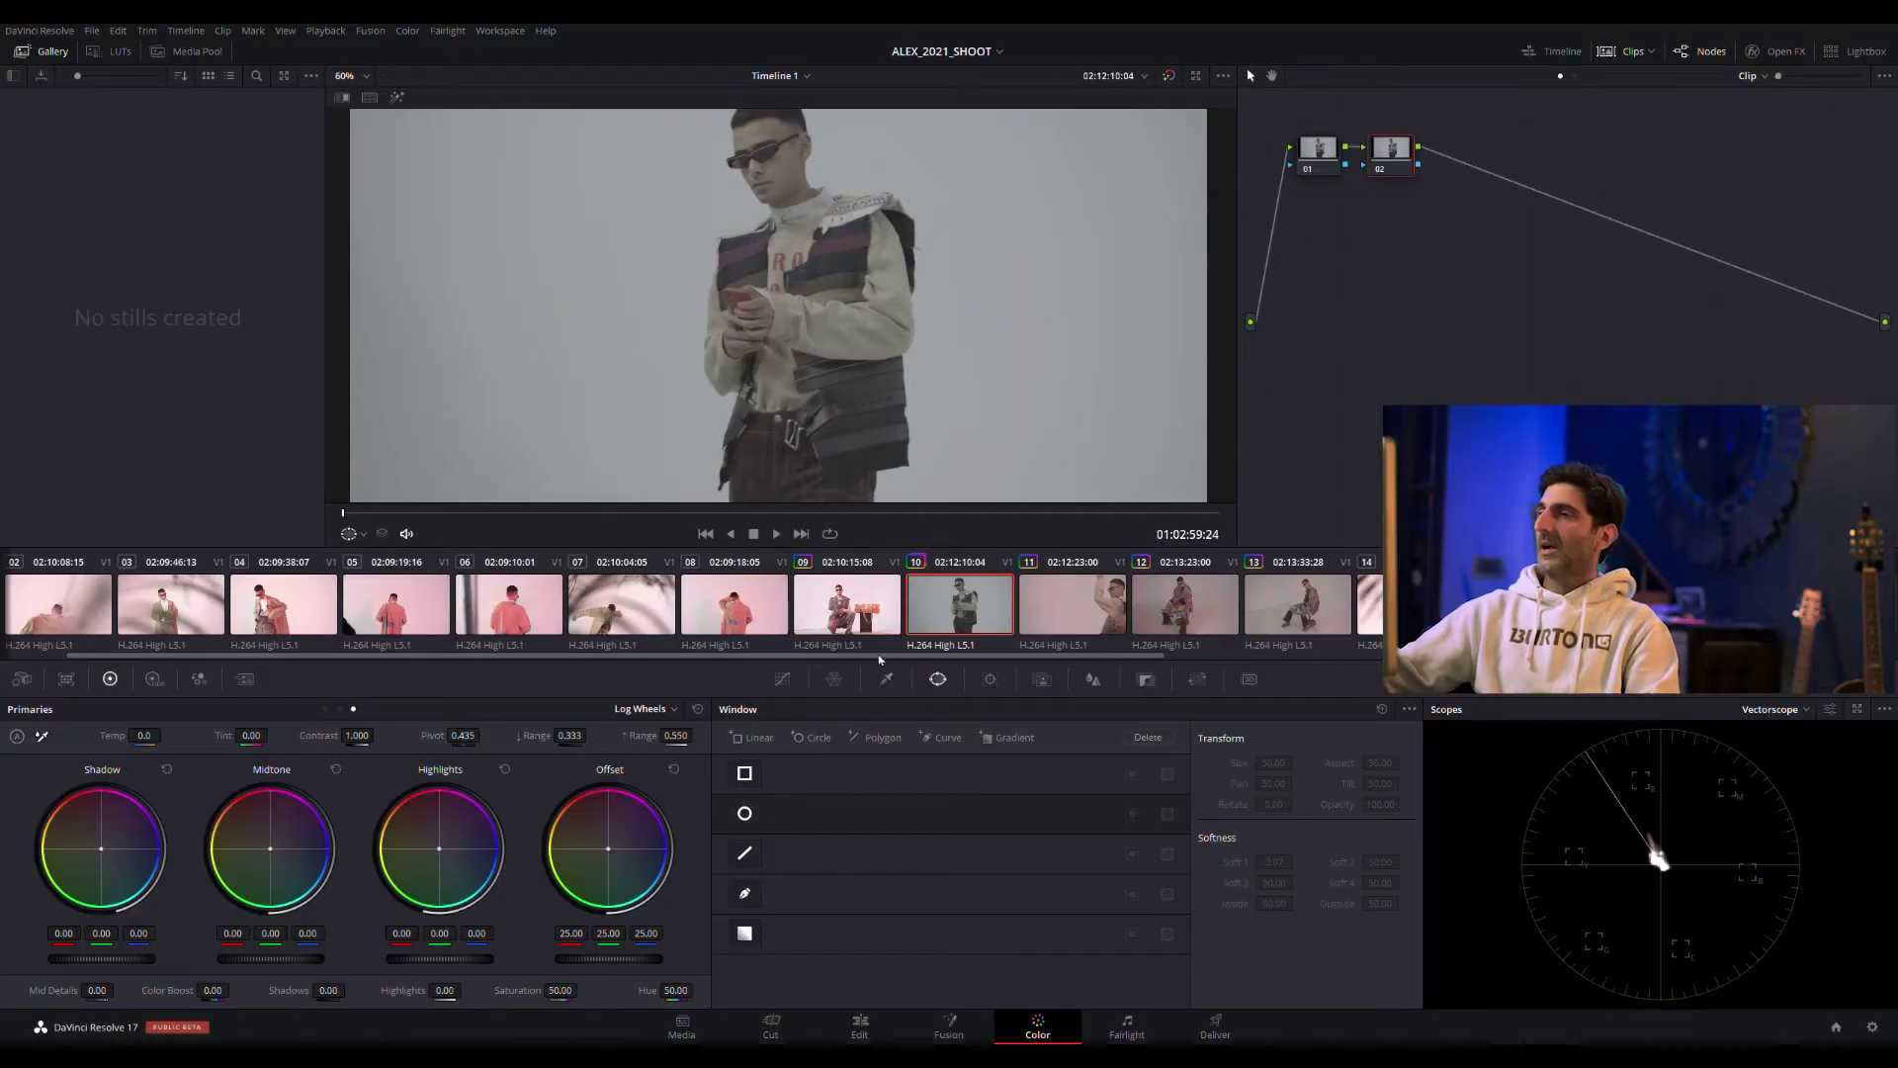
Scroll the clip strip, then hide the thumbnail timeline with the Clips toggle.
left_click_drag(878, 660, 781, 697)
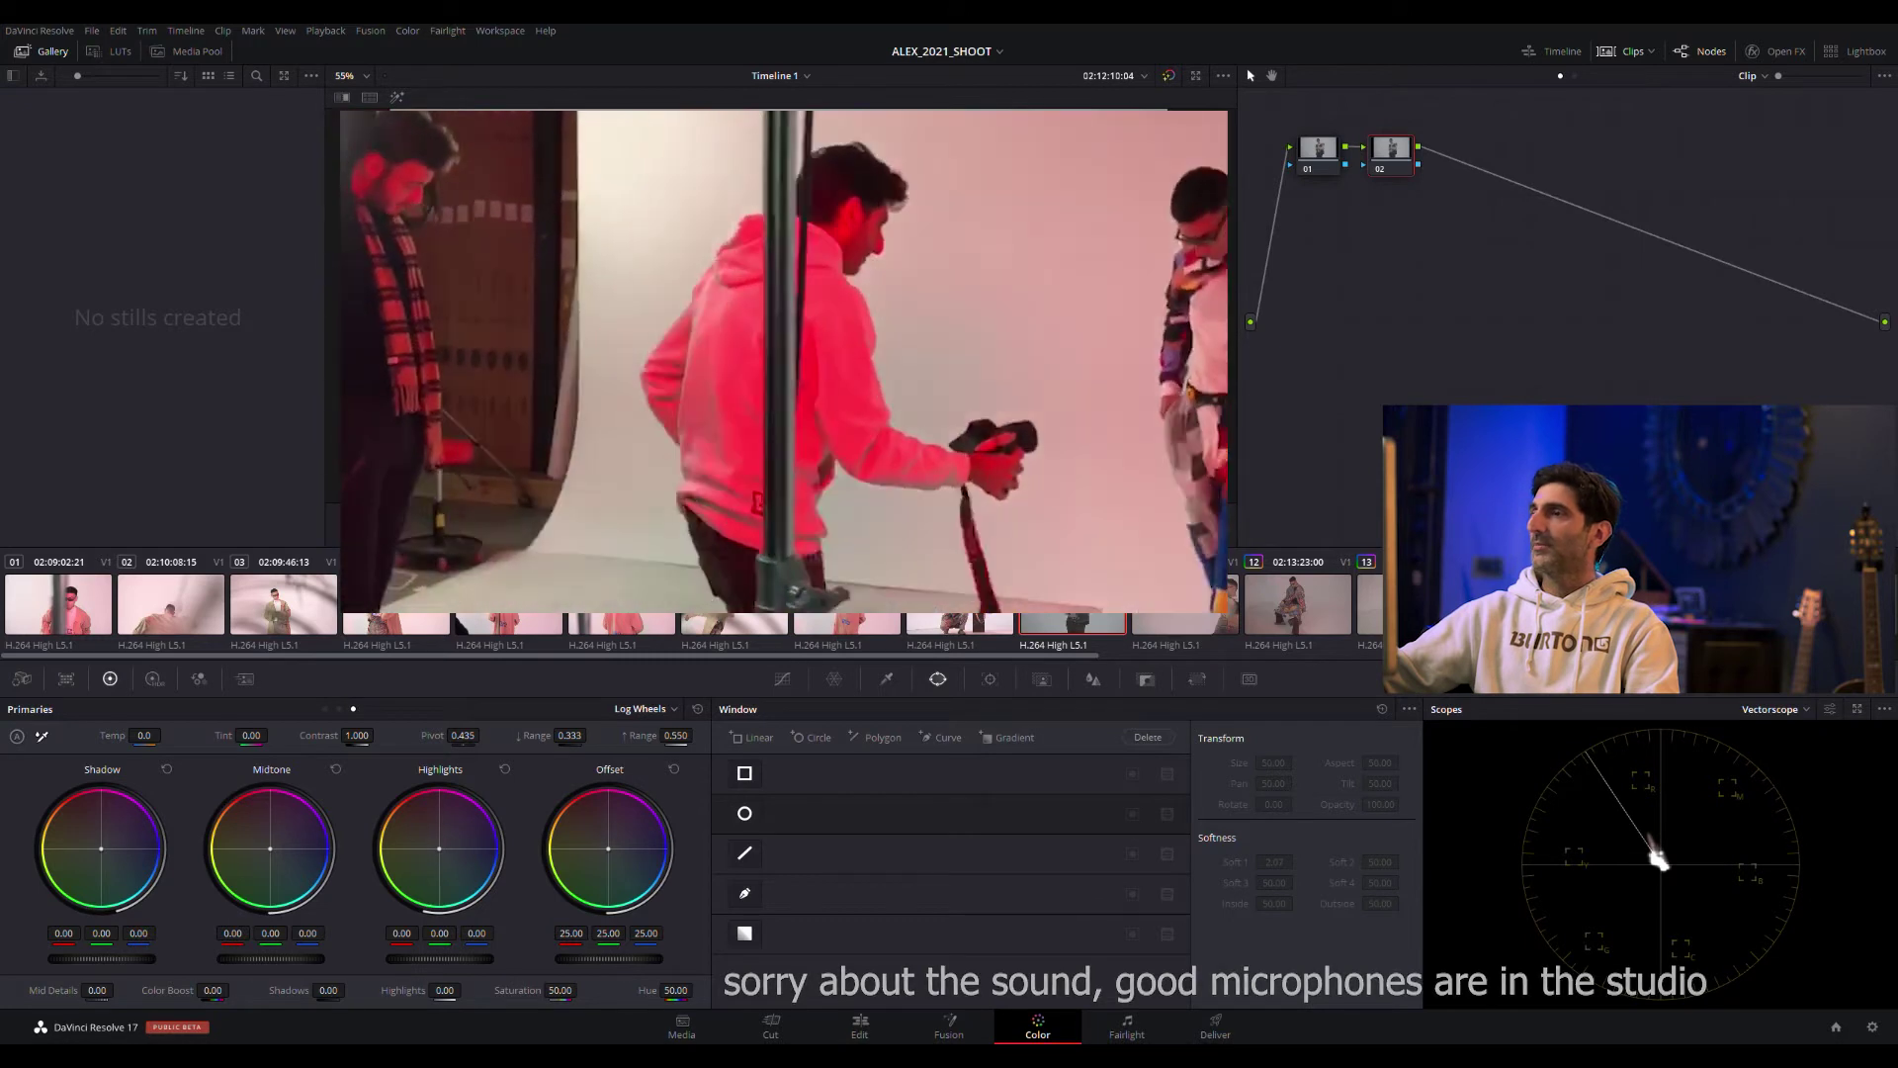
left_click(1626, 51)
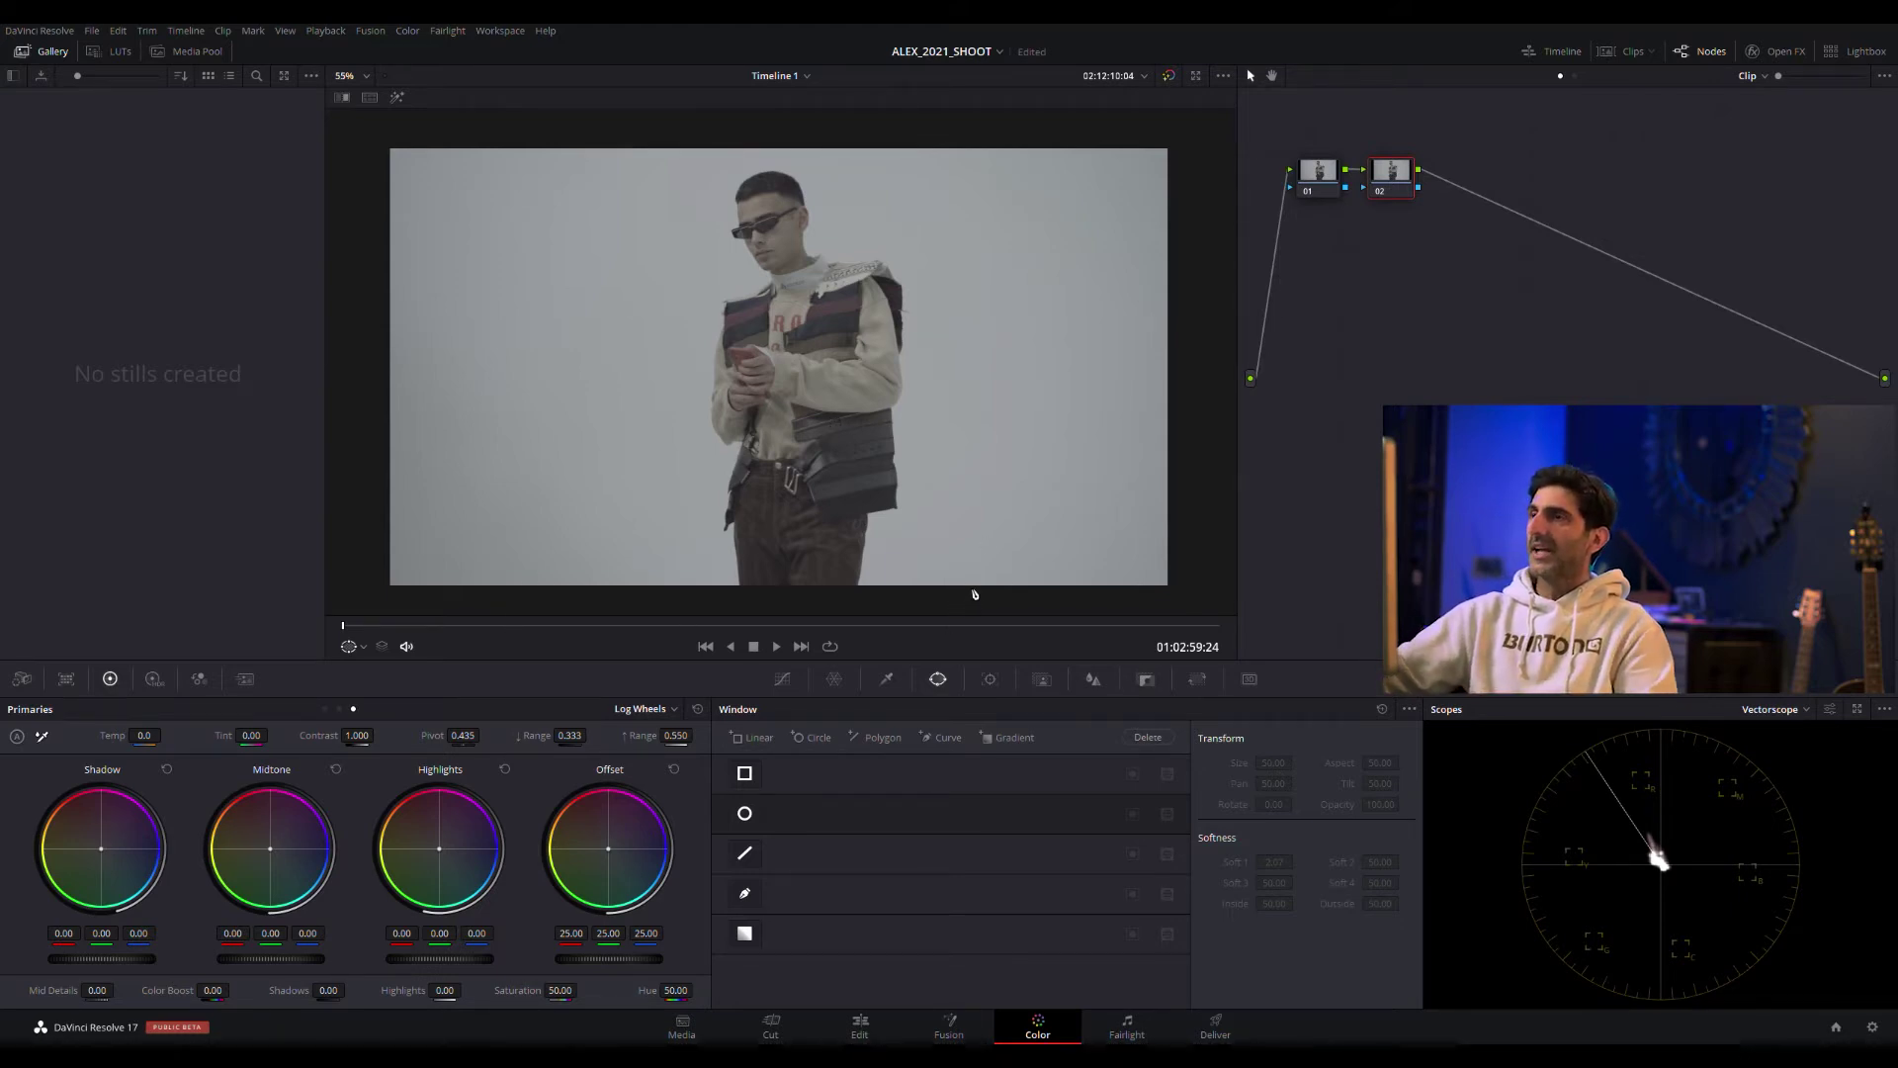
Apply Color Space Transform to node 02 with S-Gamut3.Cine and S-Log2 input, Rec.709 output.
left_click(1776, 50)
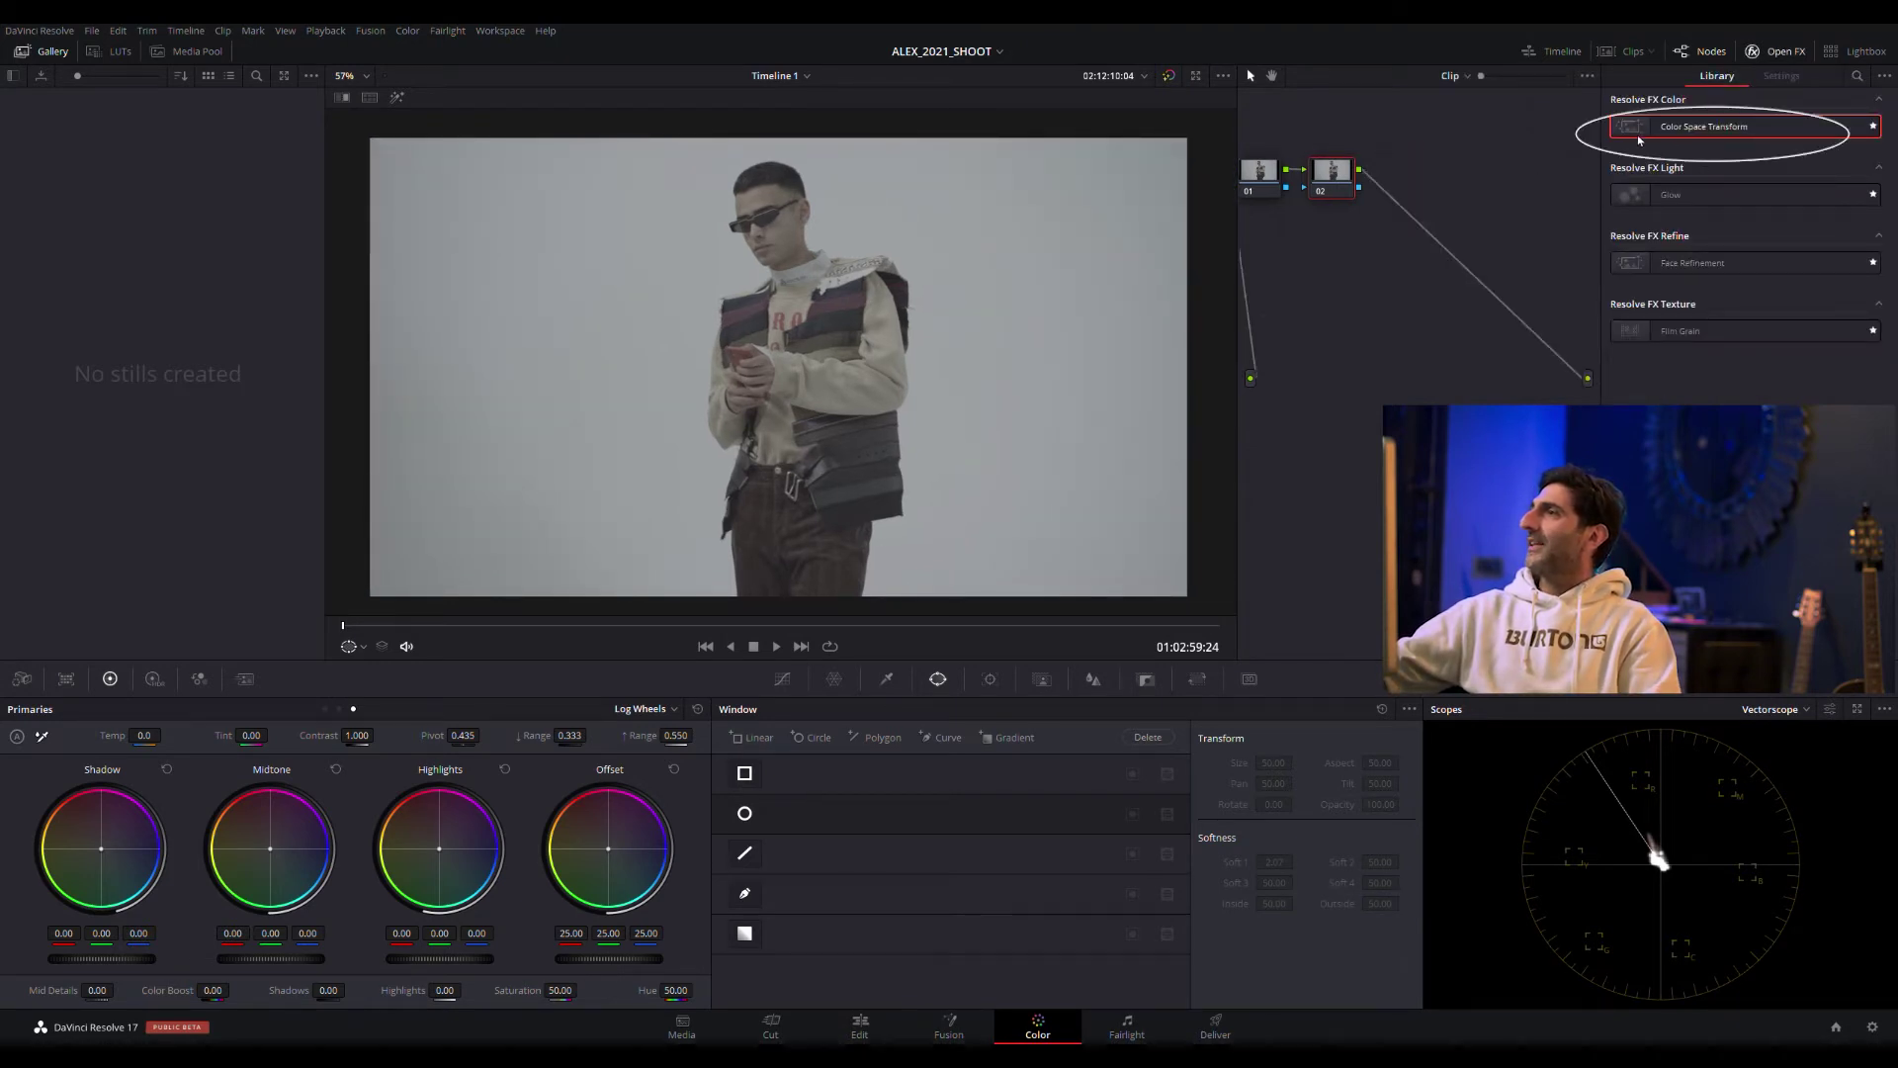
left_click_drag(1680, 127, 1332, 173)
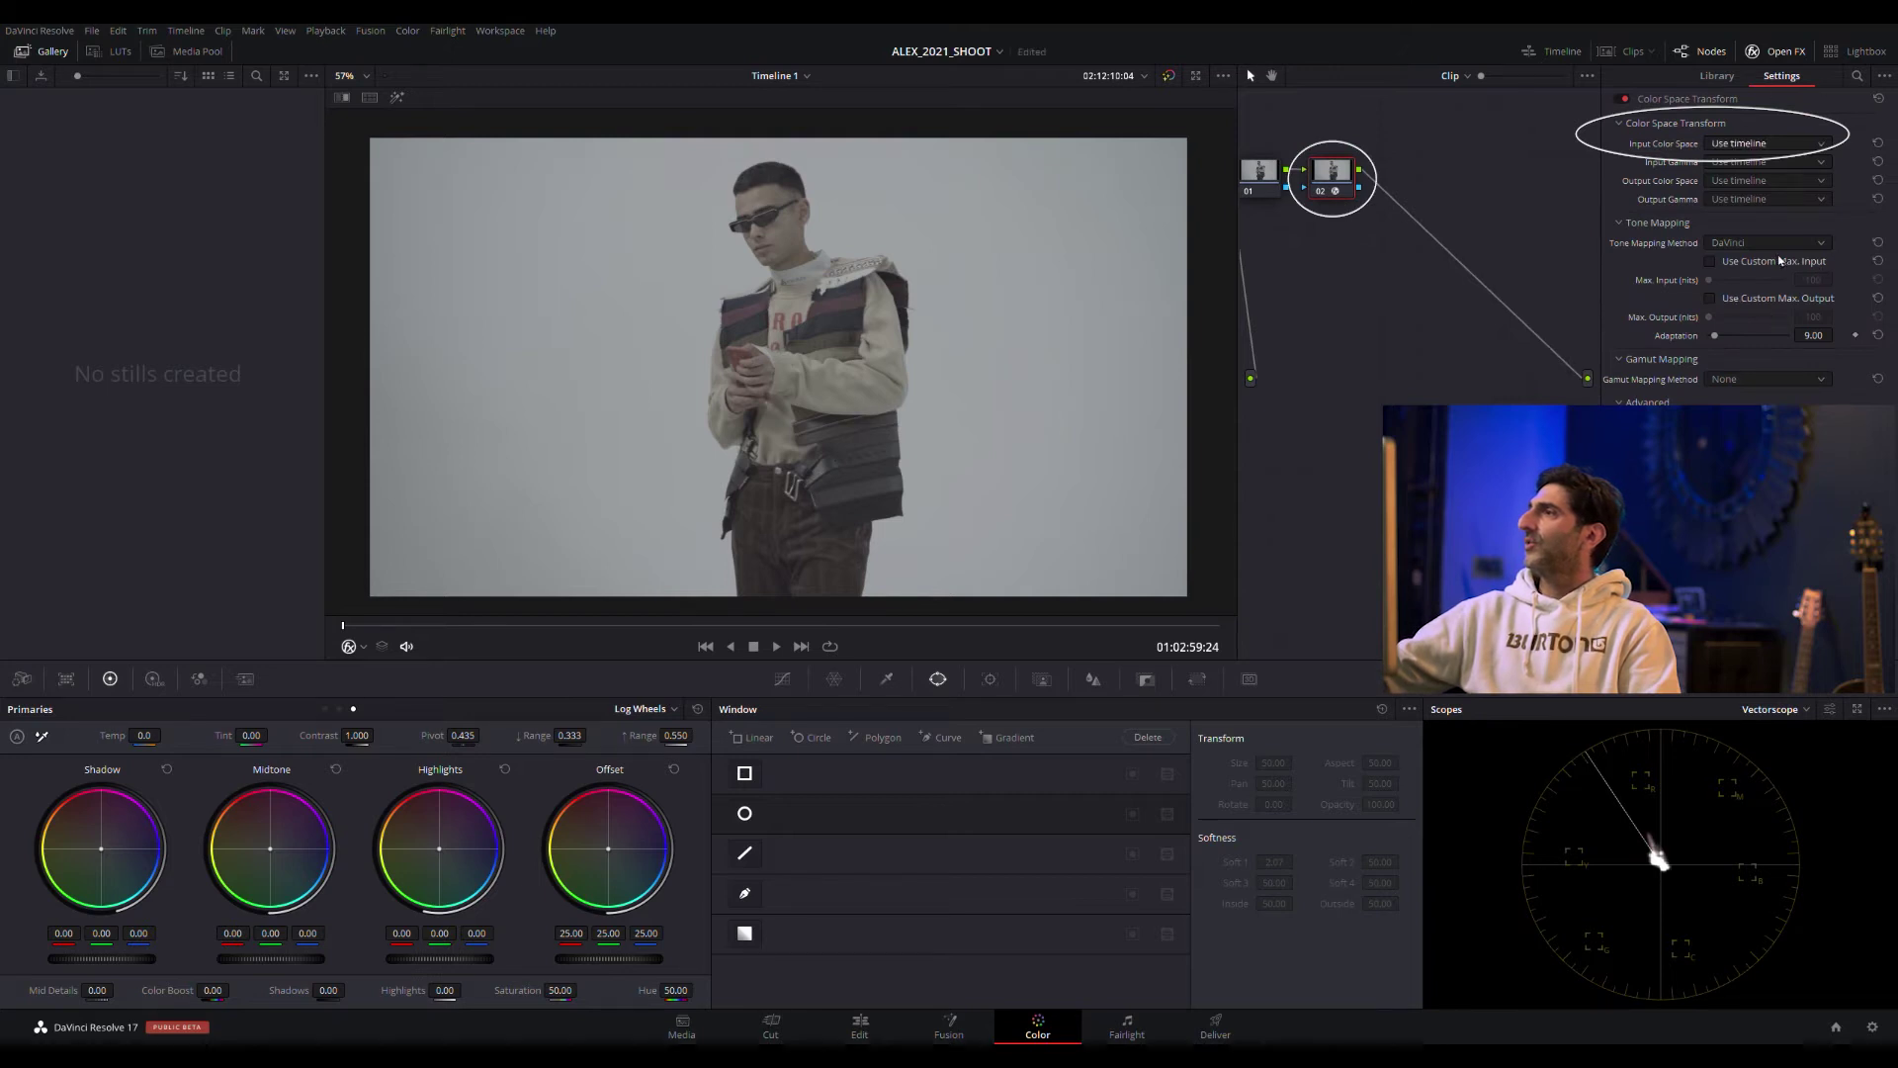
left_click(1765, 265)
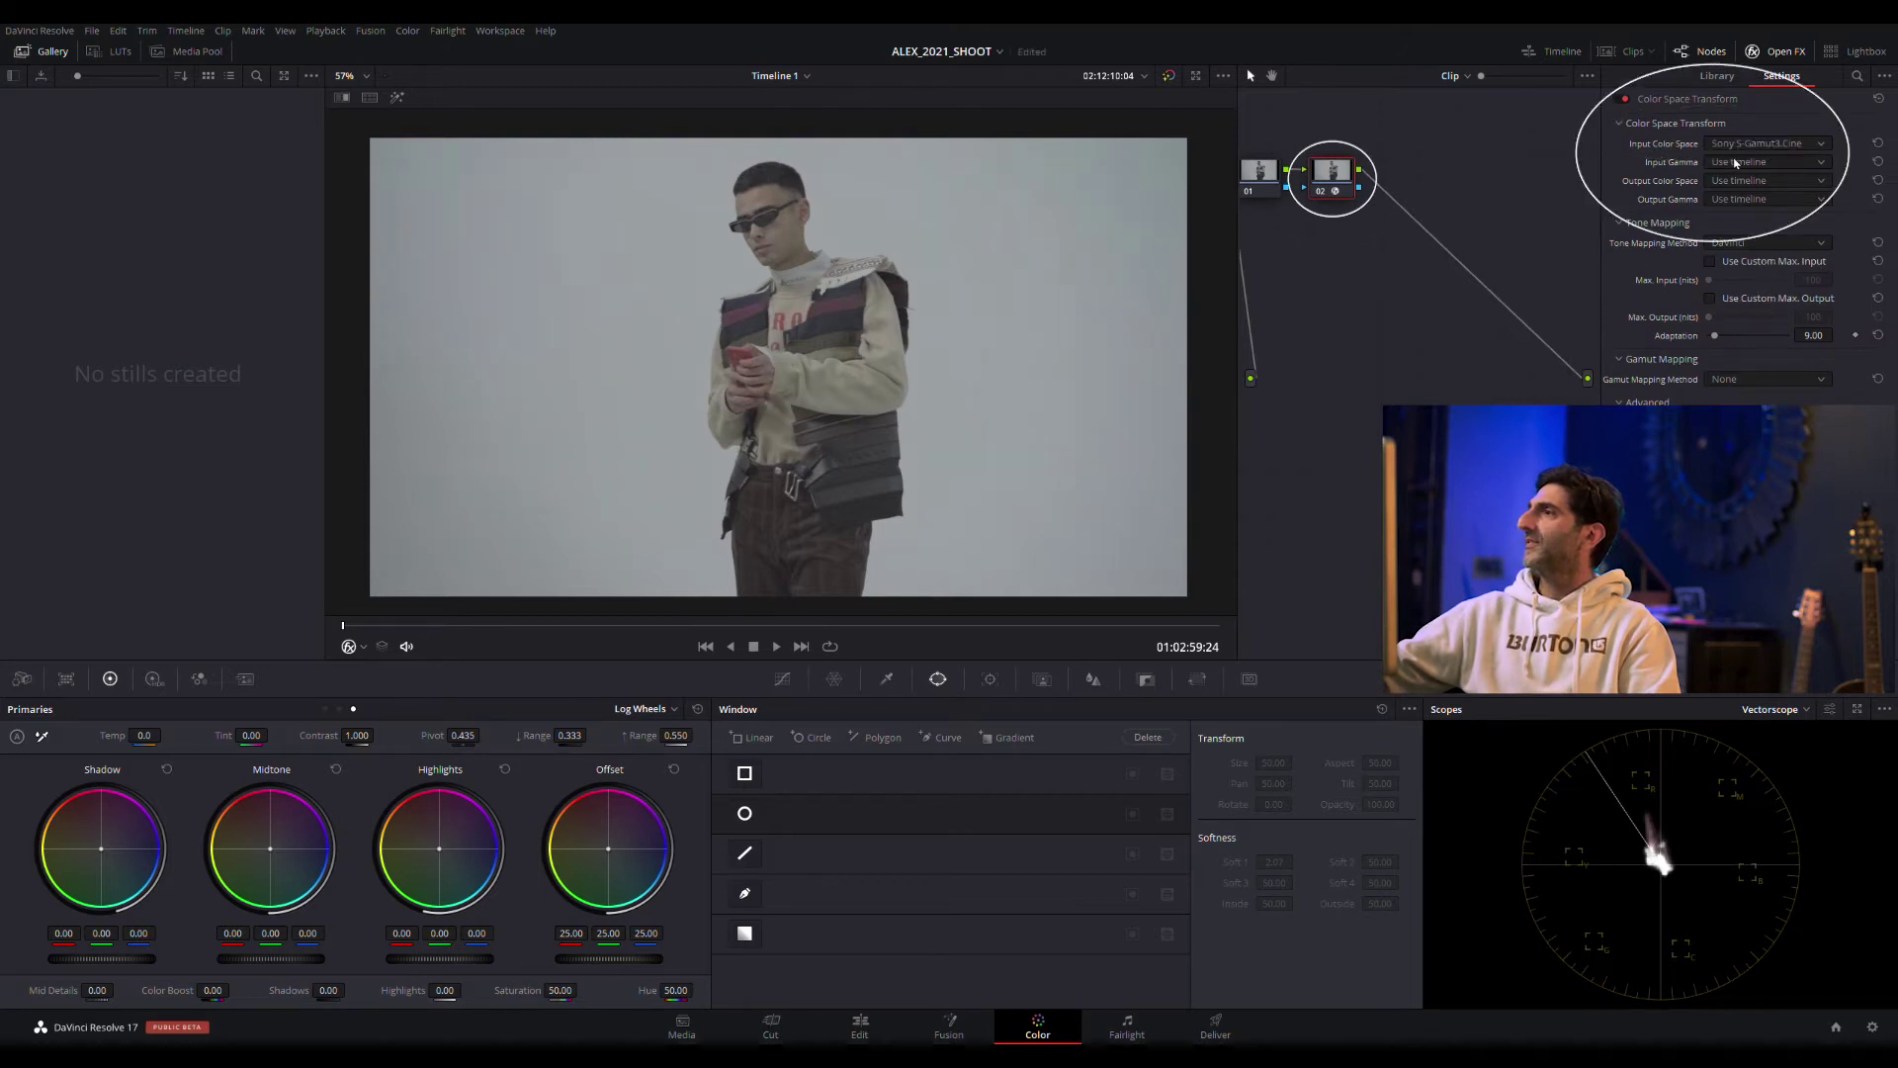
left_click(1766, 162)
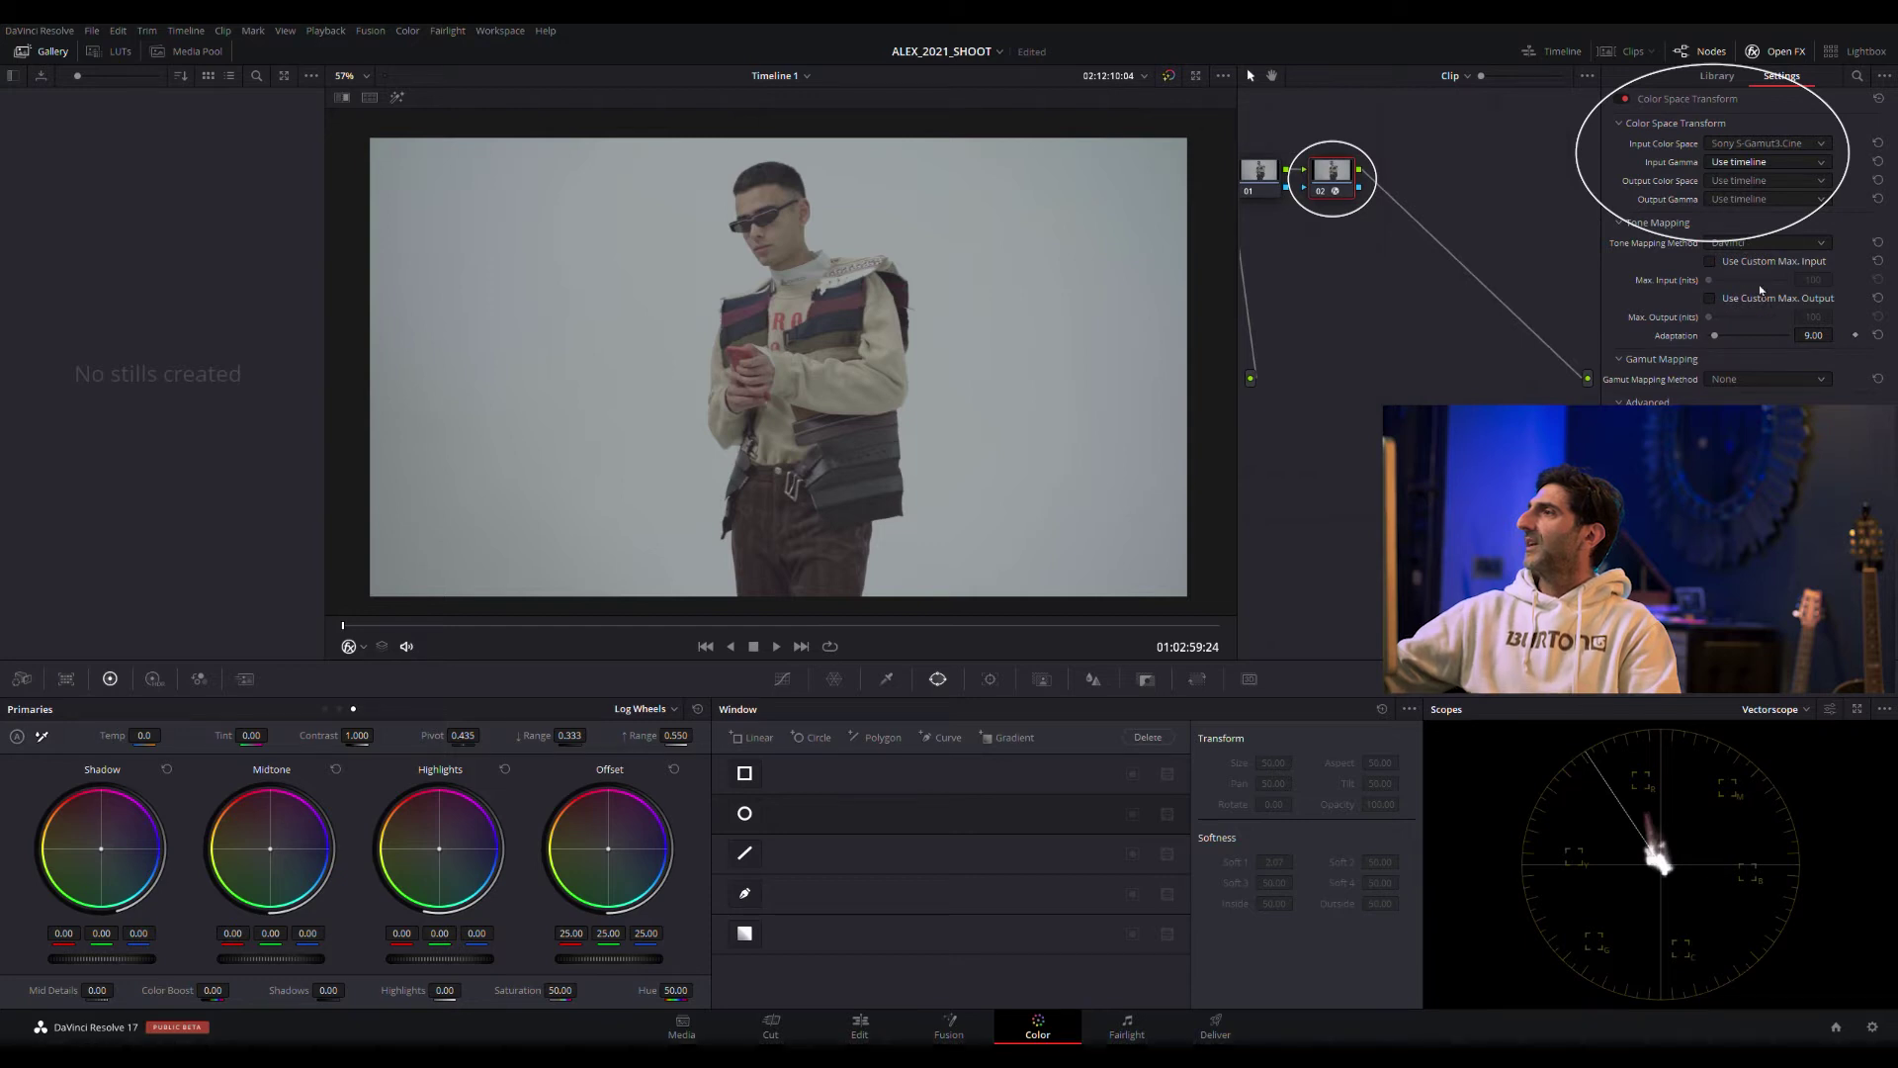
left_click(1765, 294)
left_click(1766, 161)
left_click(1770, 255)
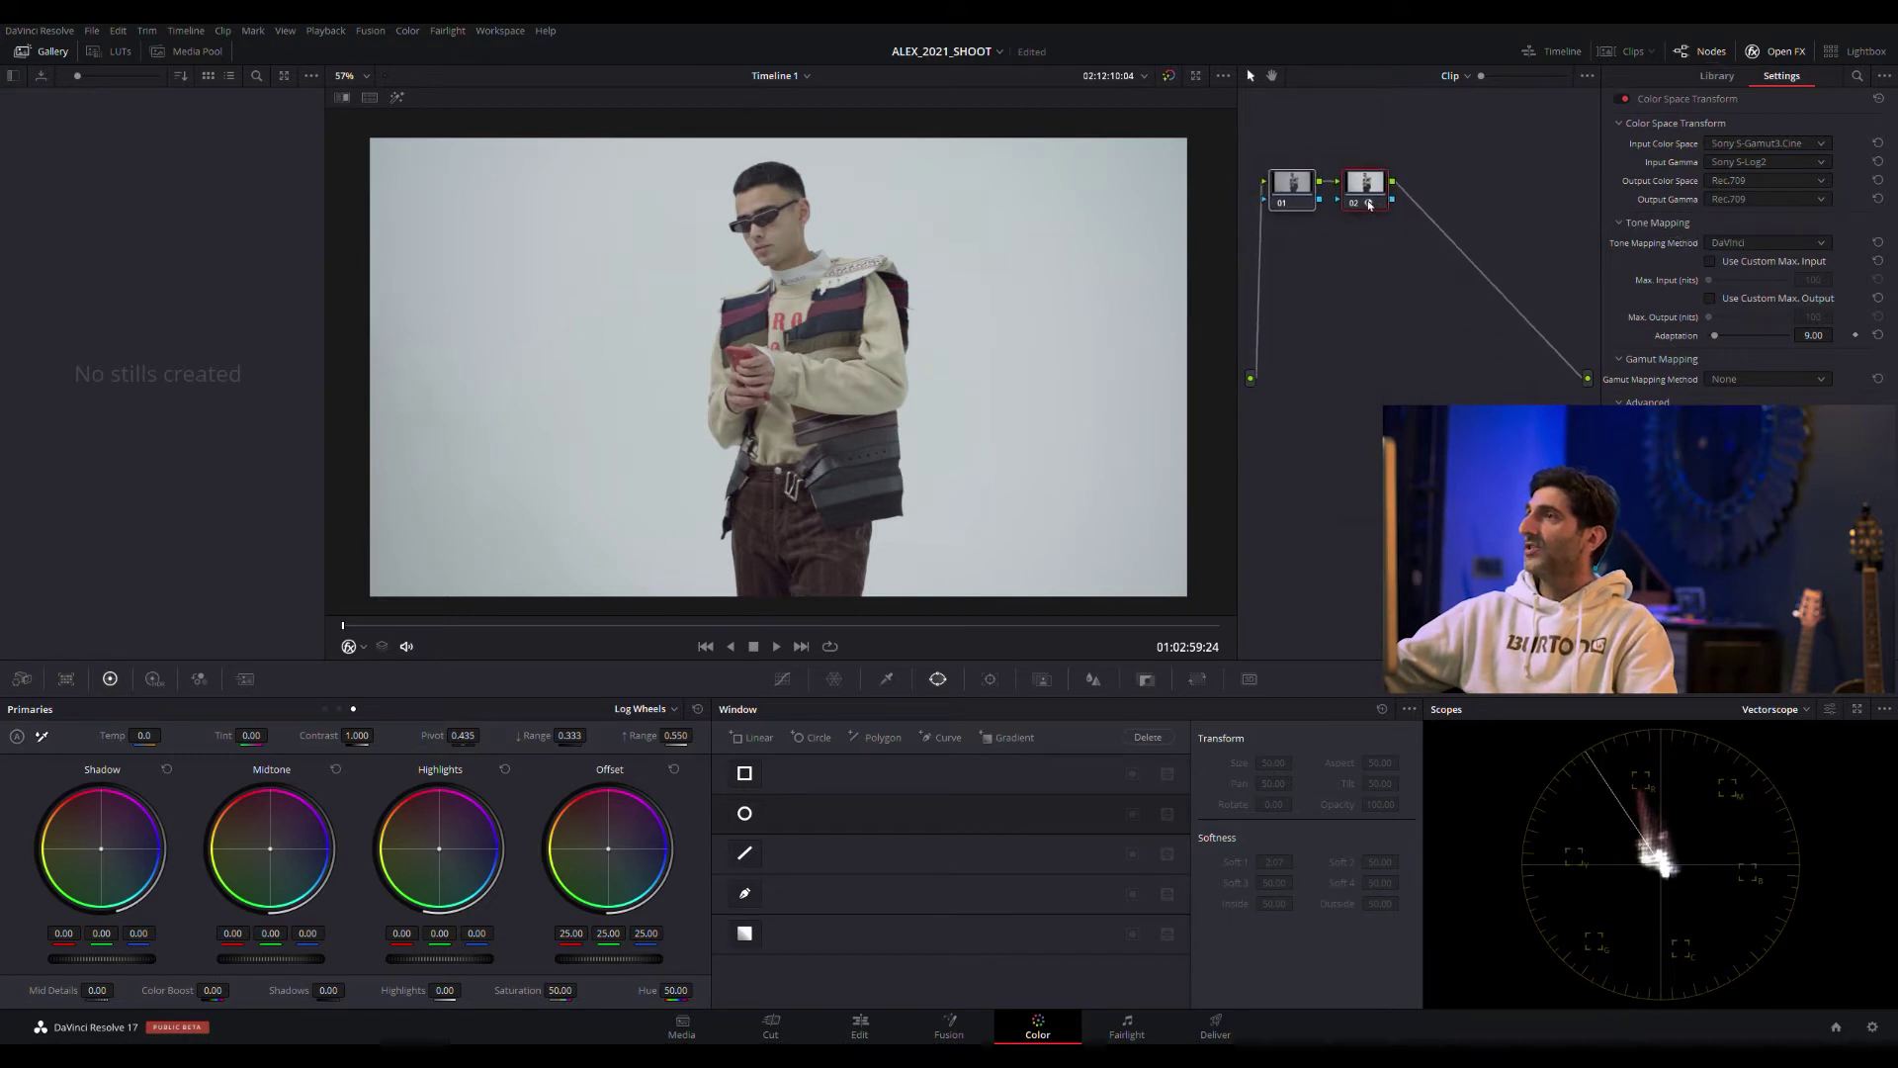
left_click(1773, 55)
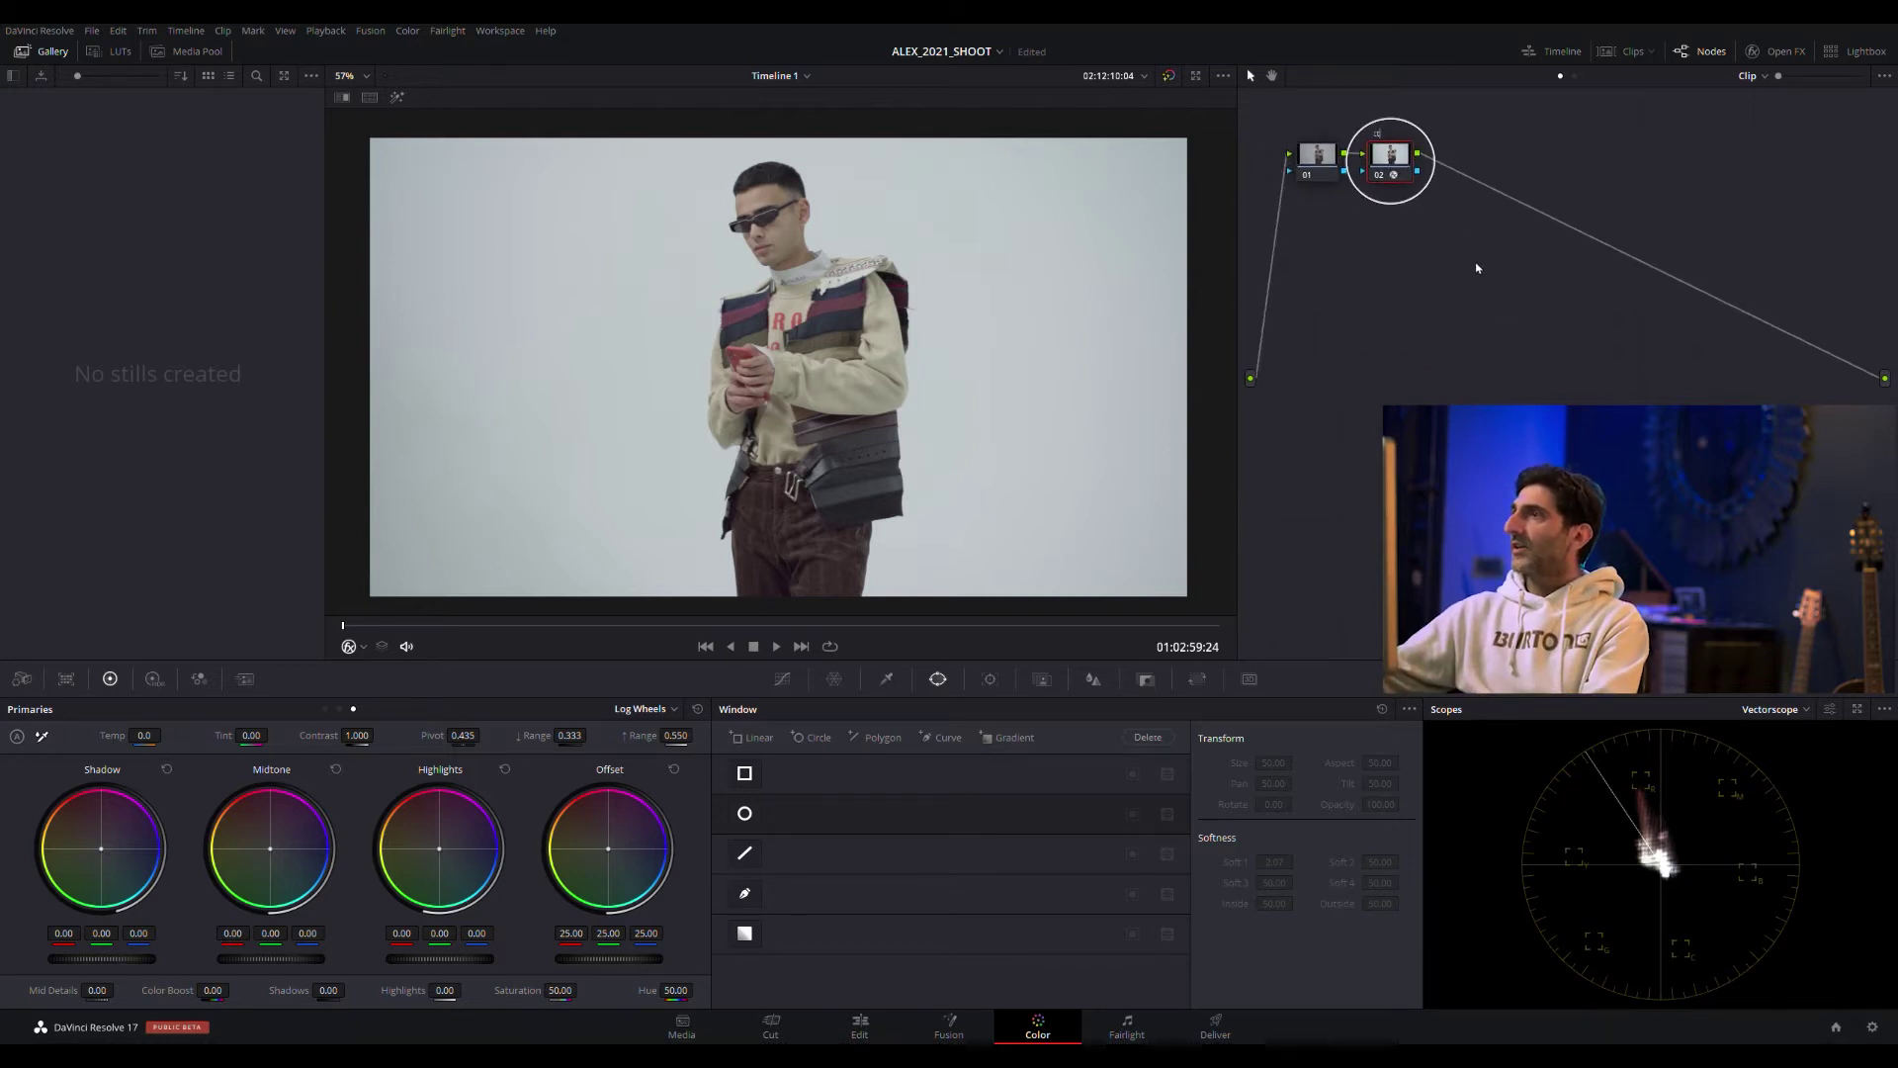
Add a serial node after node 02 and switch the scope to Waveform.
key("alt+s")
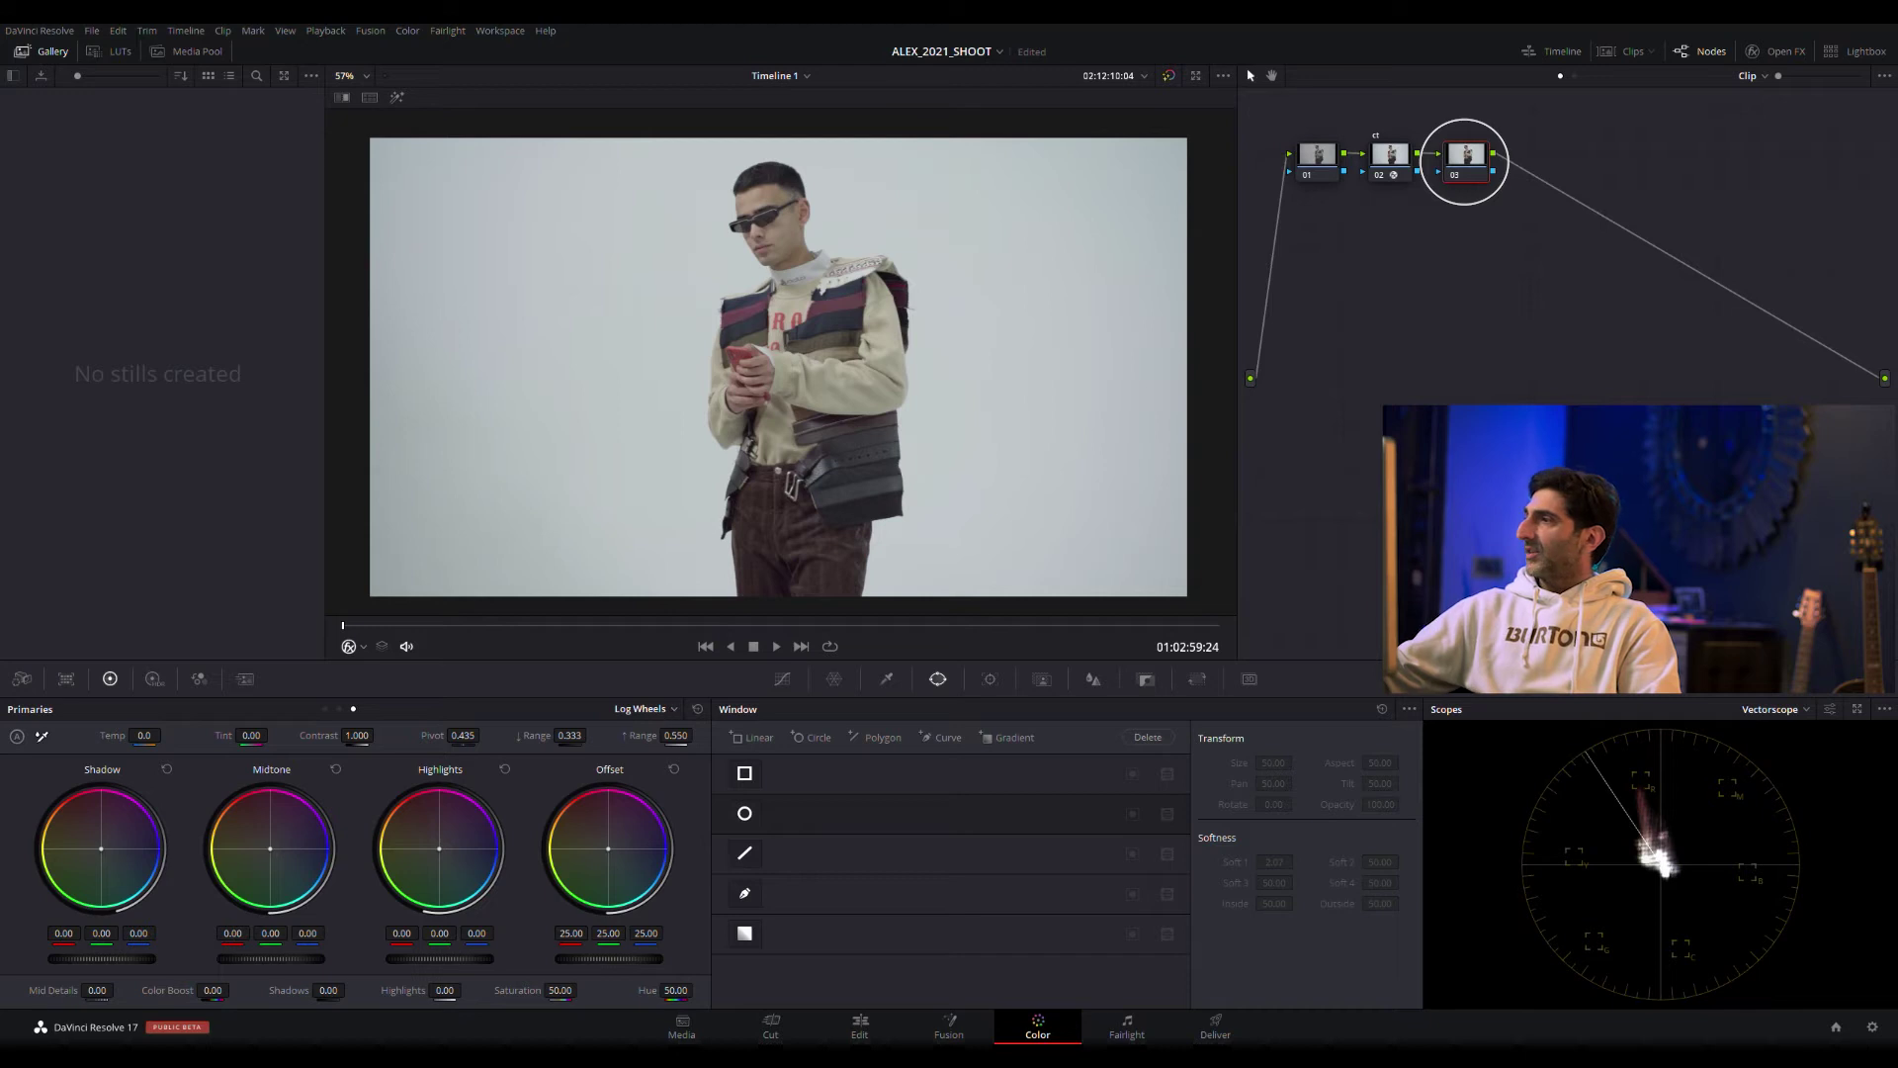
left_click(1770, 709)
left_click(1773, 759)
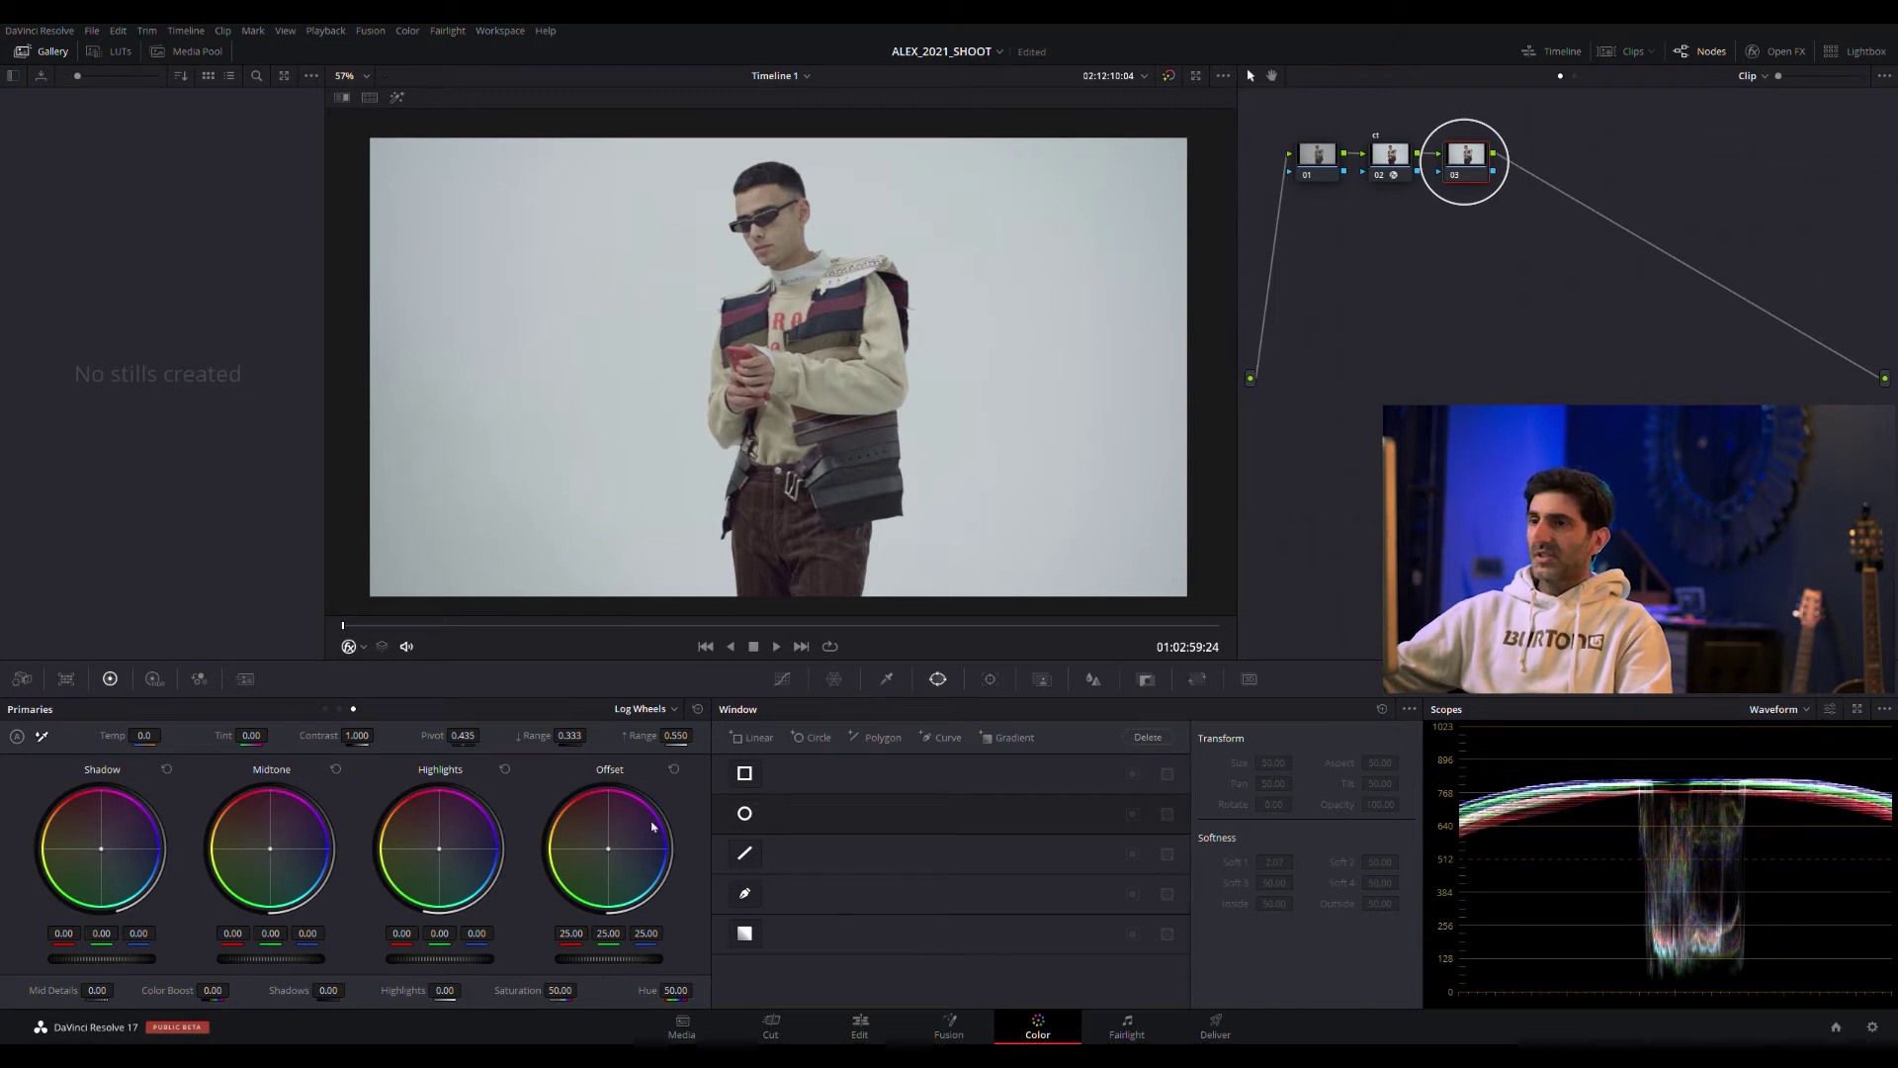
Set Contrast to 1.044 with Pivot 0.717 and label the node CONT.
left_click_drag(365, 736, 380, 733)
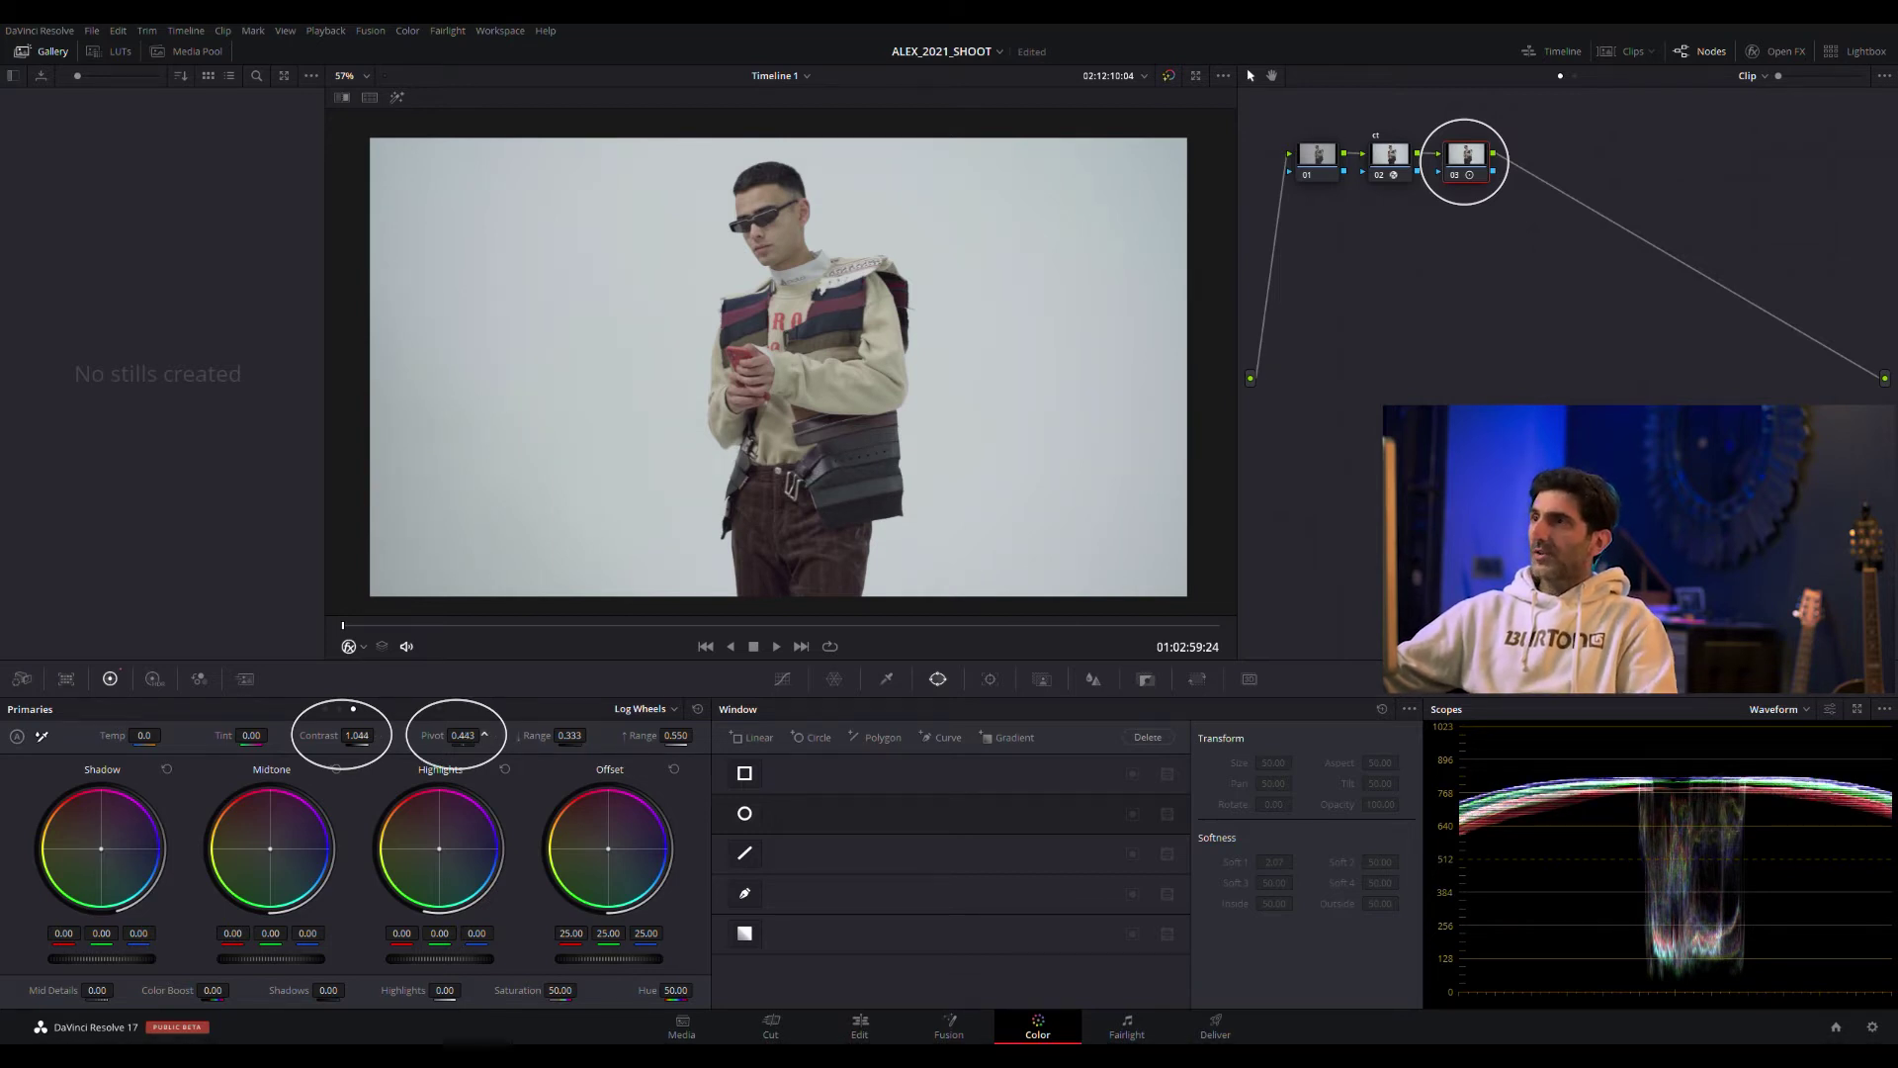
left_click_drag(463, 734, 485, 734)
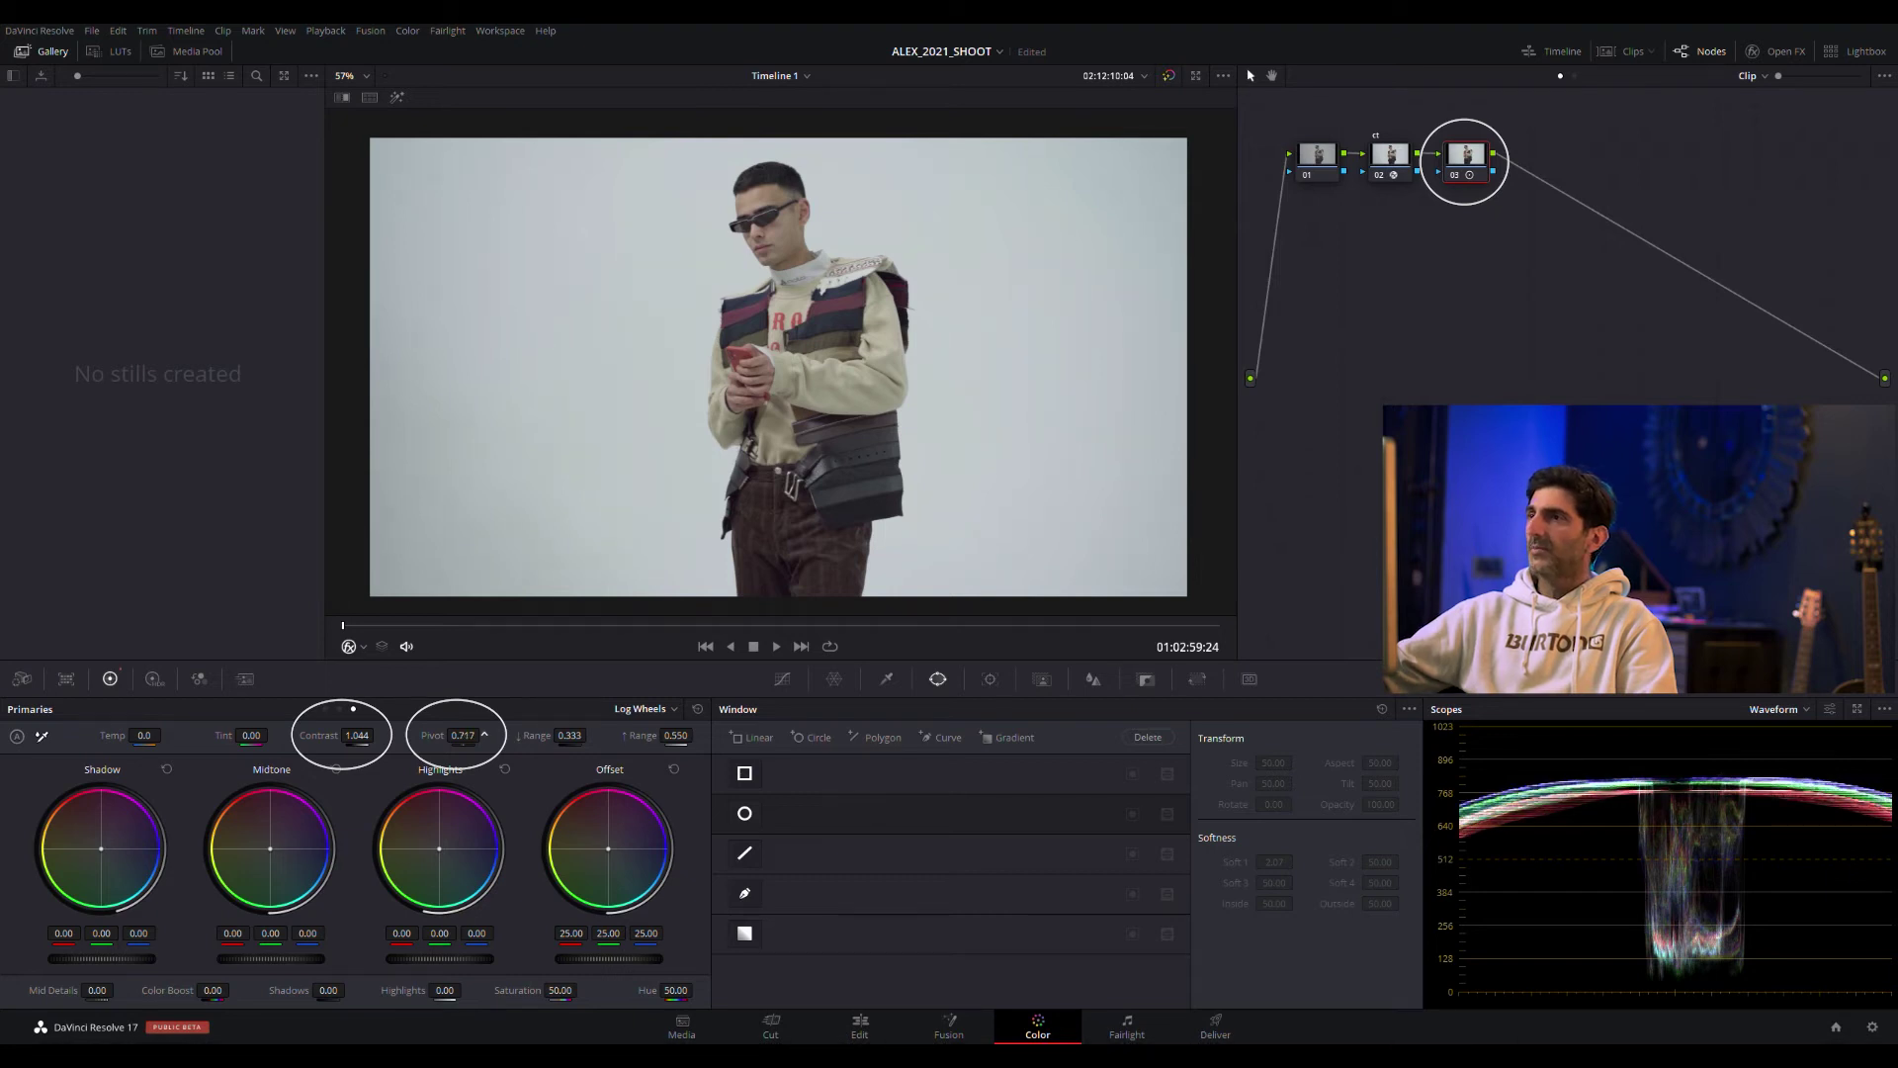
scroll(880, 245, "up", 2)
scroll(880, 245, "down", 2)
scroll(880, 245, "up", 2)
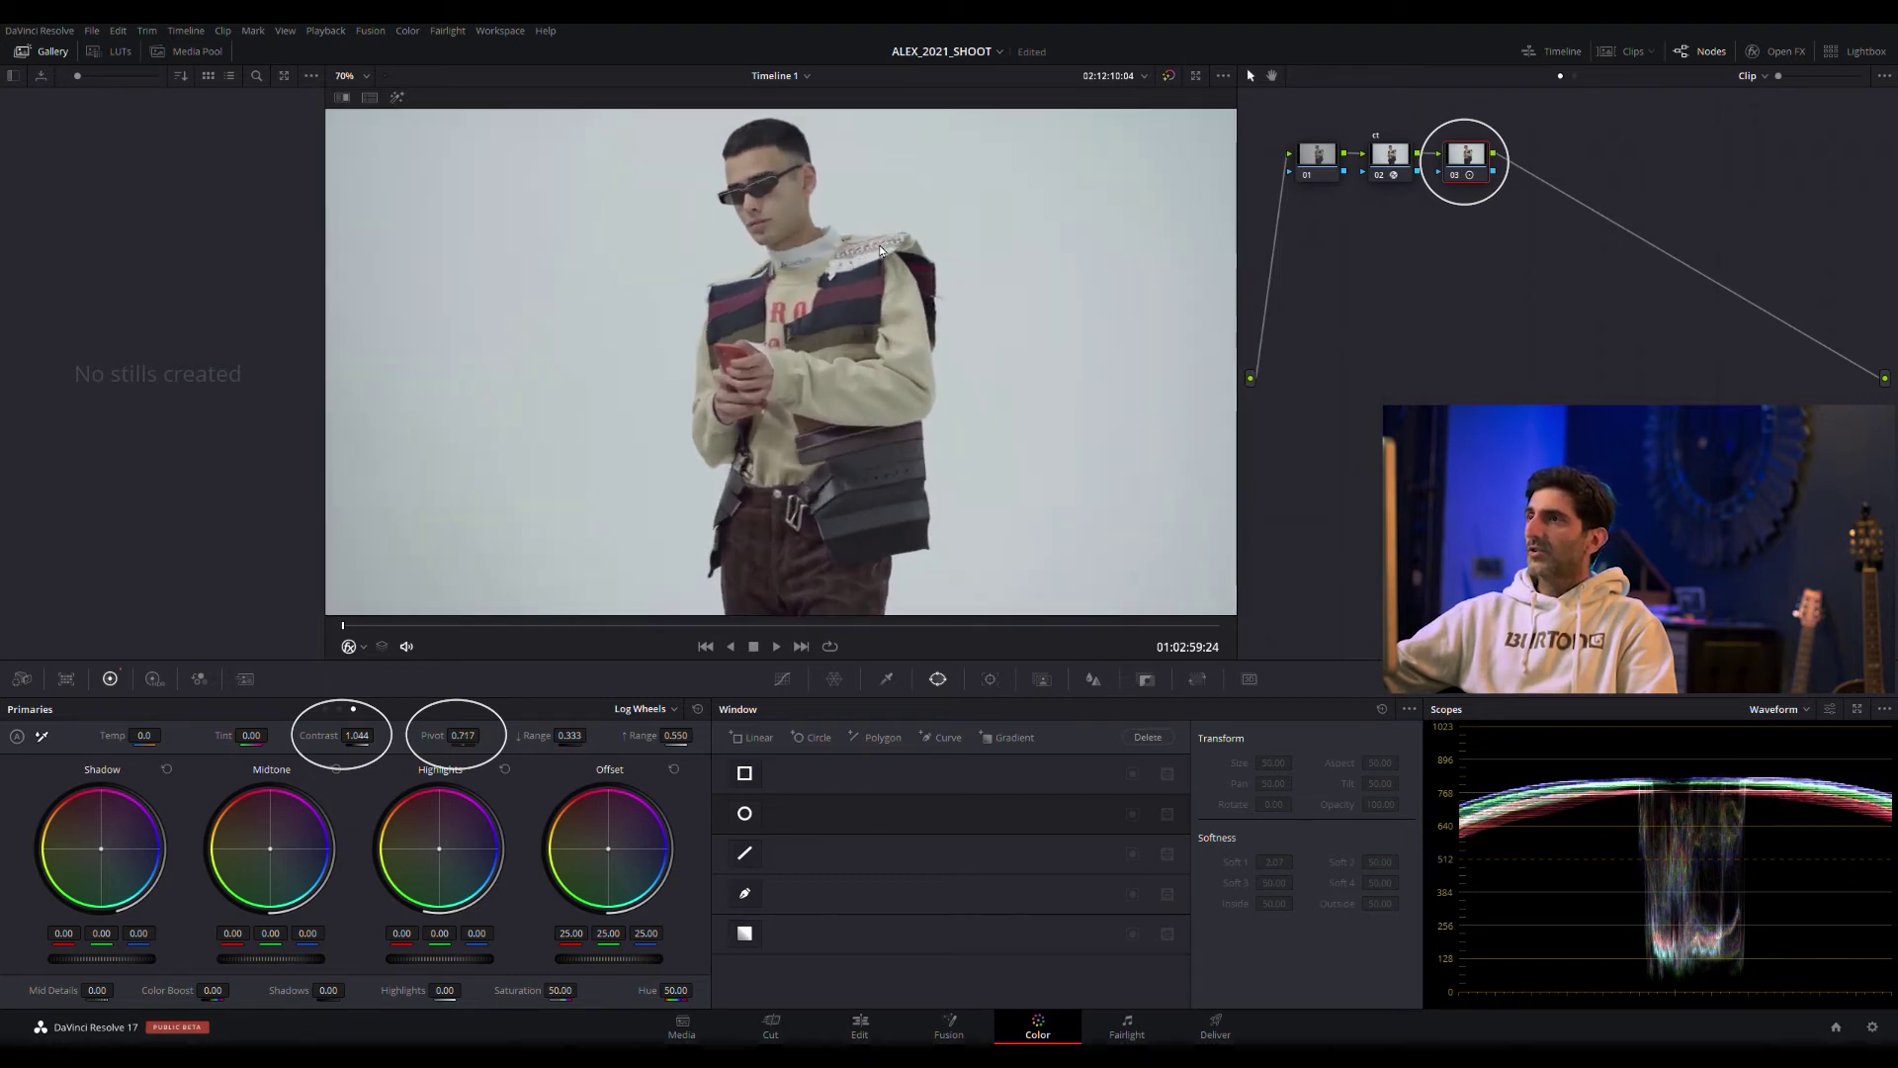
scroll(879, 245, "up", 1)
scroll(885, 297, "down", 4)
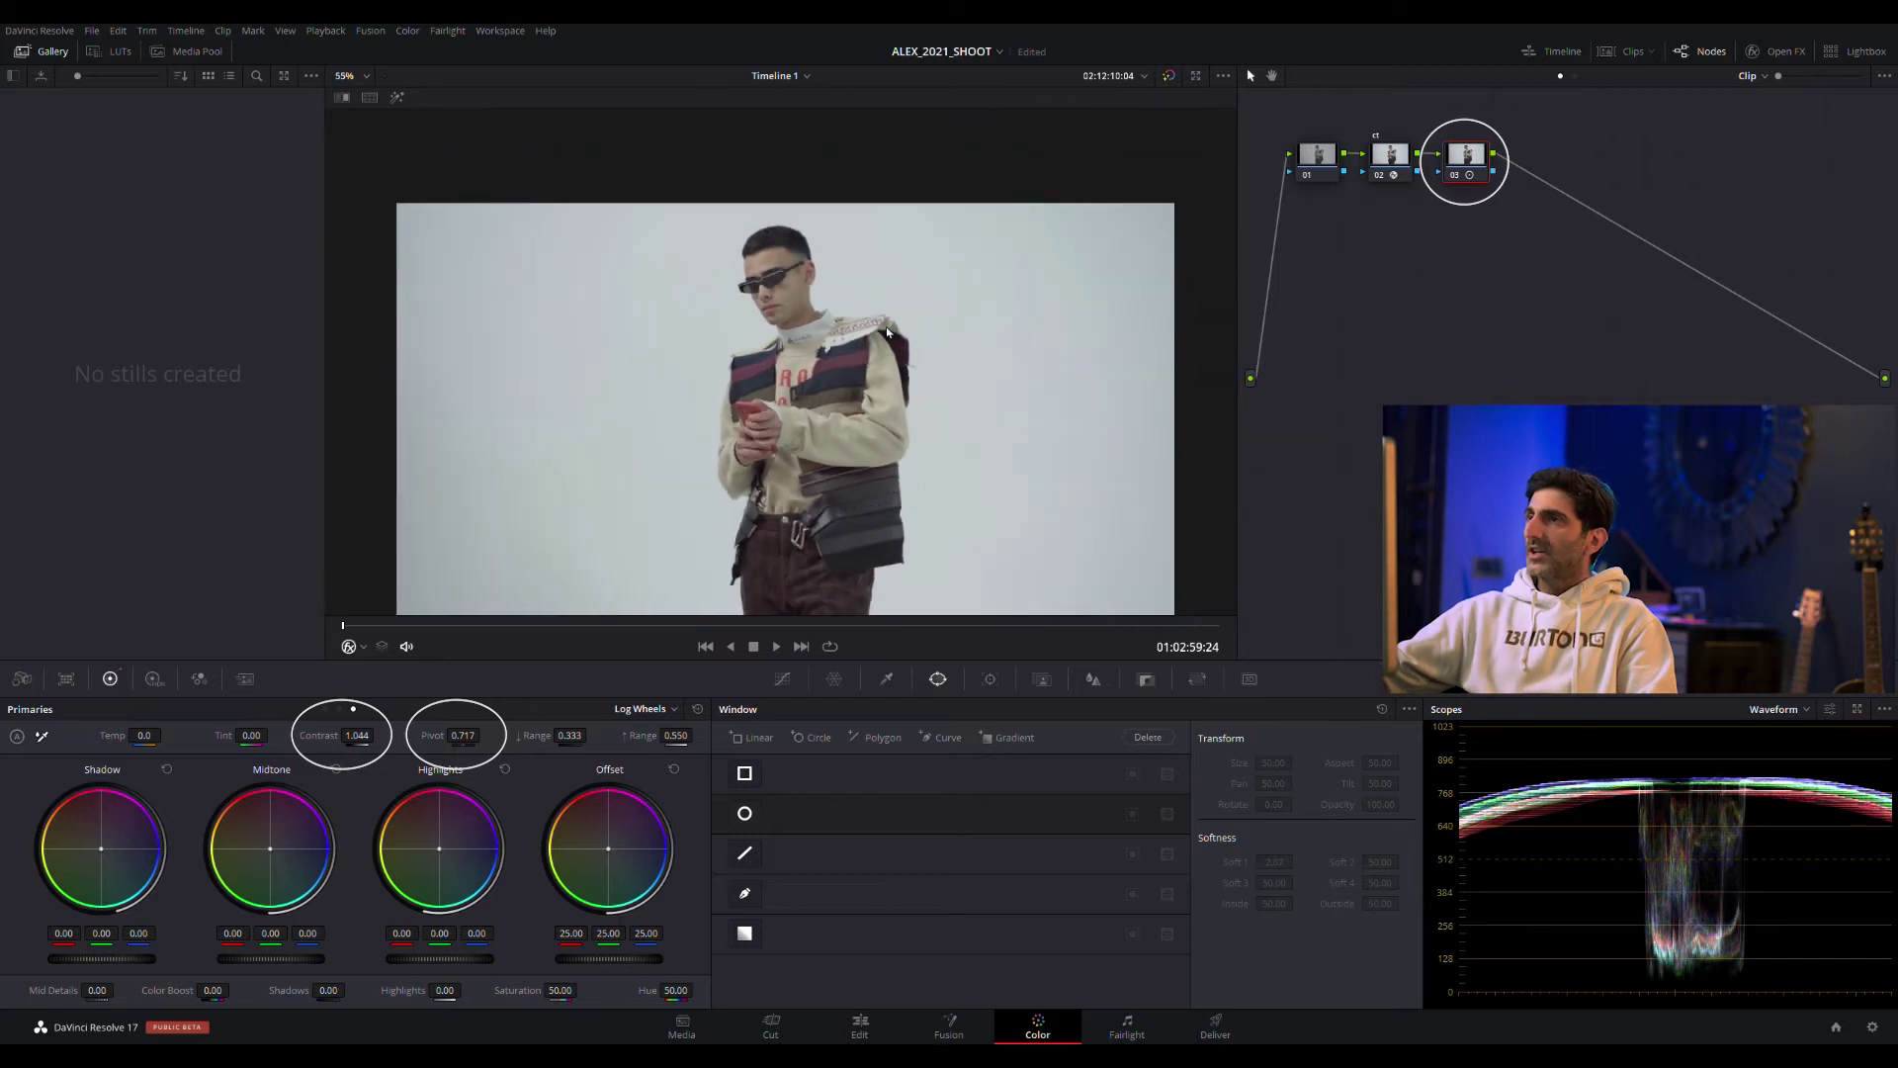
scroll(887, 328, "up", 1)
scroll(887, 328, "down", 1)
scroll(880, 311, "up", 1)
scroll(872, 294, "down", 1)
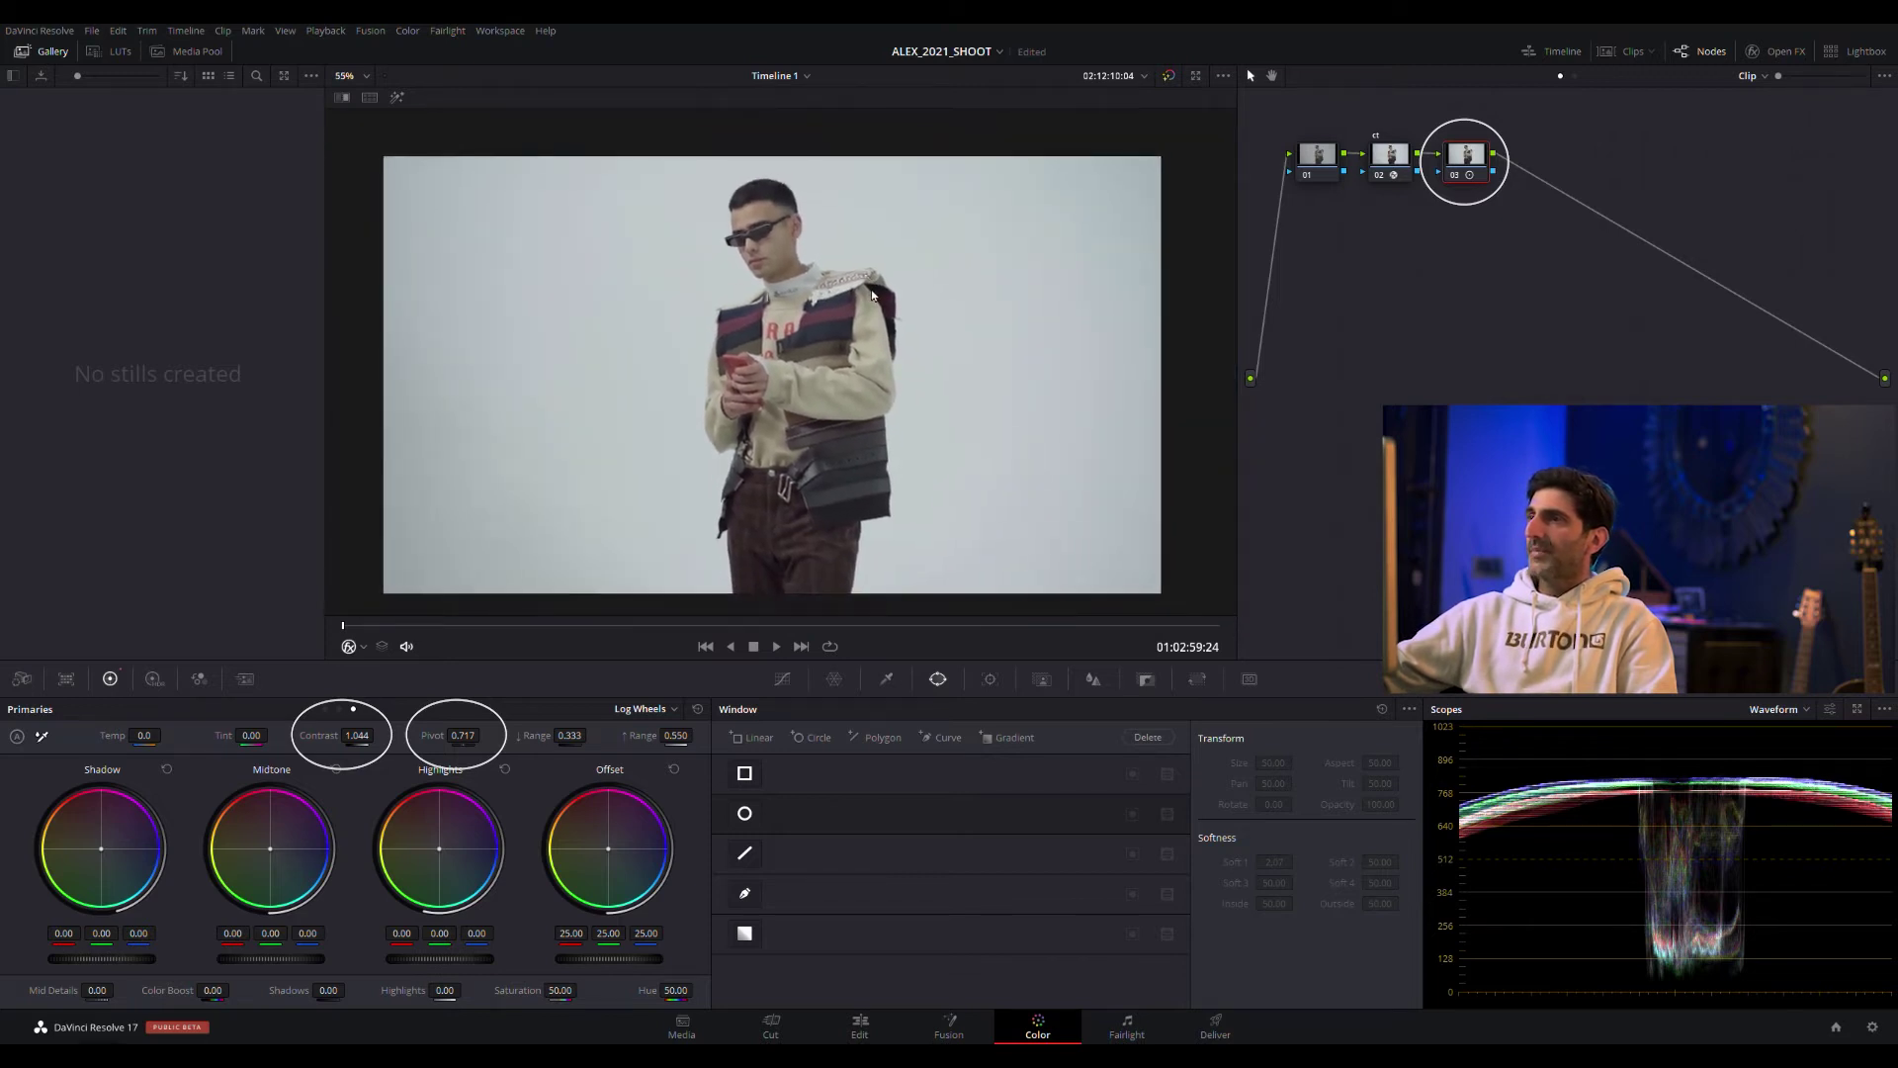
scroll(871, 293, "up", 1)
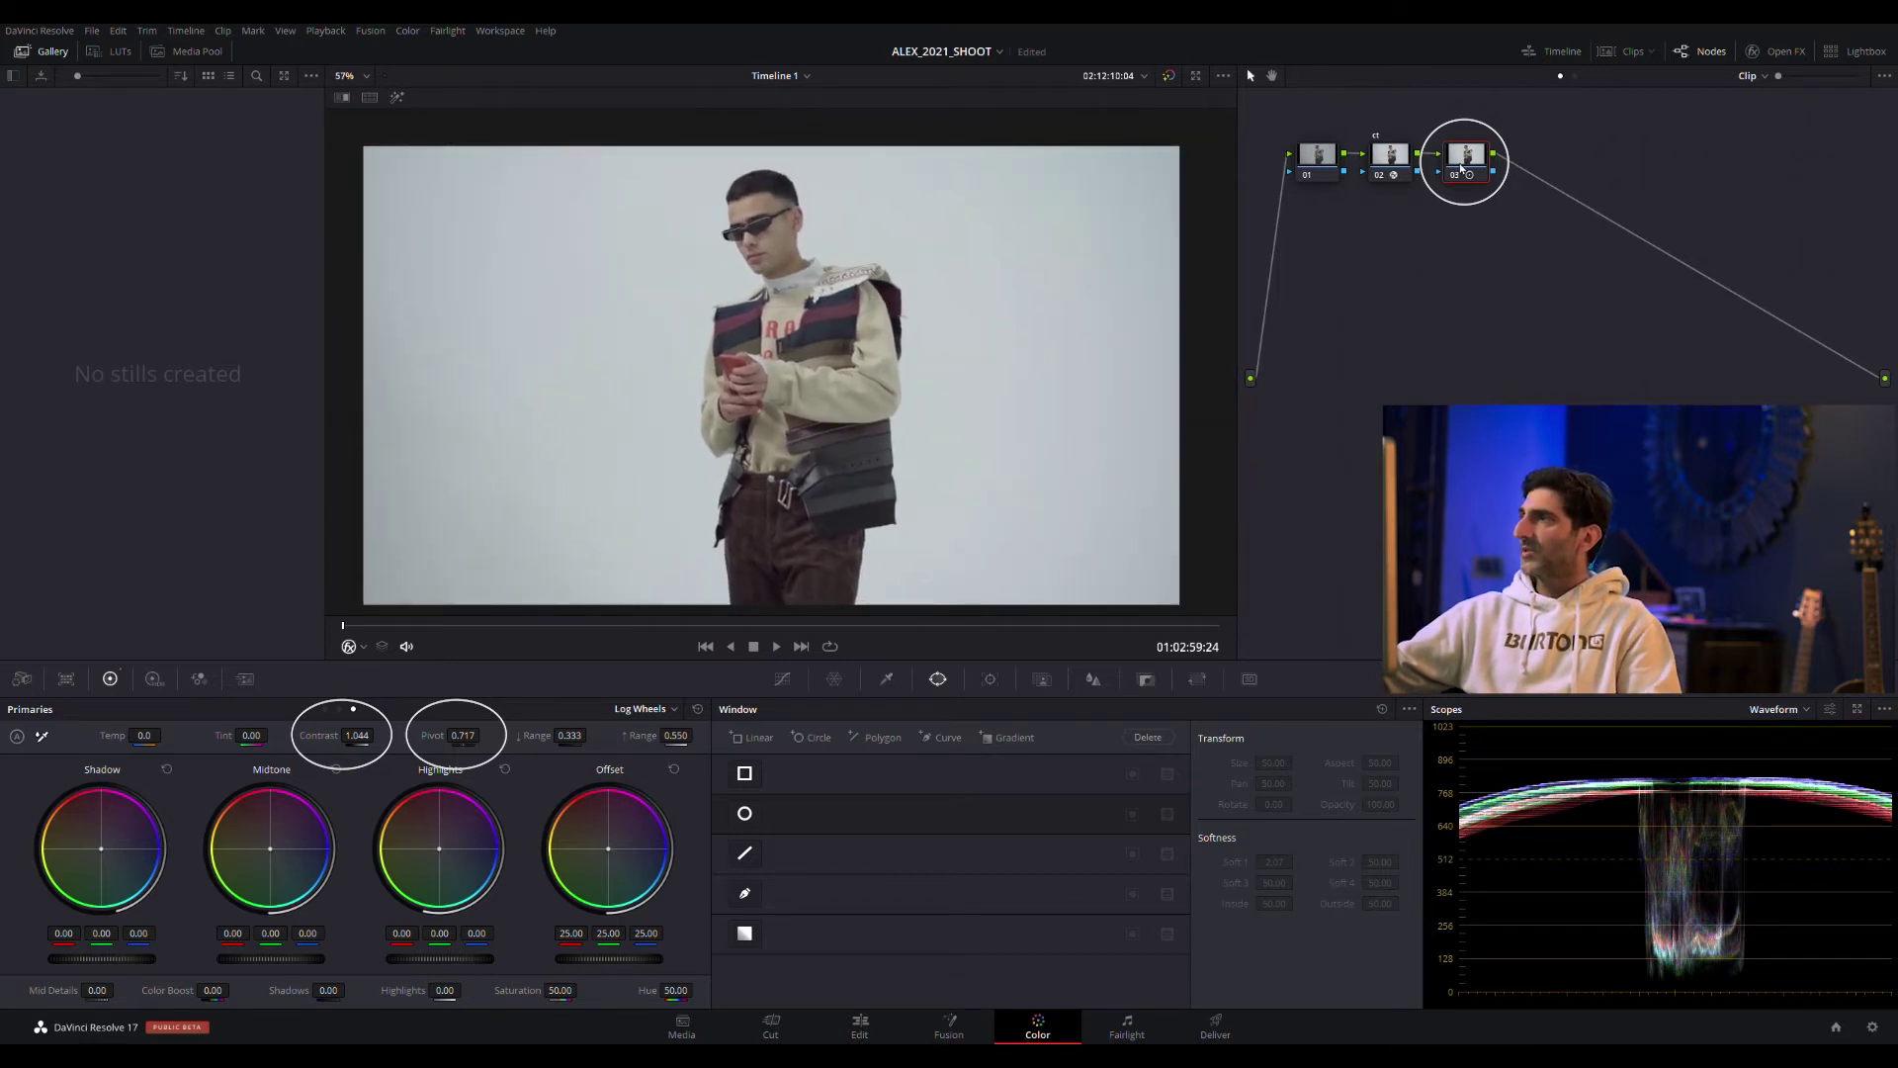
key("ctrl+s")
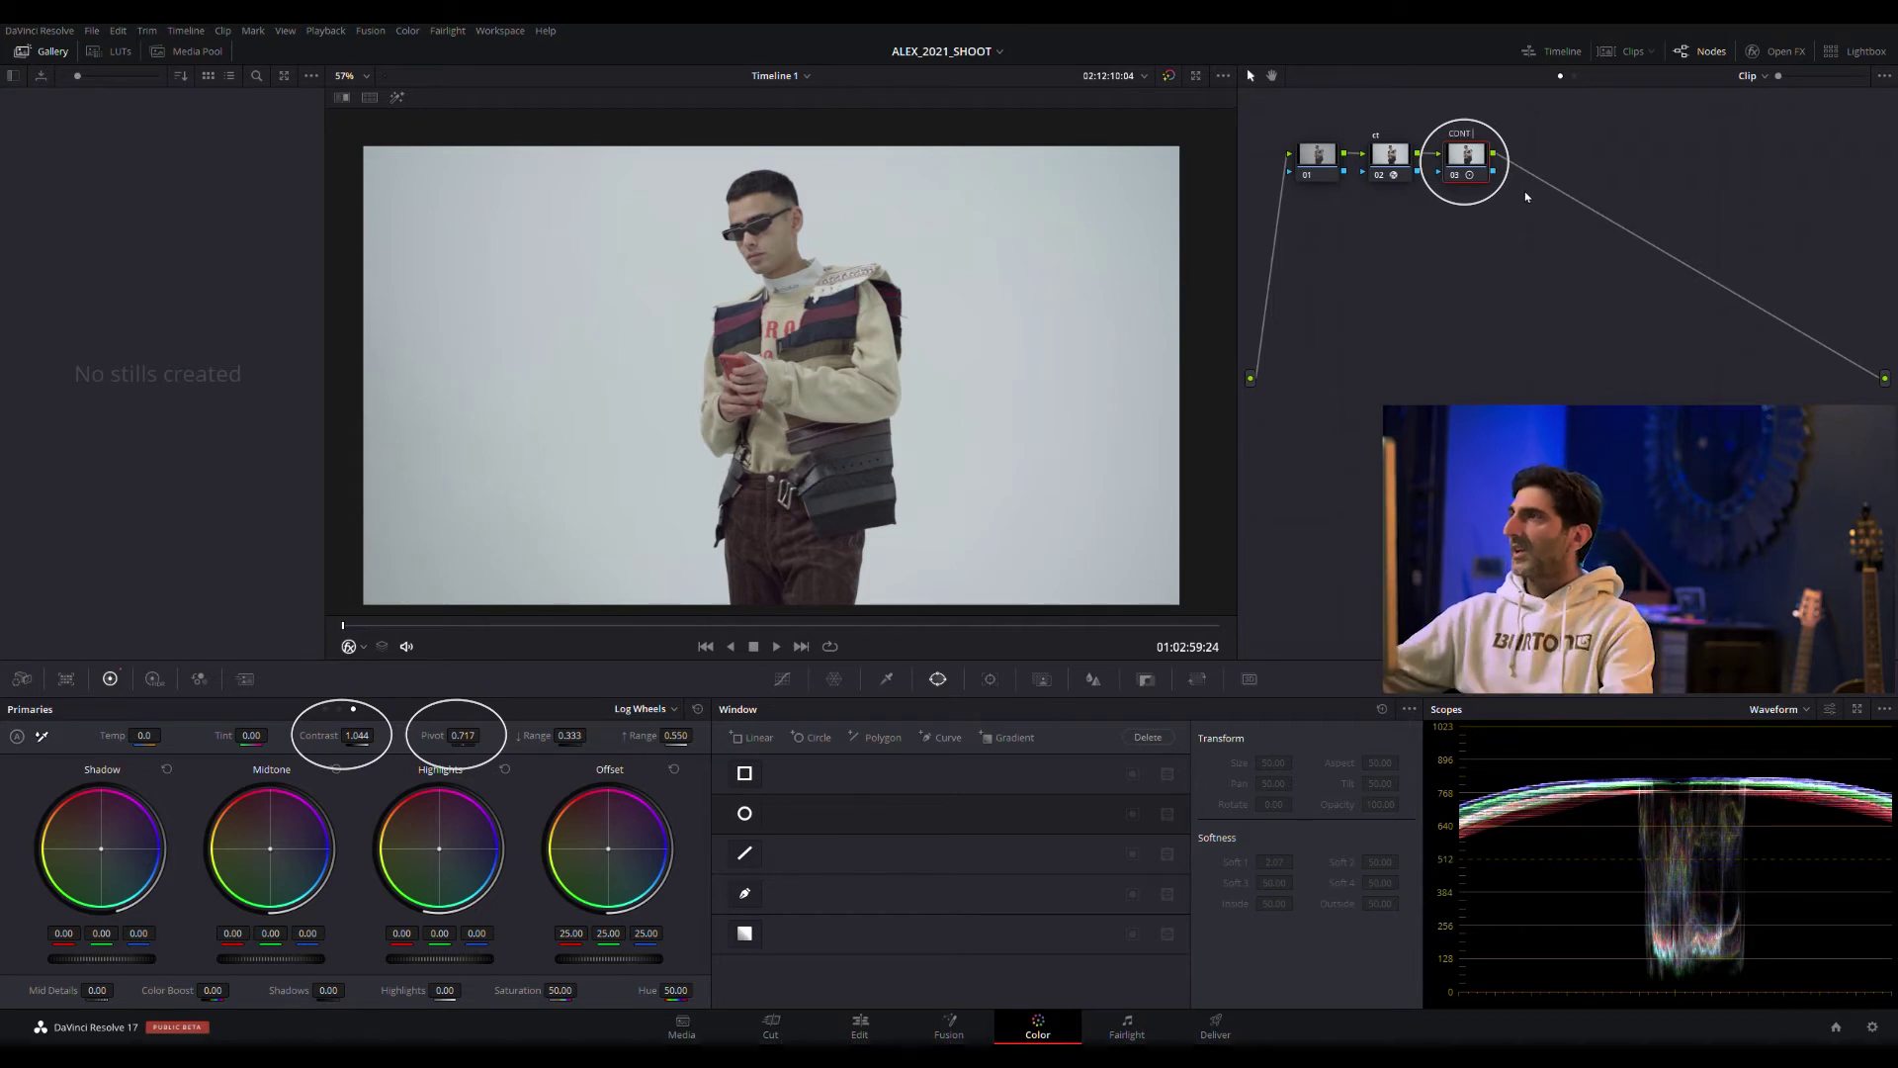
Add serial node 04 after CONT and label it EXP.
left_click_drag(1466, 155, 1460, 158)
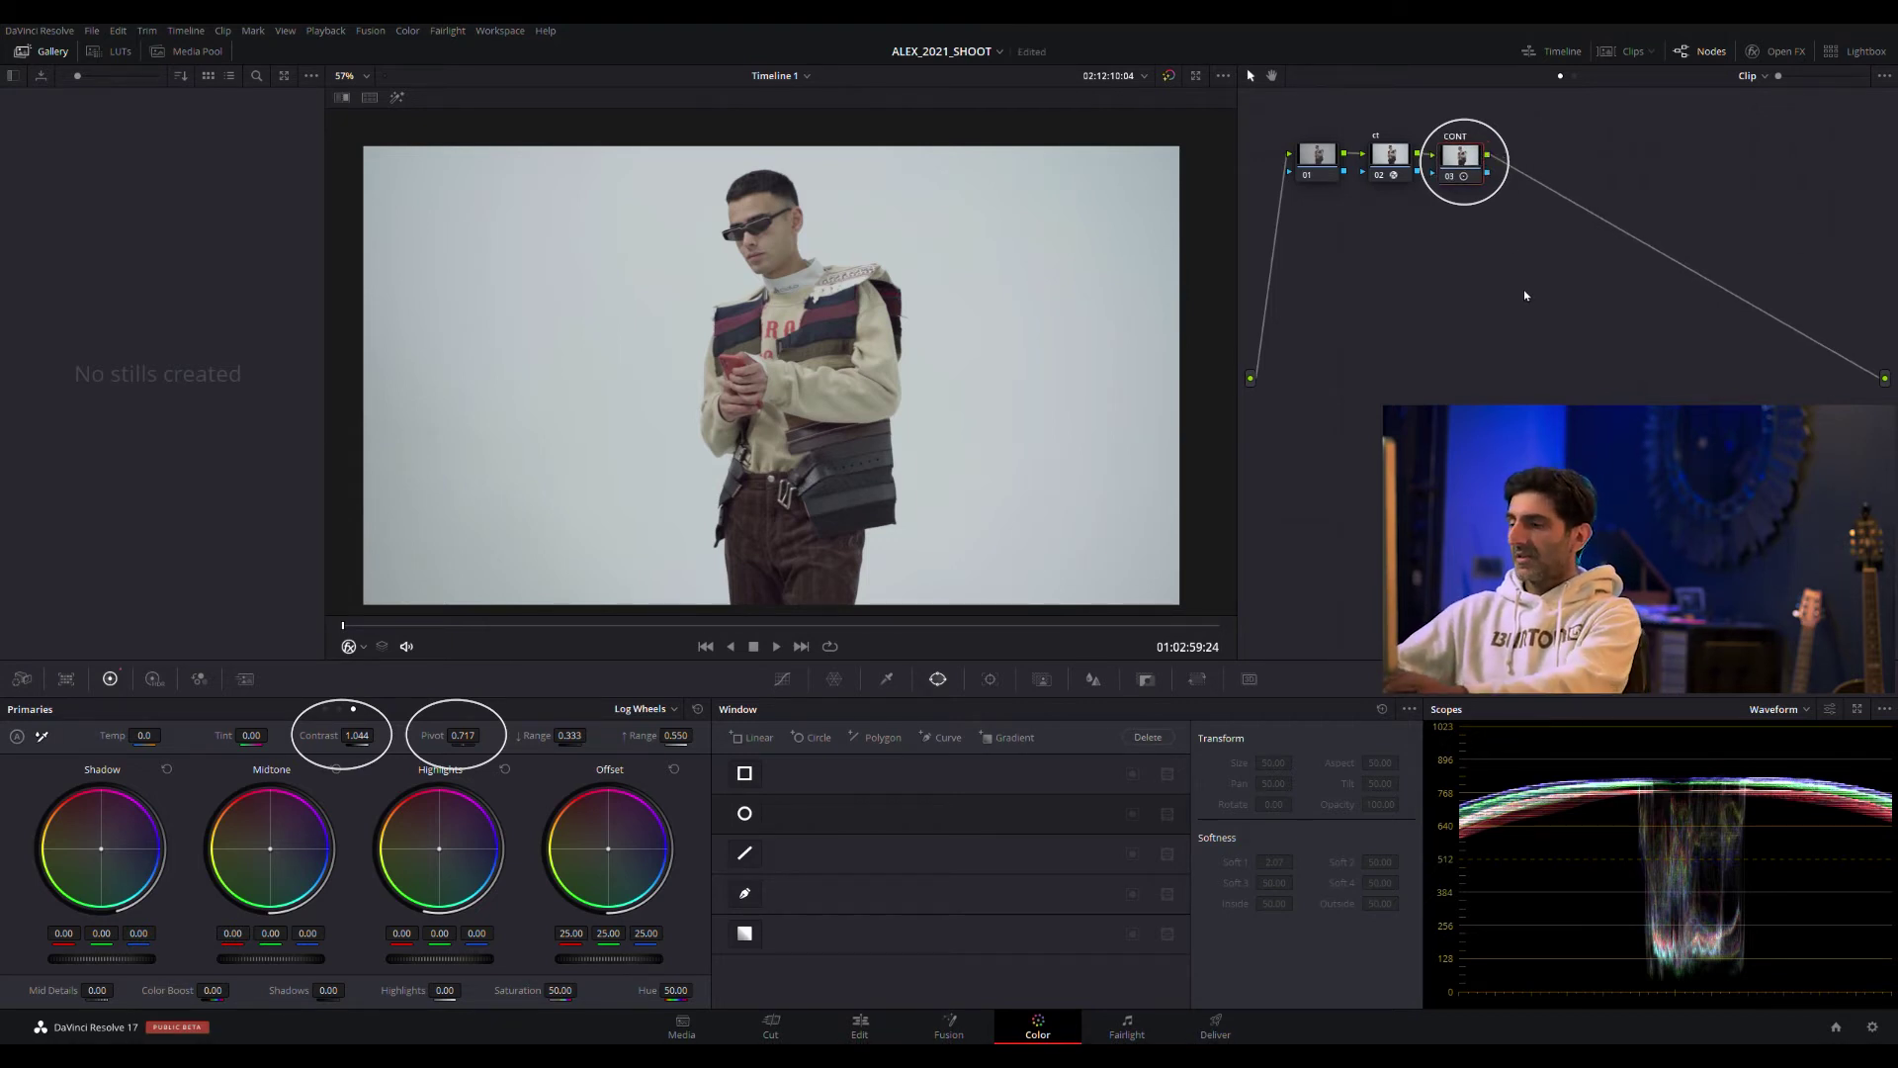
key("alt+s")
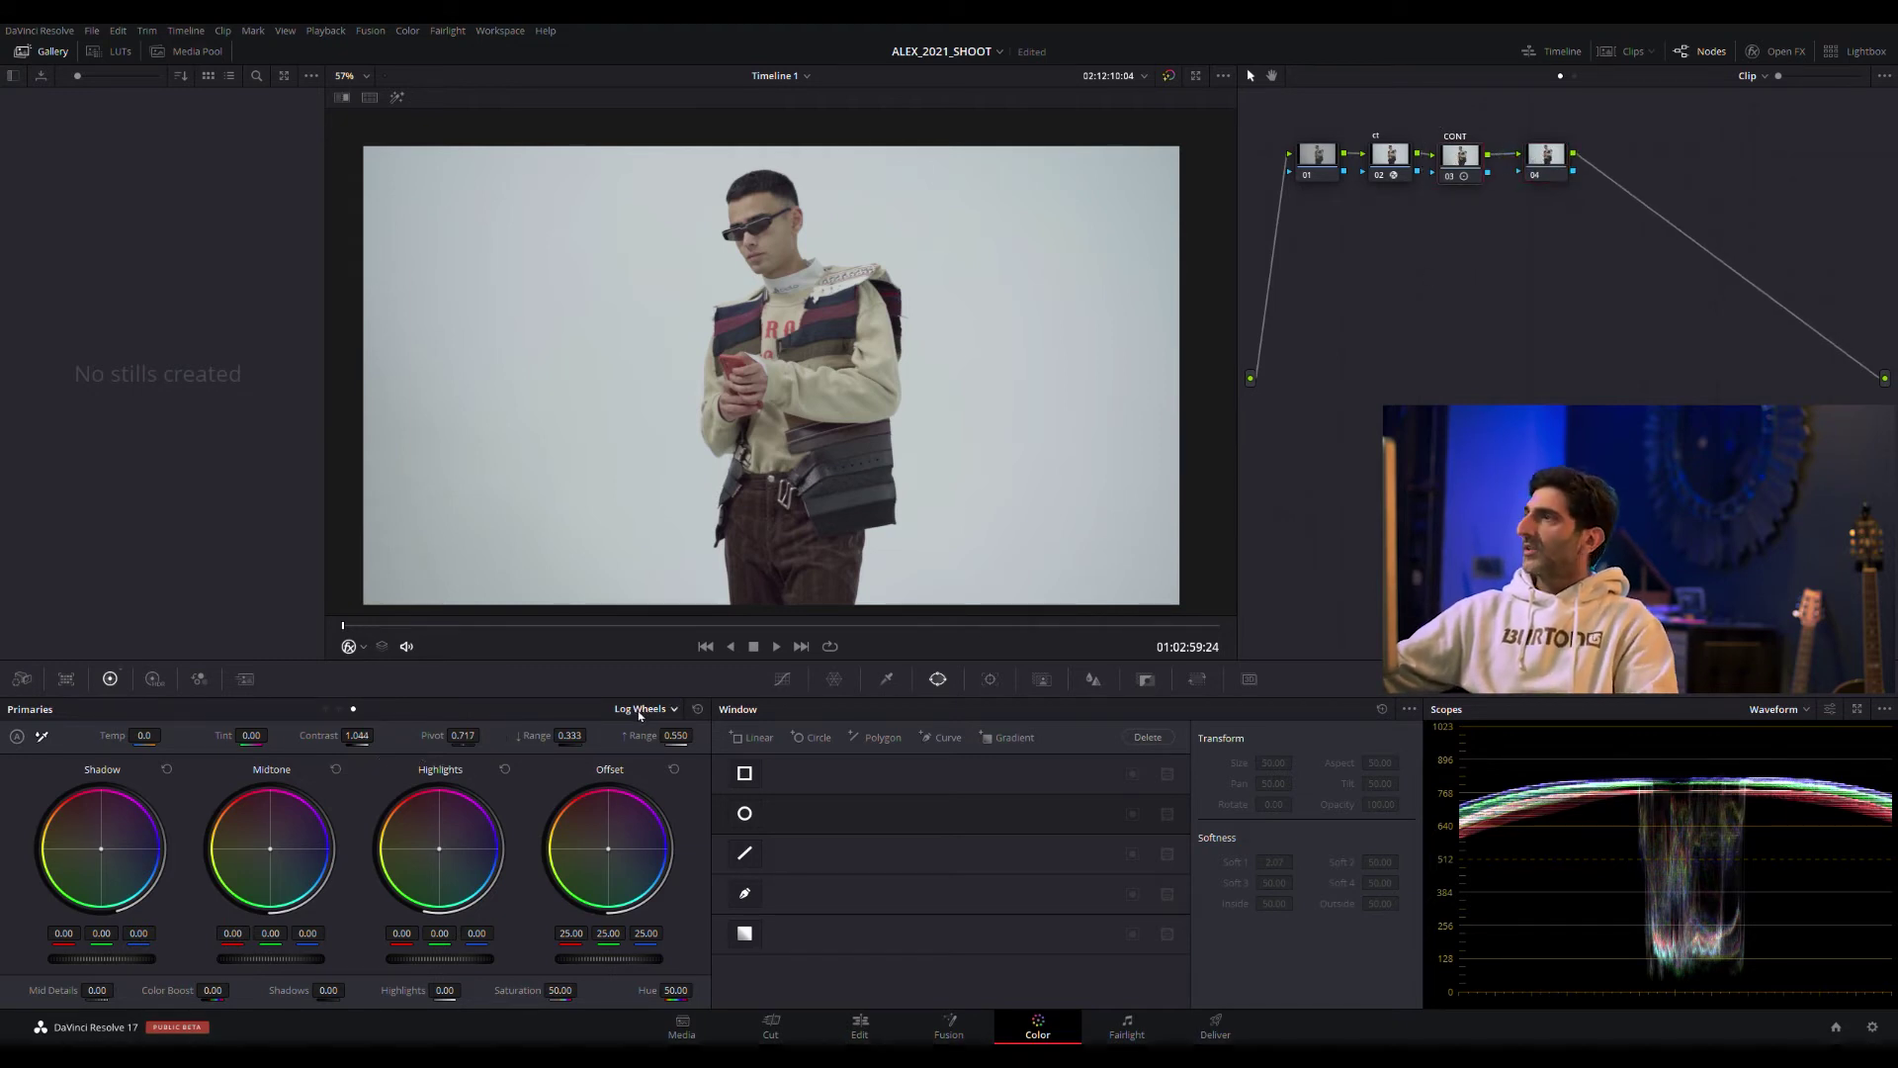
left_click_drag(1547, 161, 1536, 162)
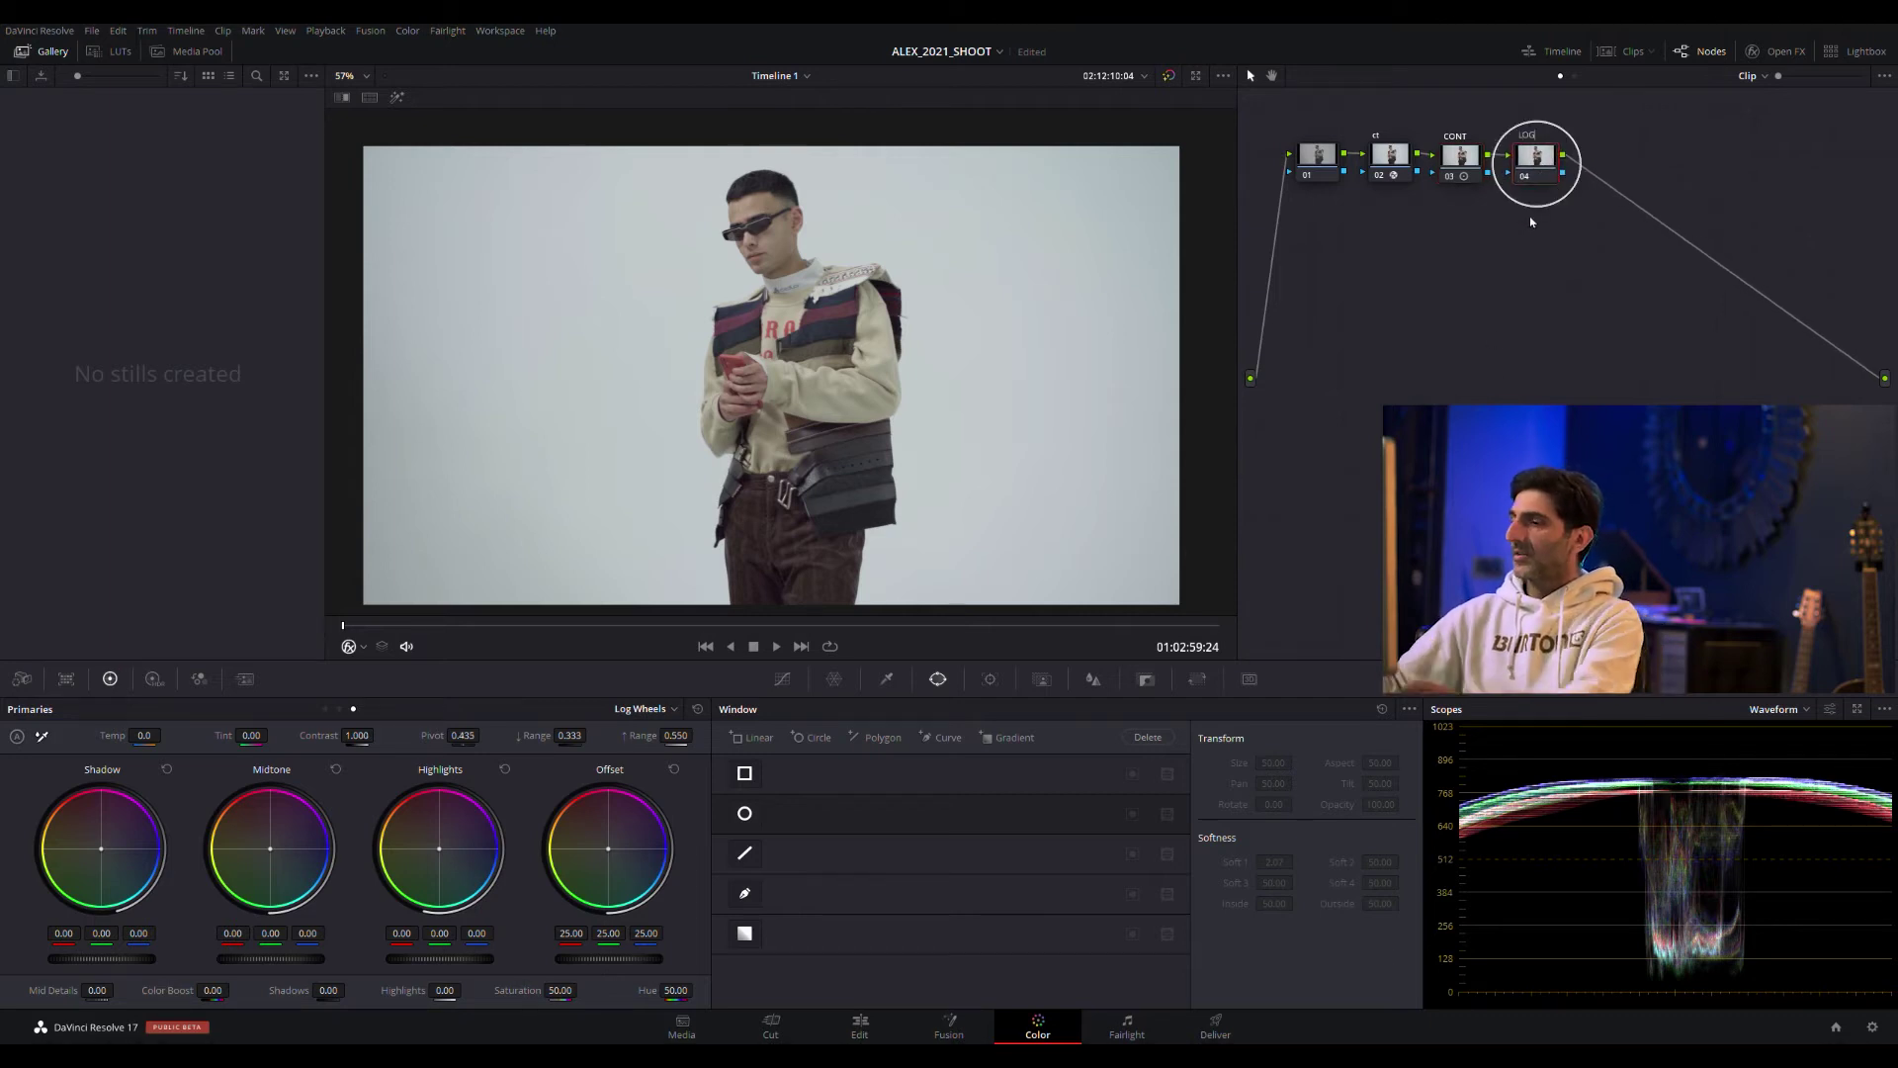
type("E")
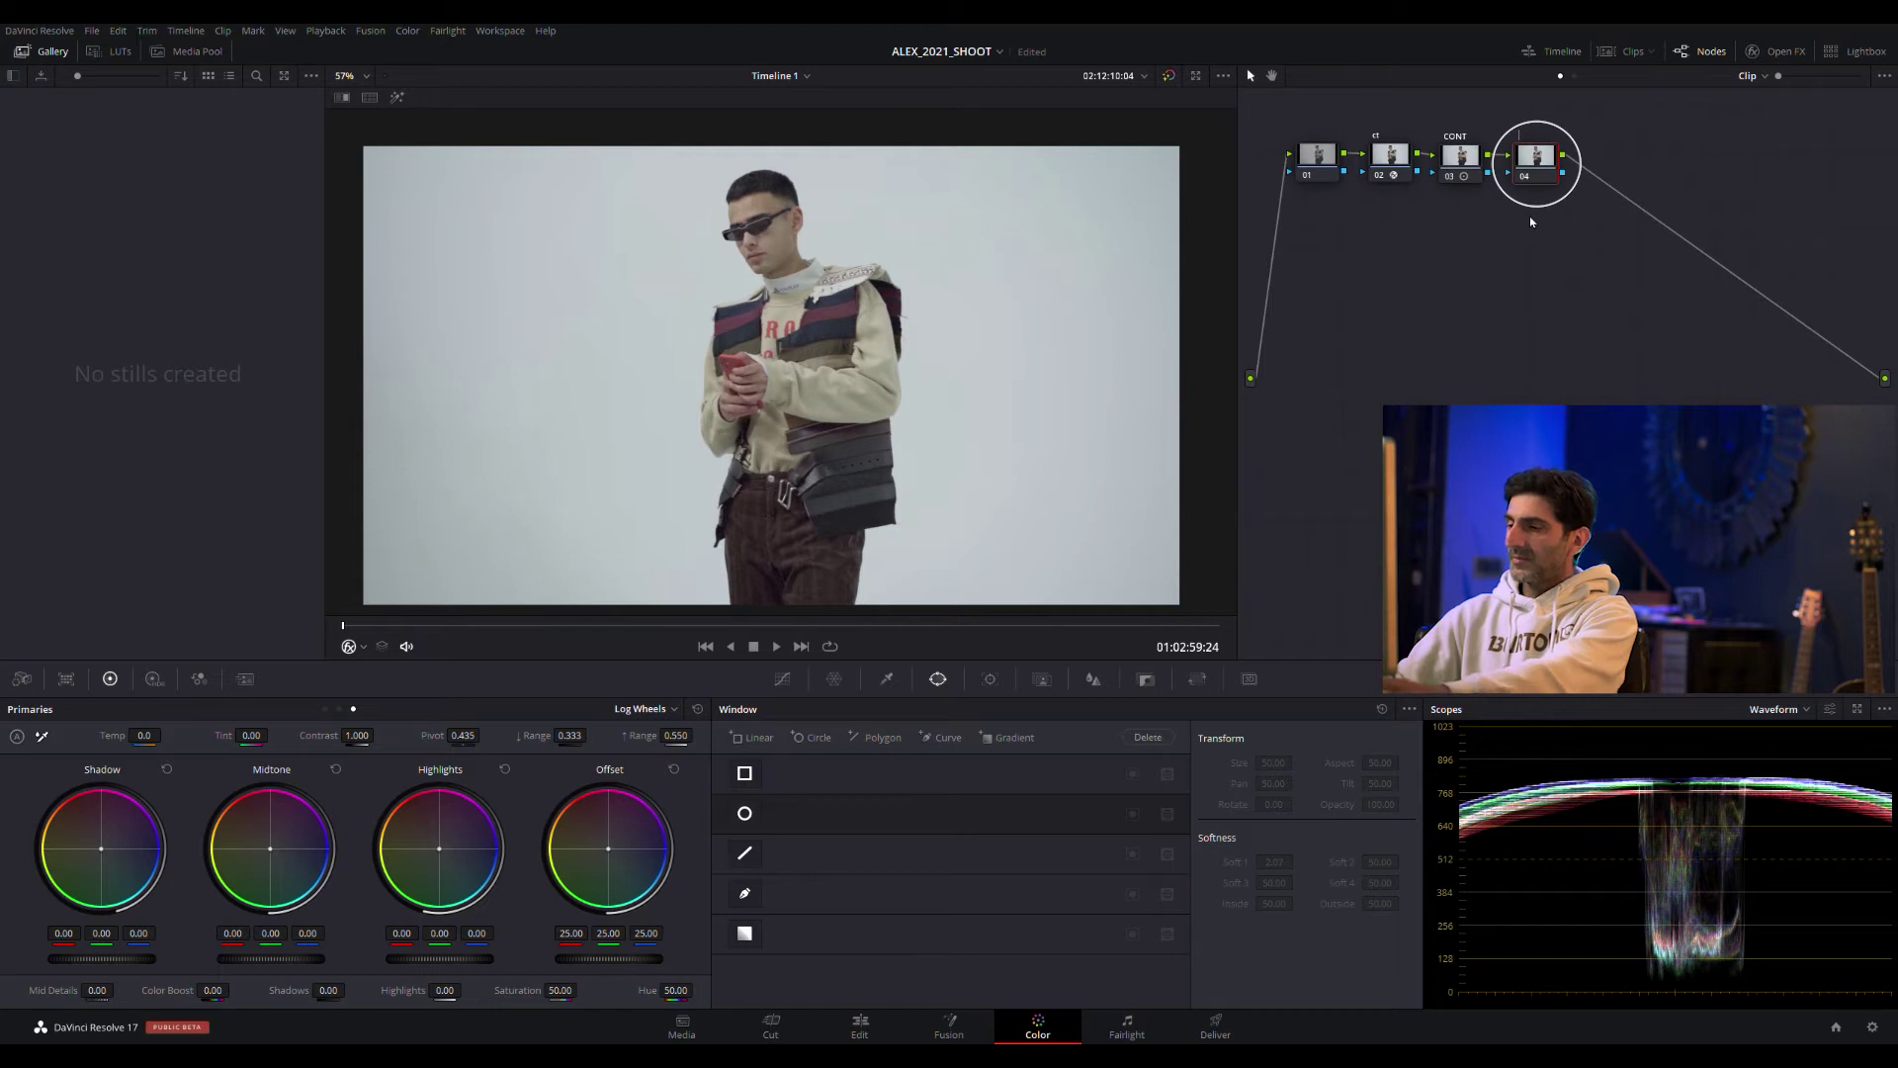
type("XP")
key("Return")
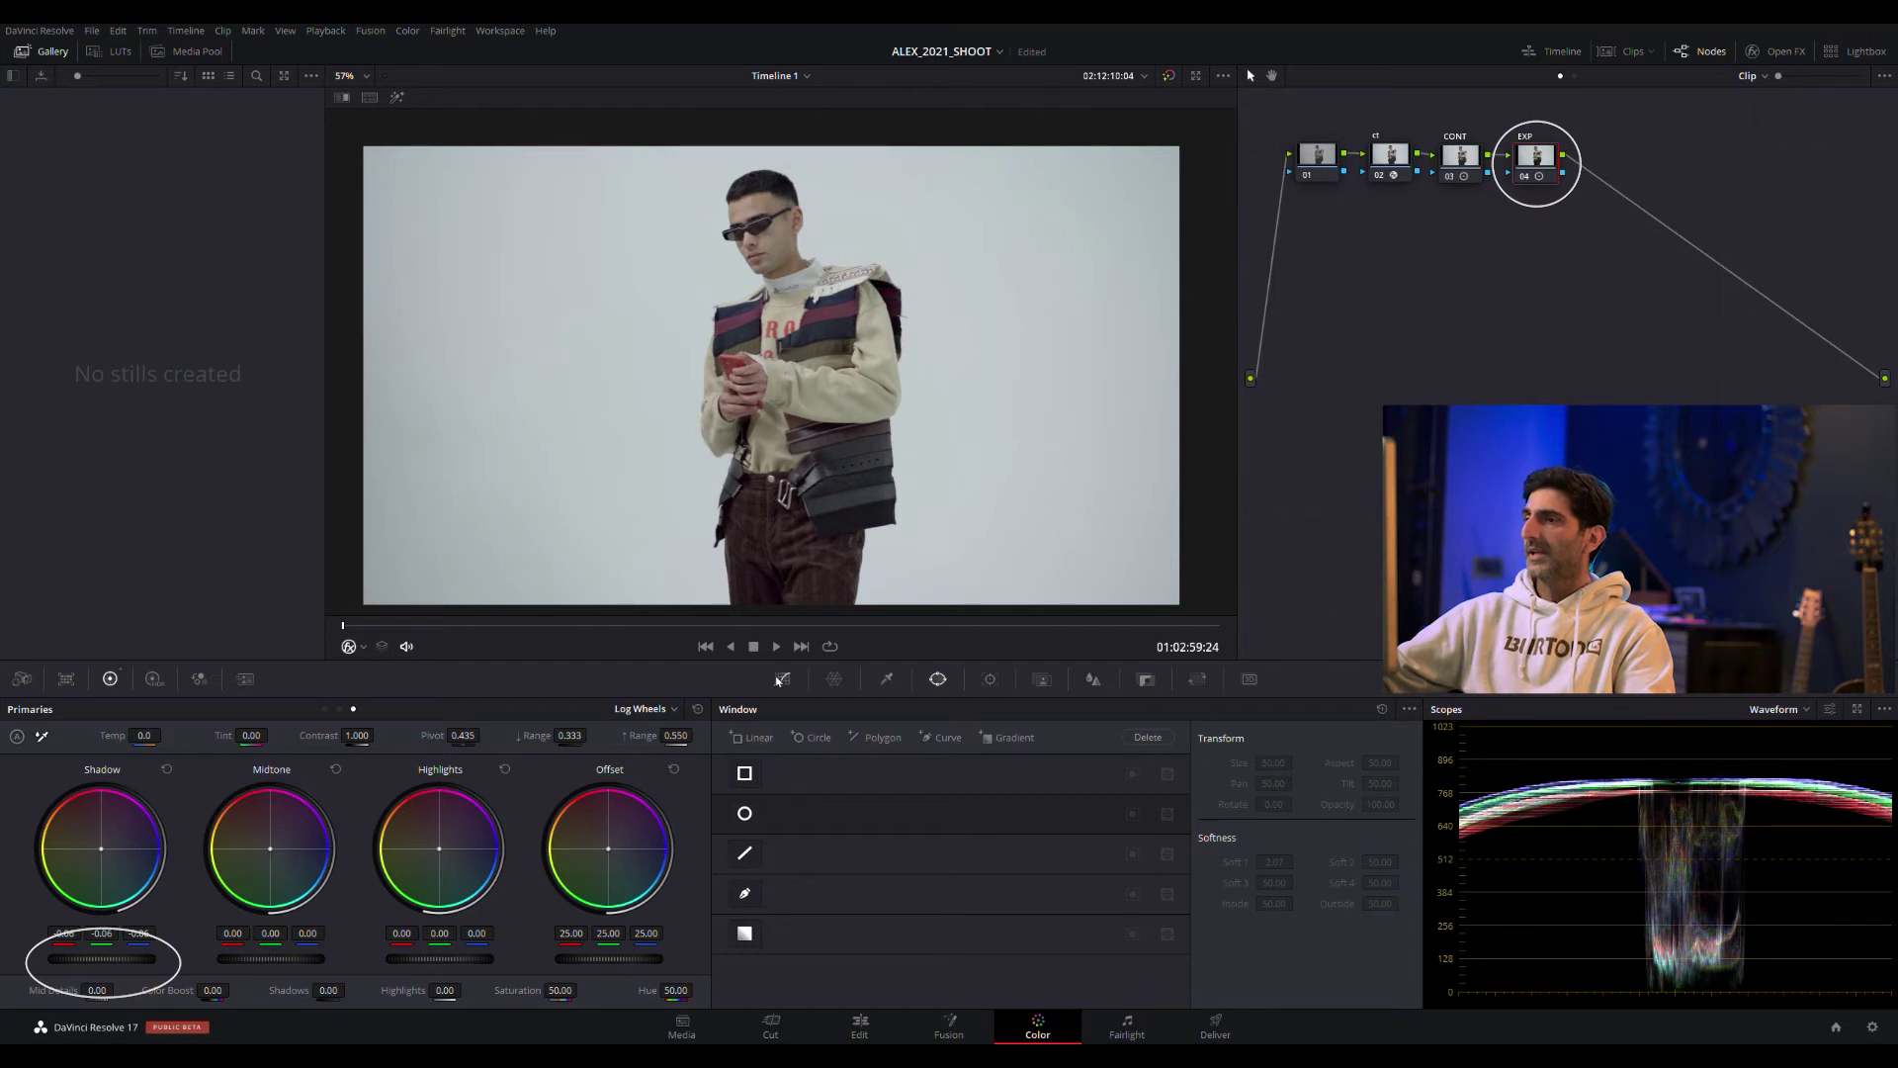
Raise Soft Clip Low Soft on node 04 to soften shadows, then add serial node 05.
left_click(782, 679)
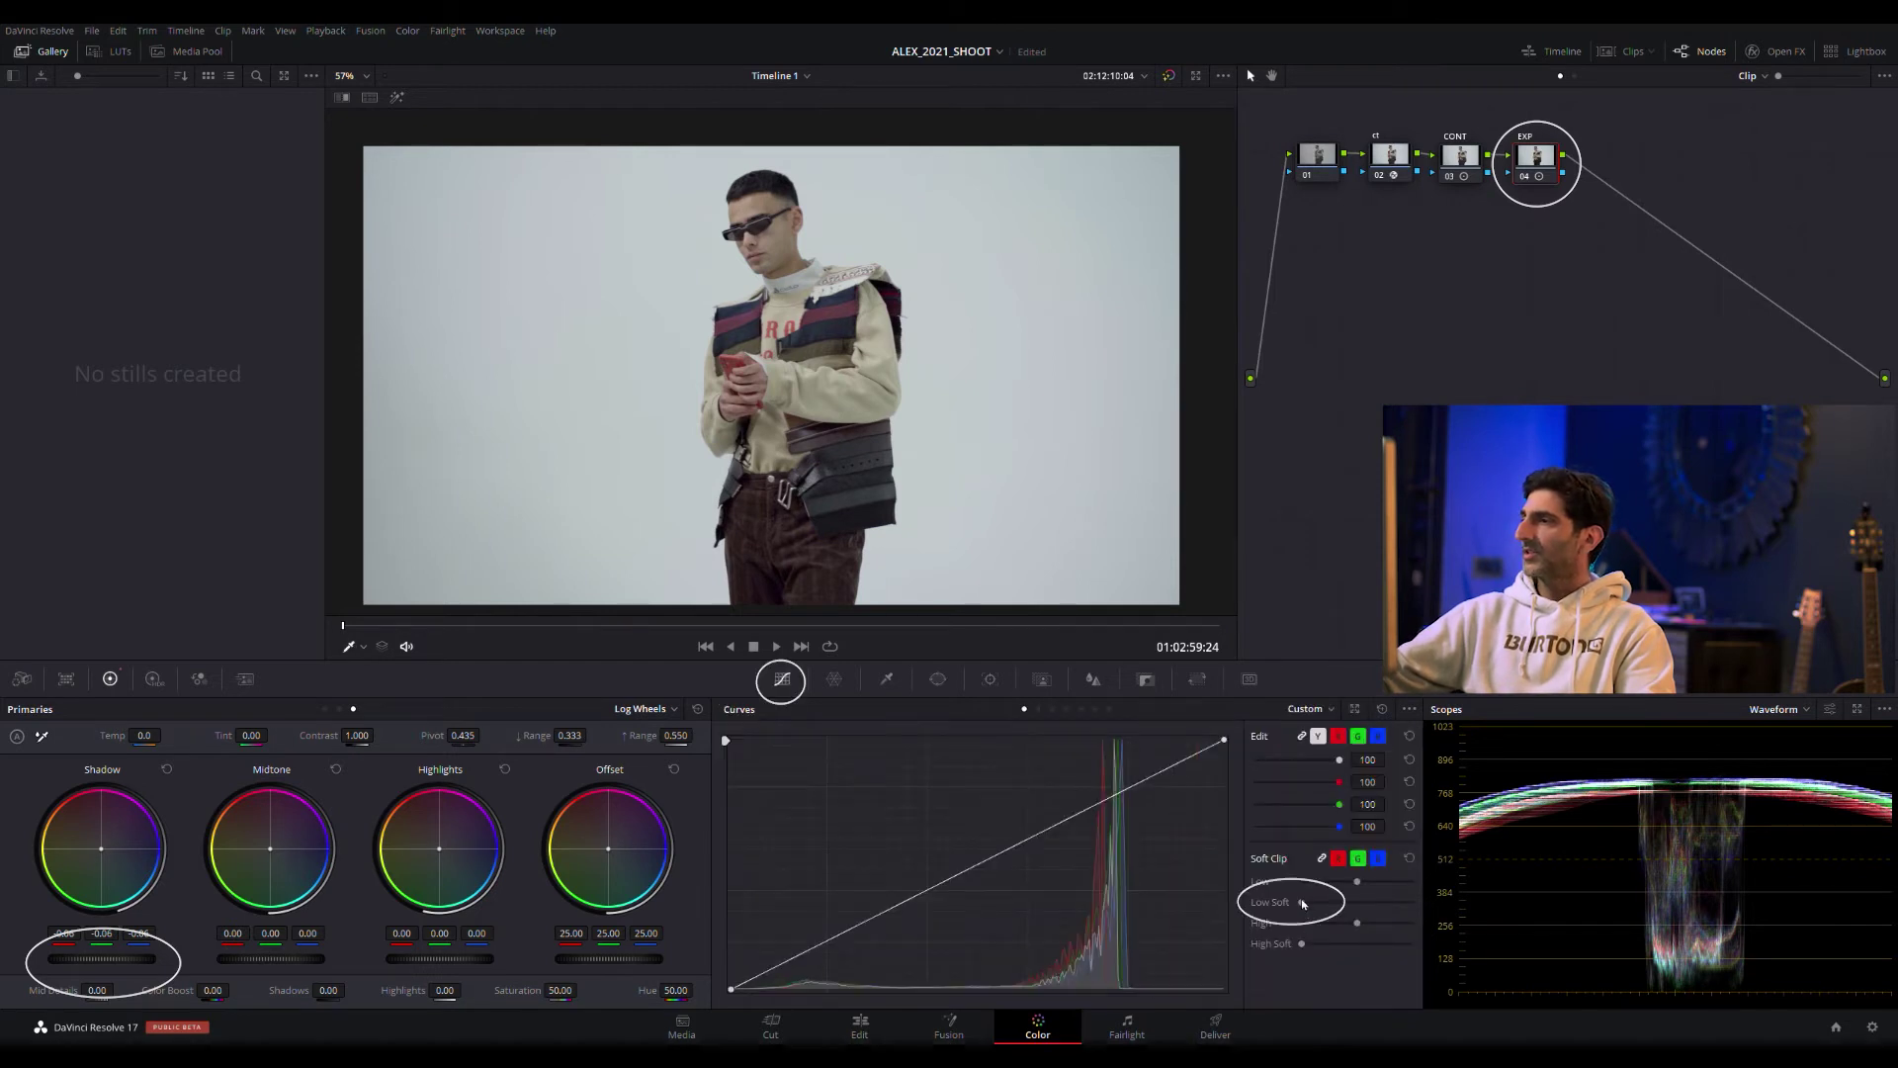
left_click_drag(1302, 902, 1321, 907)
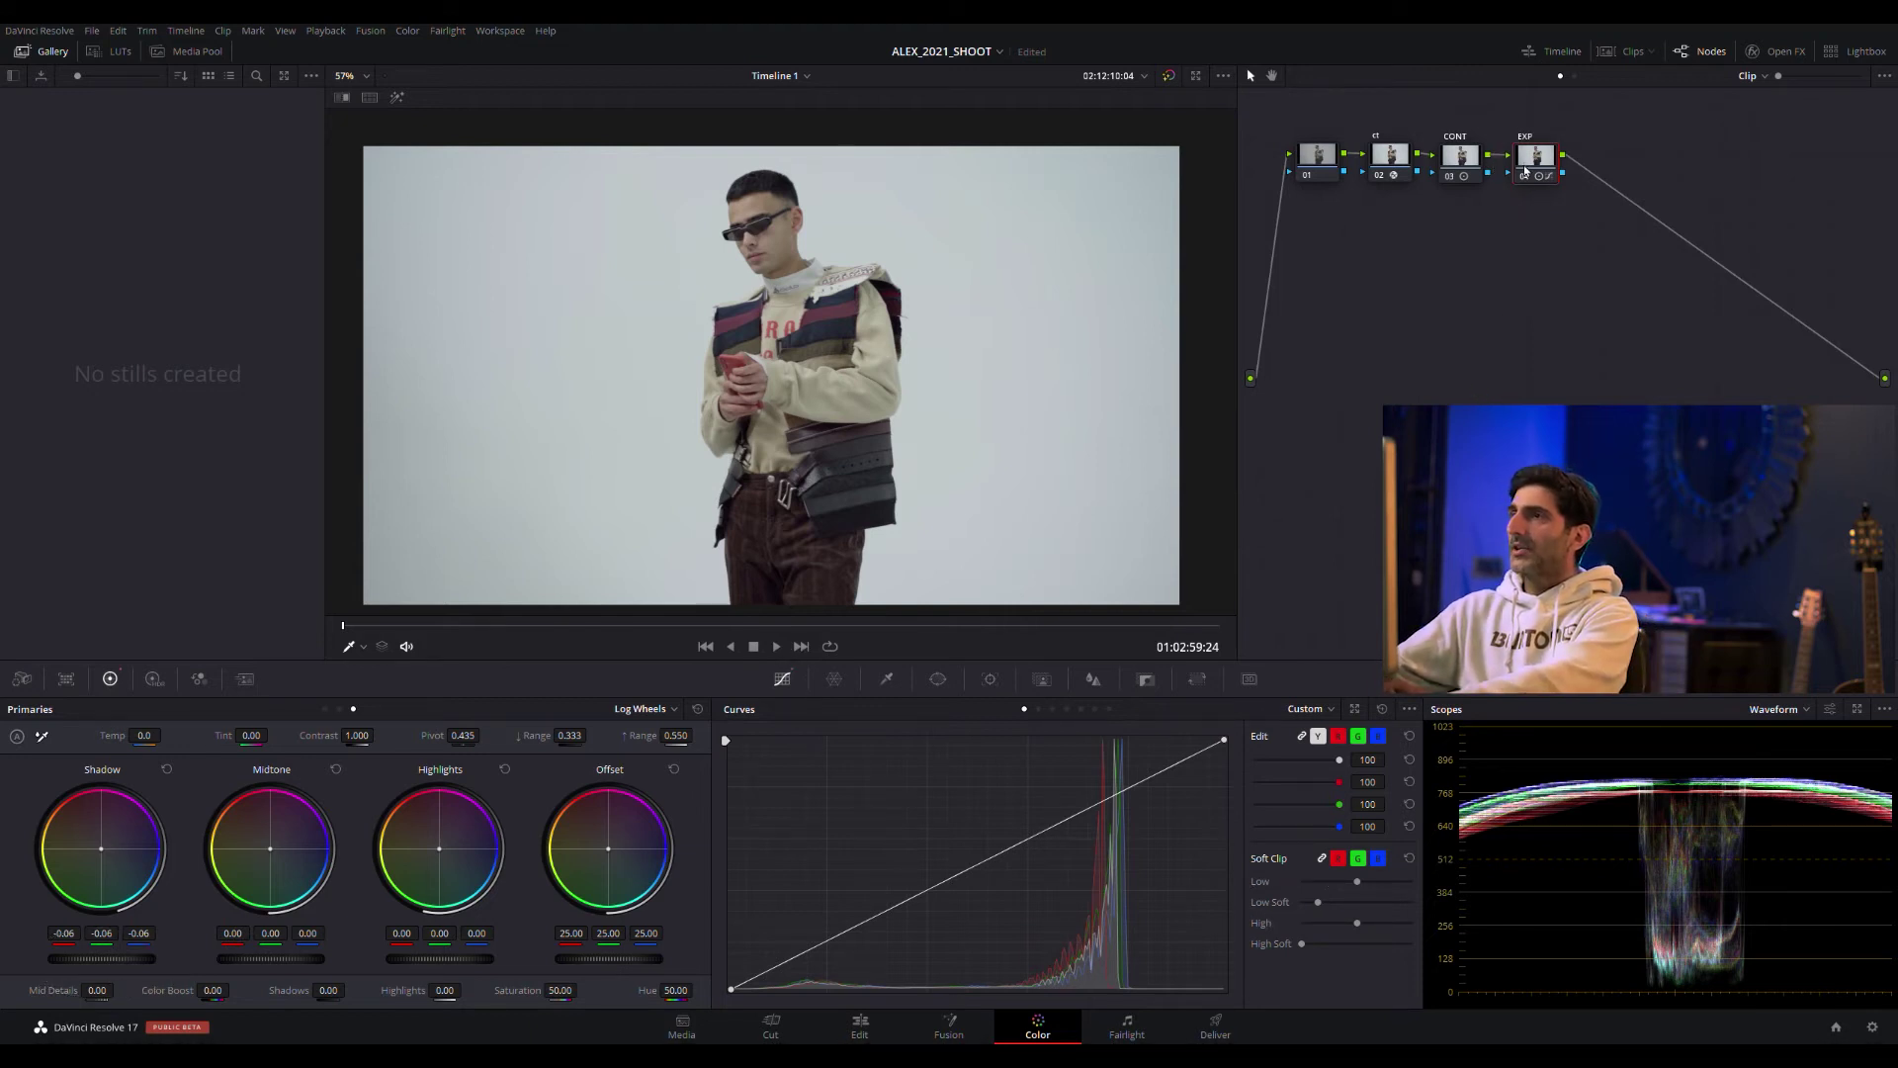
key("alt+s")
Draw a closed Curve power window around the man's left cheek on node 05.
mouse_move(1616, 166)
left_mouse_down()
mouse_move(1461, 274)
mouse_move(1347, 235)
mouse_move(1623, 166)
left_mouse_up()
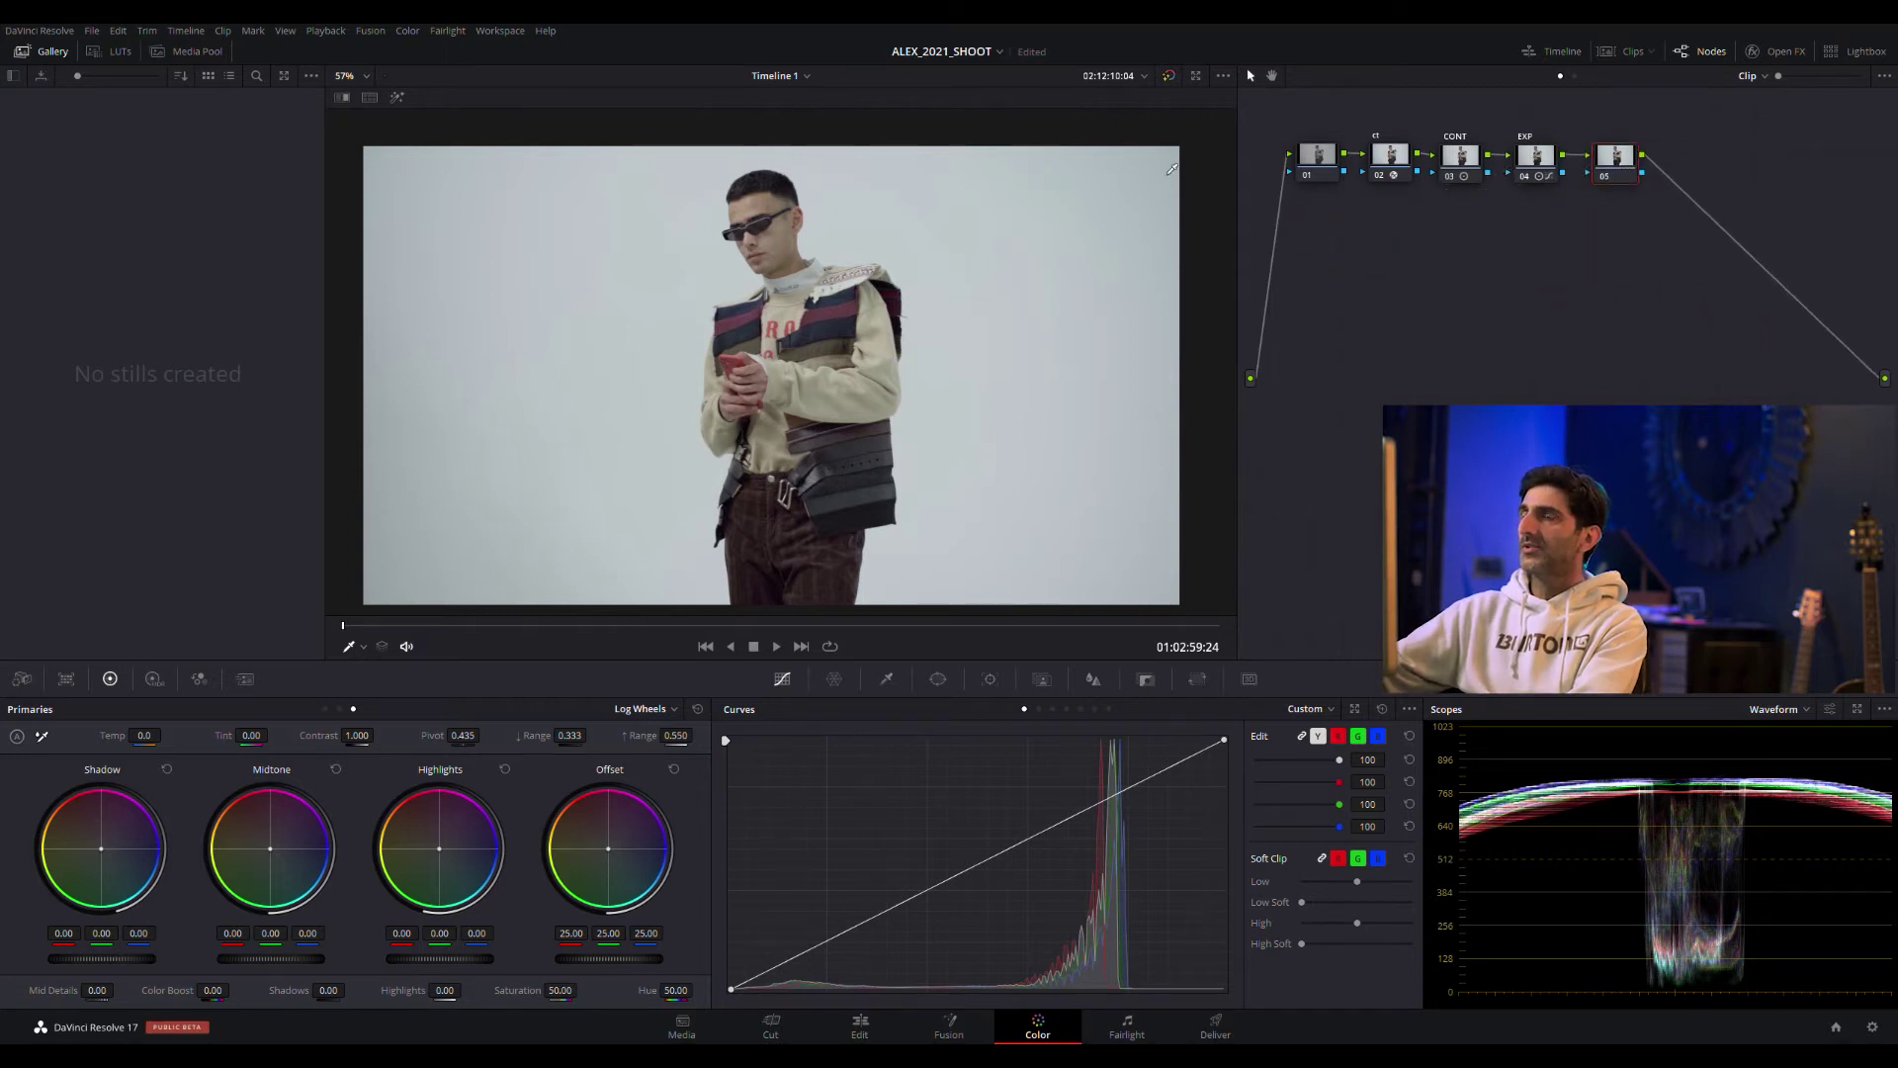
scroll(877, 498, "up", 5)
scroll(877, 497, "up", 5)
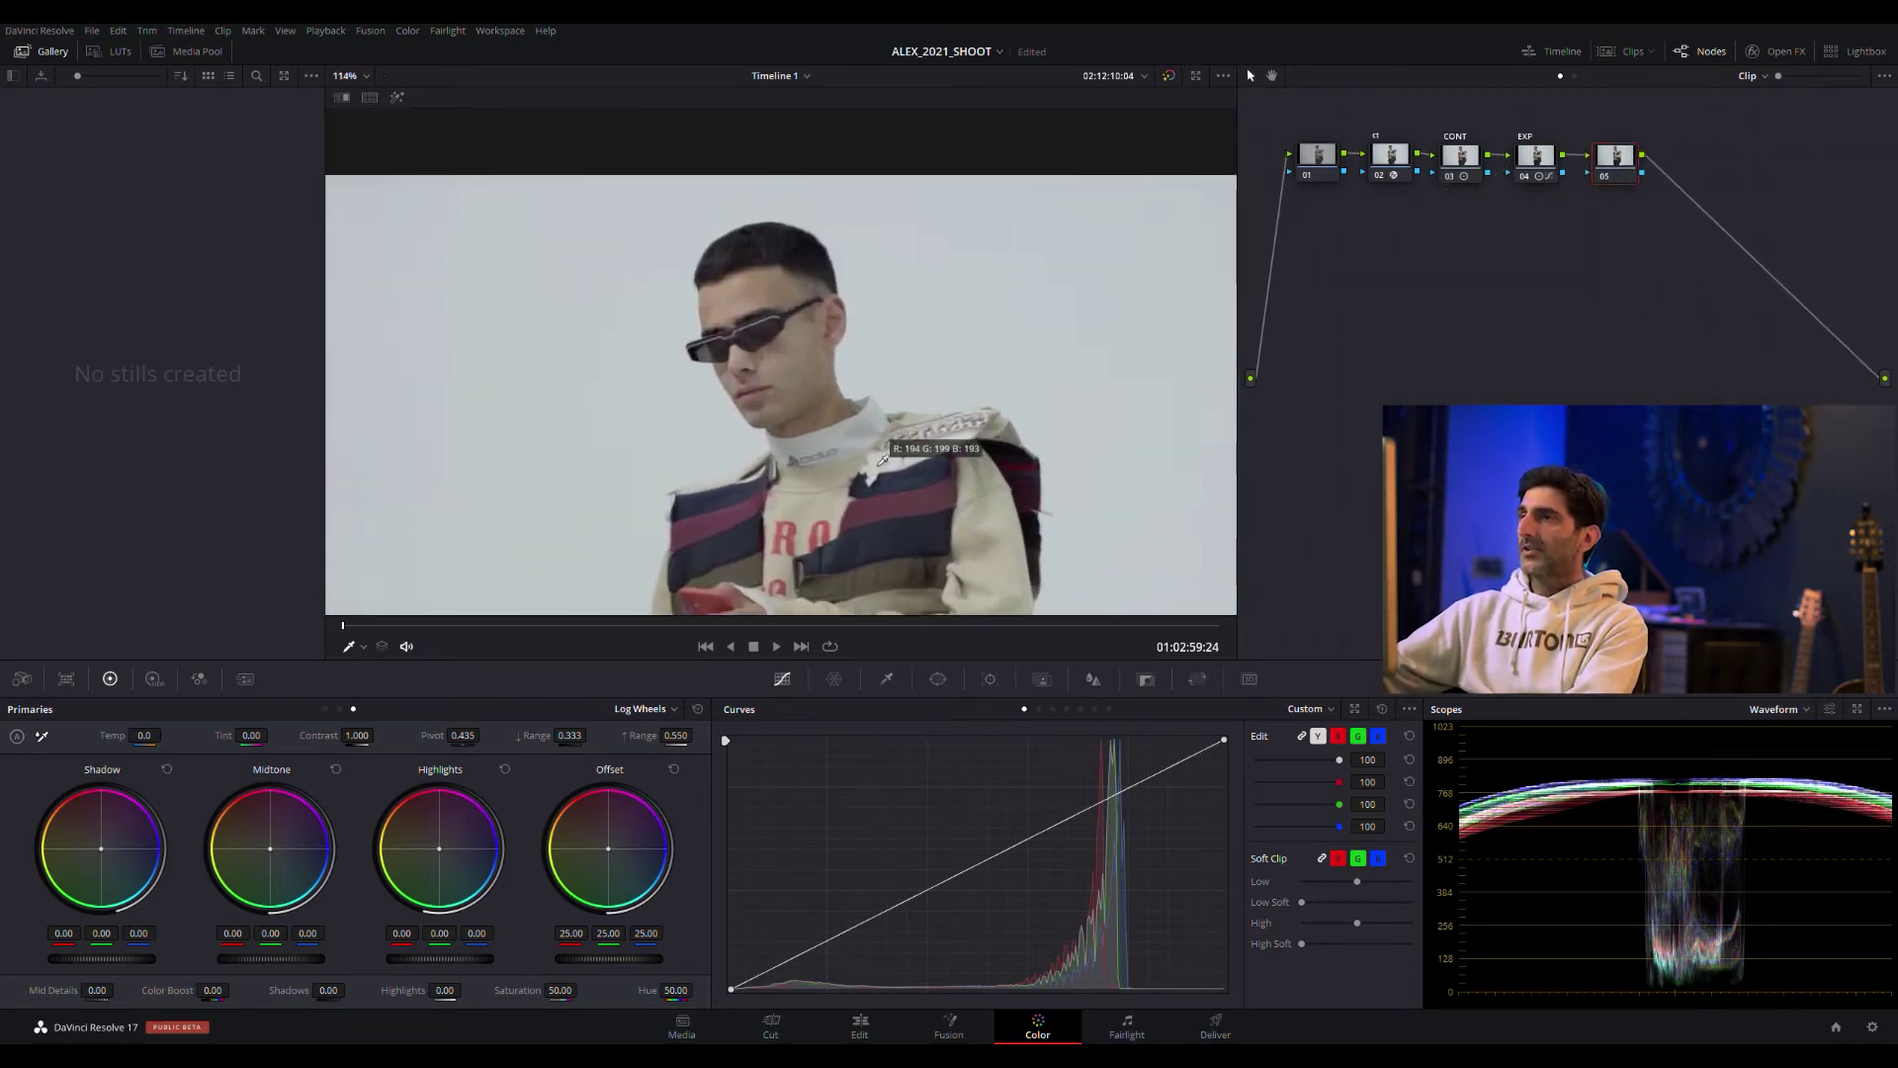
left_click(938, 678)
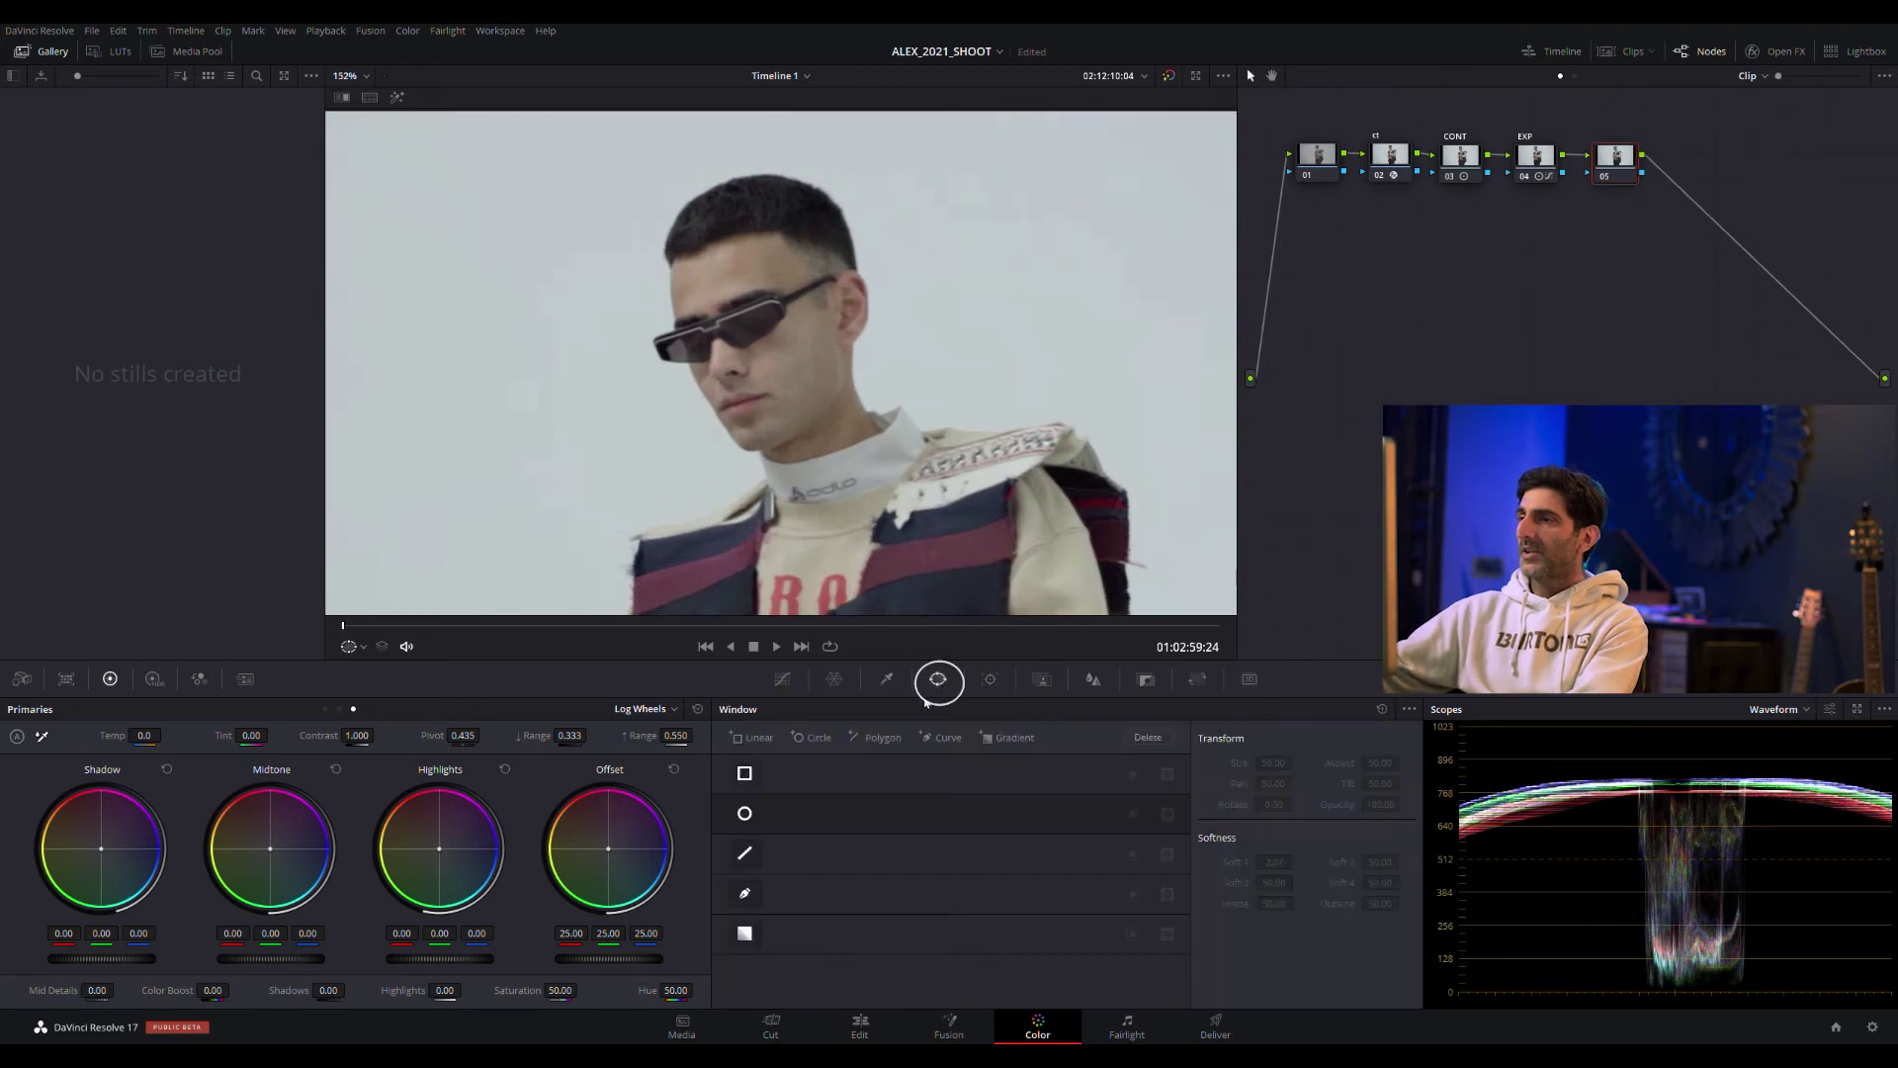
left_click(745, 893)
left_click(807, 311)
left_click(771, 345)
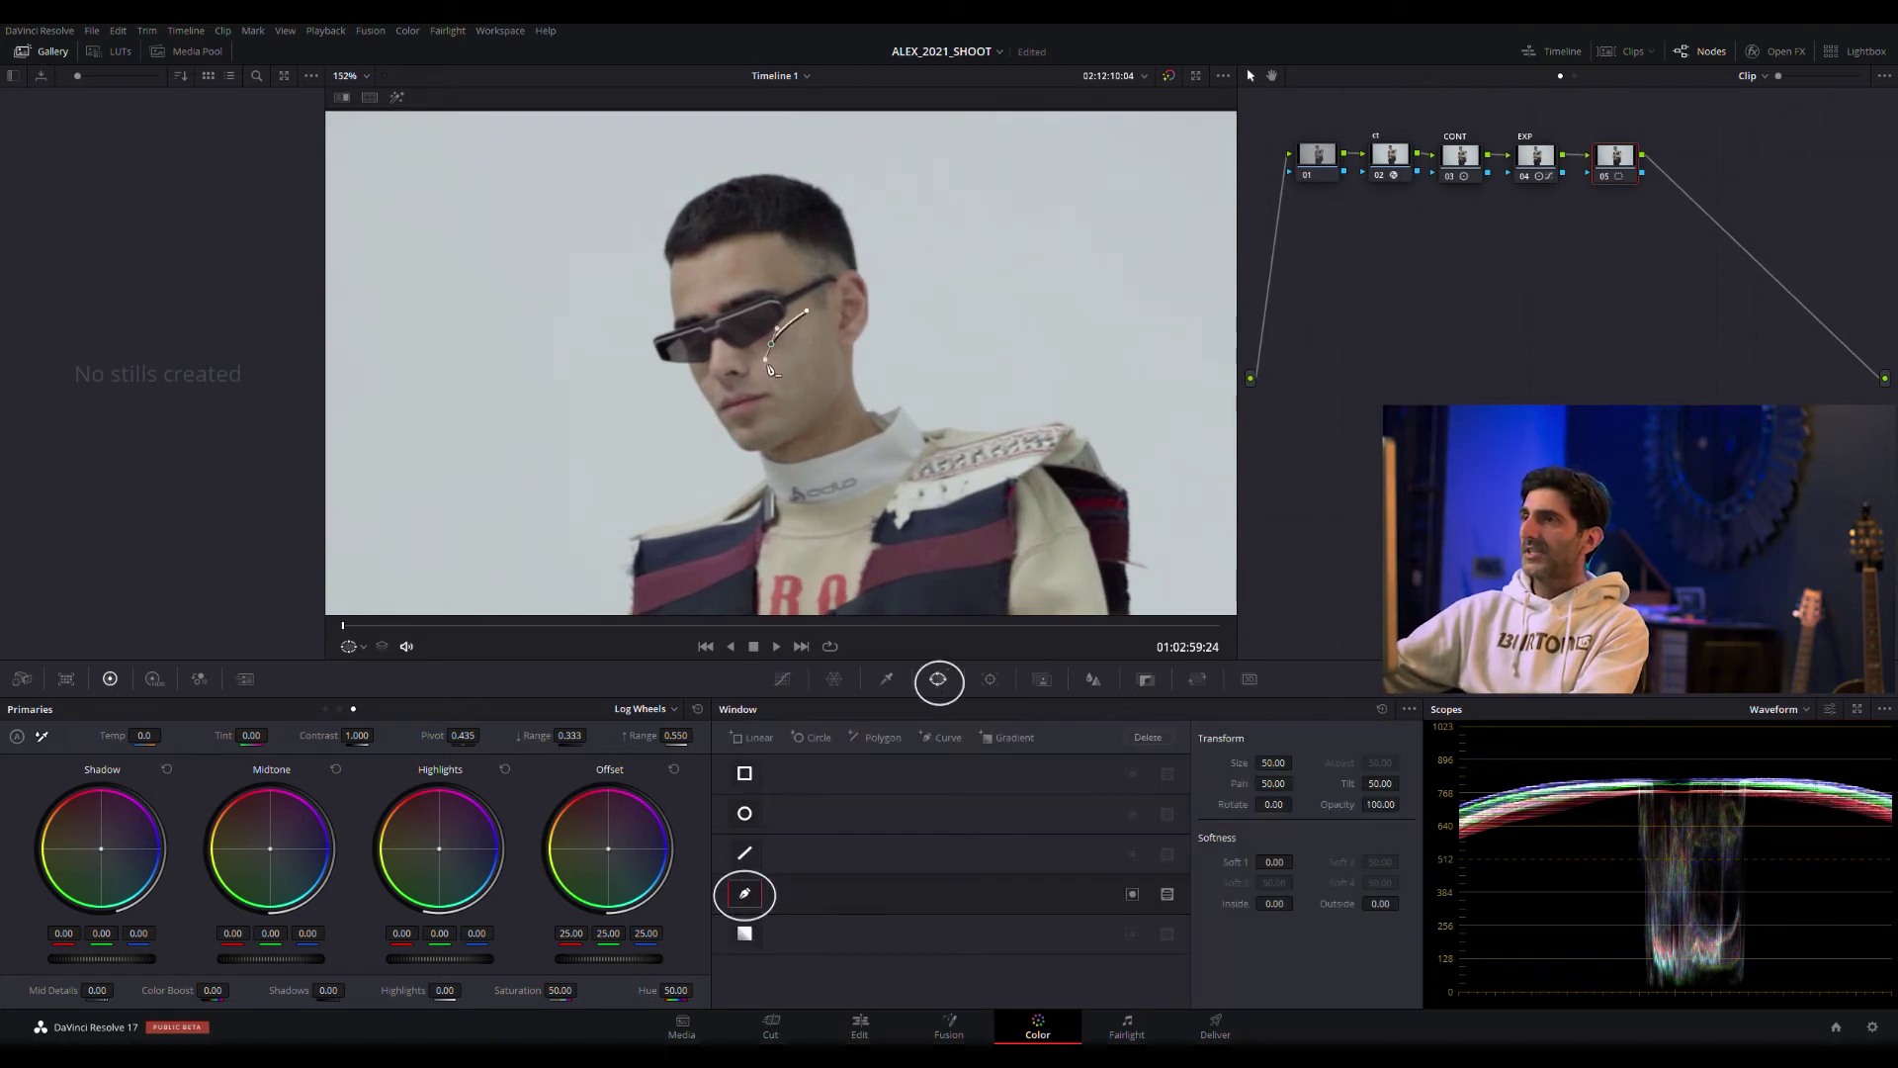
left_click(767, 397)
left_click(781, 430)
left_click(811, 432)
left_click(849, 404)
left_click(837, 345)
left_click(820, 321)
left_click(808, 312)
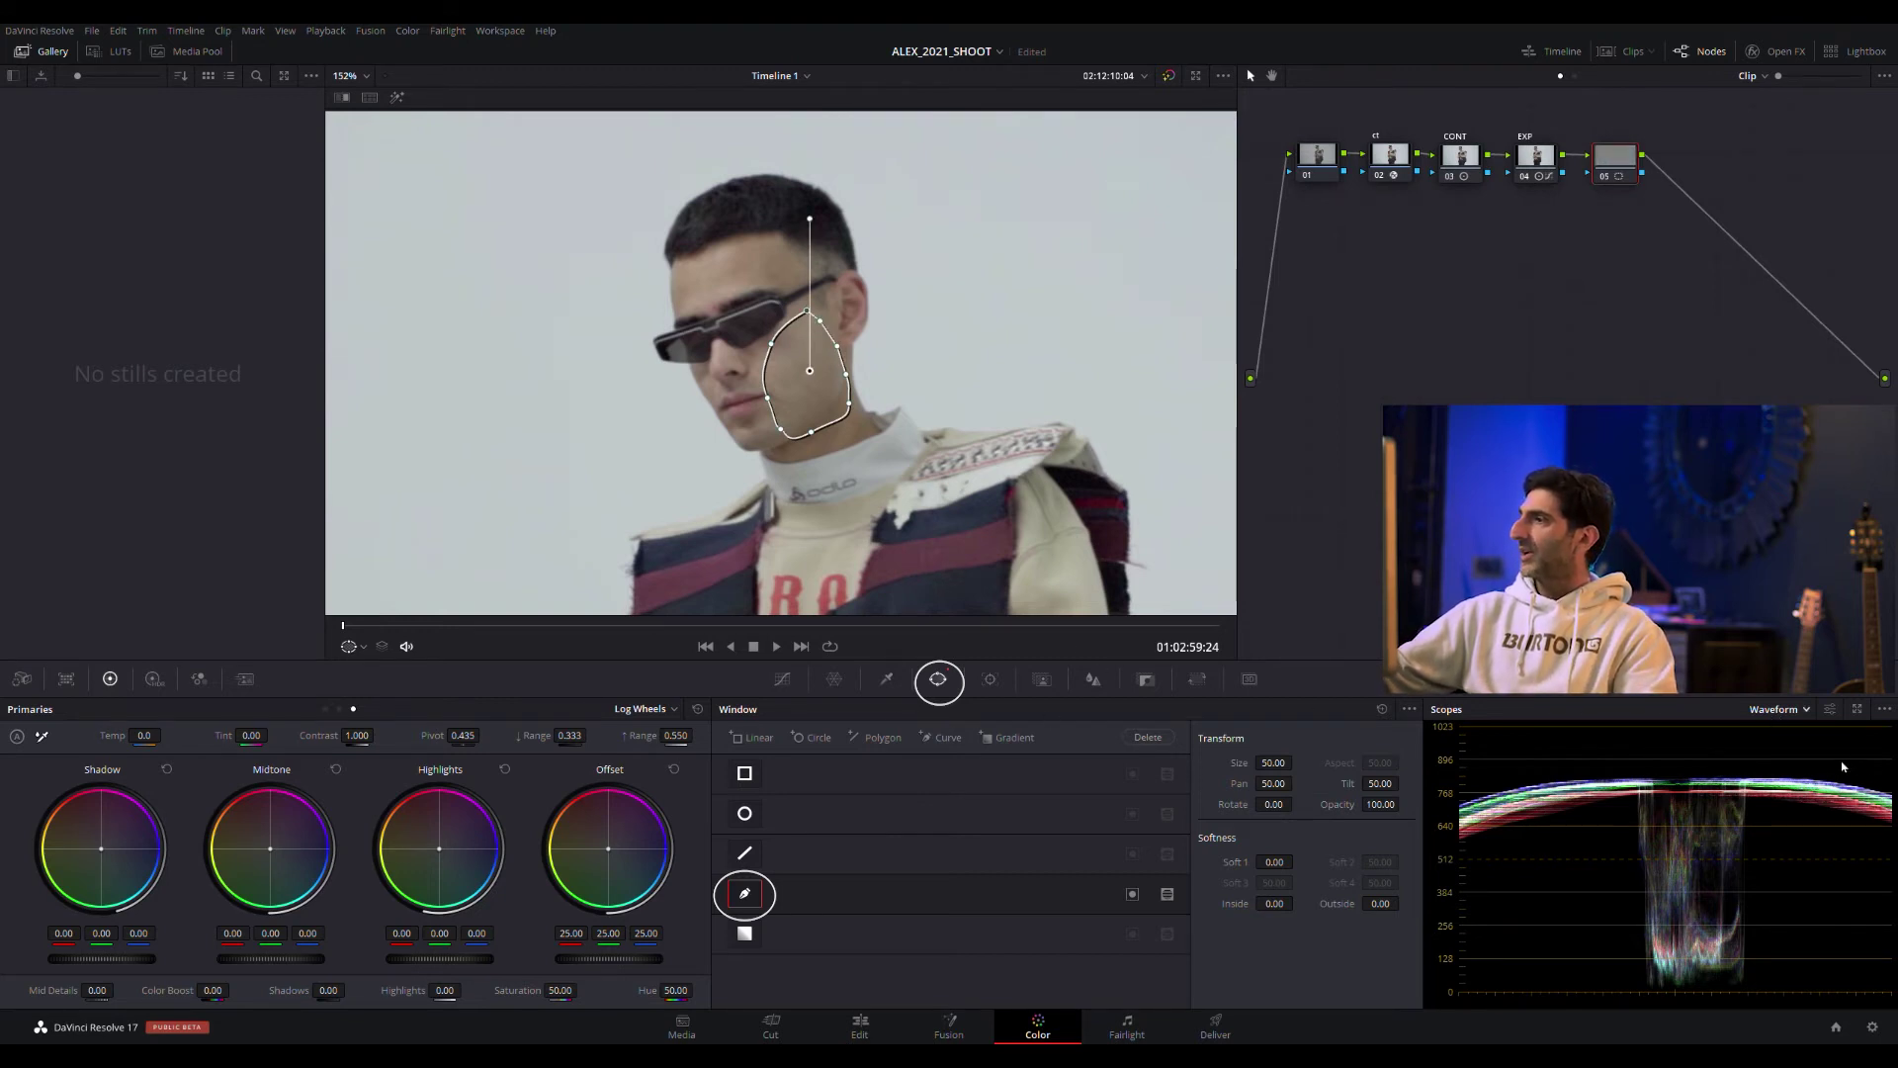
Switch the scope to Vectorscope and enable Highlight to view only the cheek.
left_click(1774, 709)
left_click(1770, 776)
left_click(397, 96)
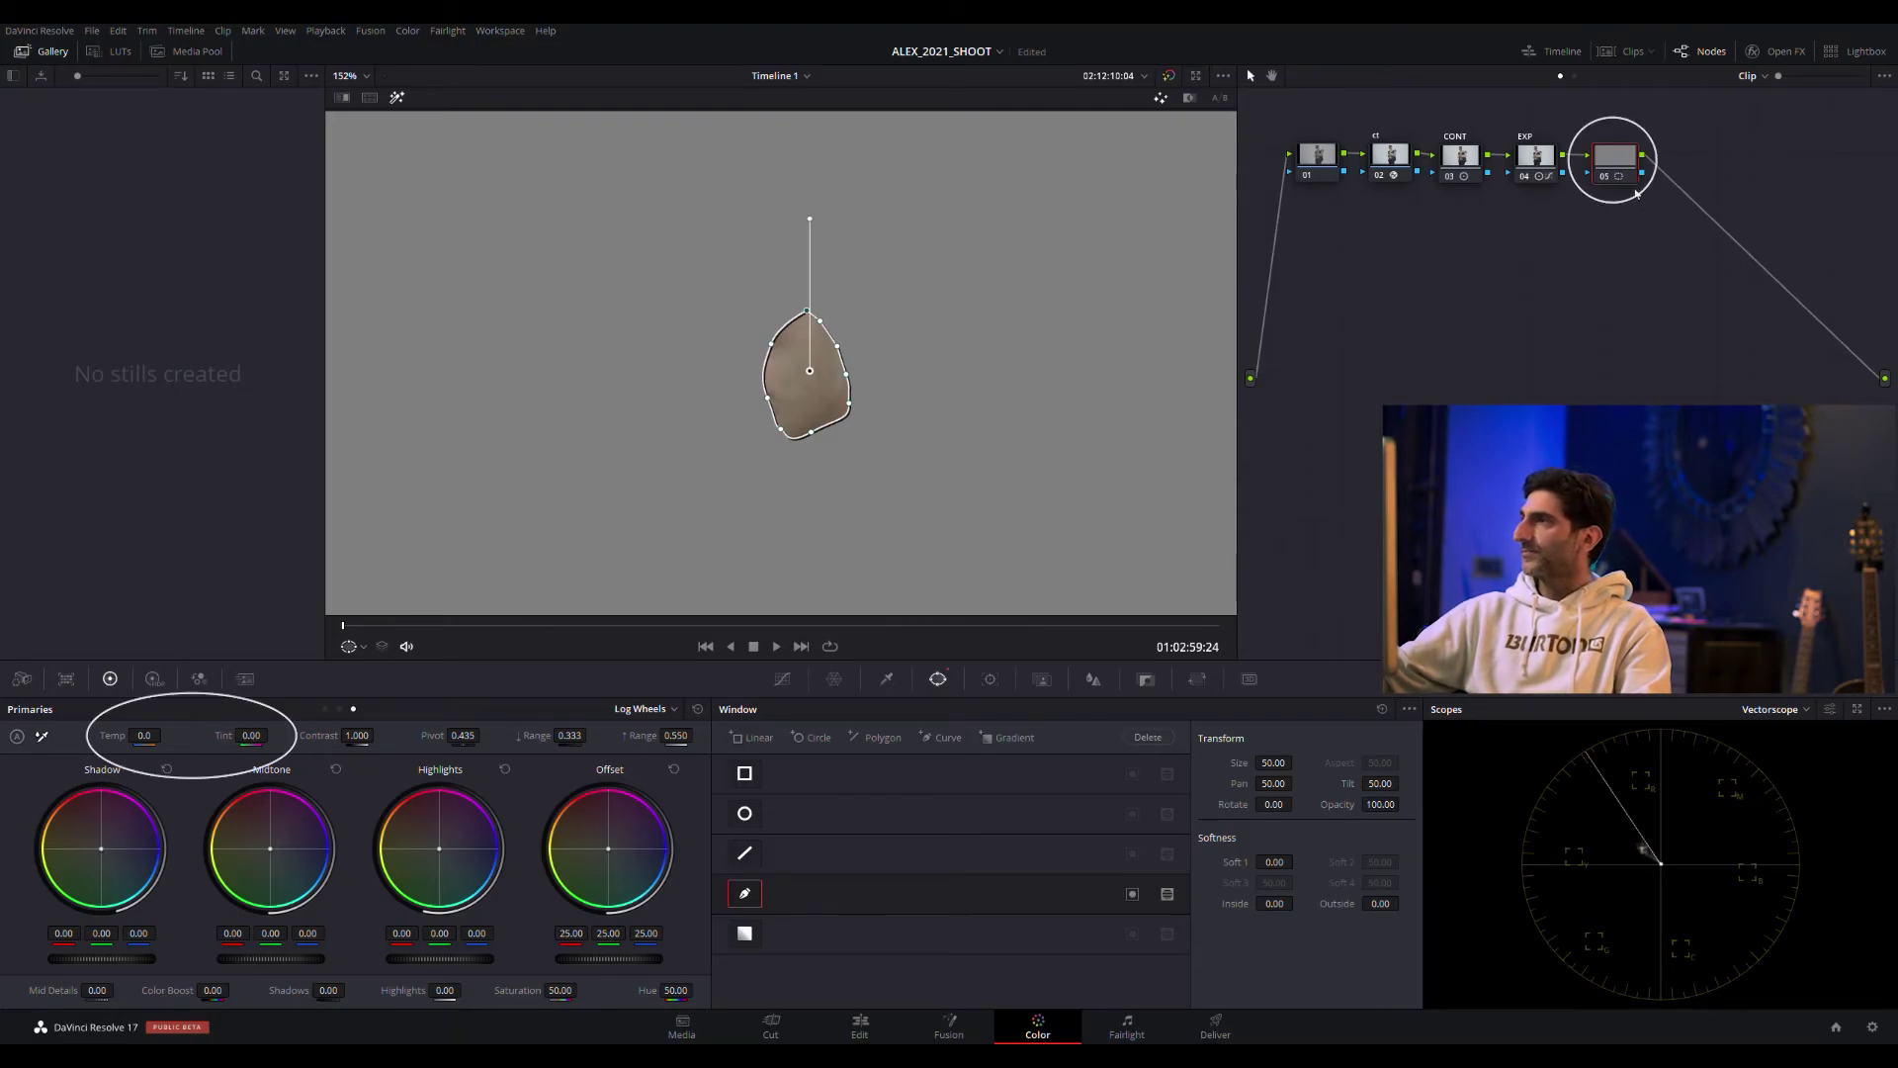
Label node 05 'T & T' and set Tint to 20.00 and Temp to -230.0.
type("T & ")
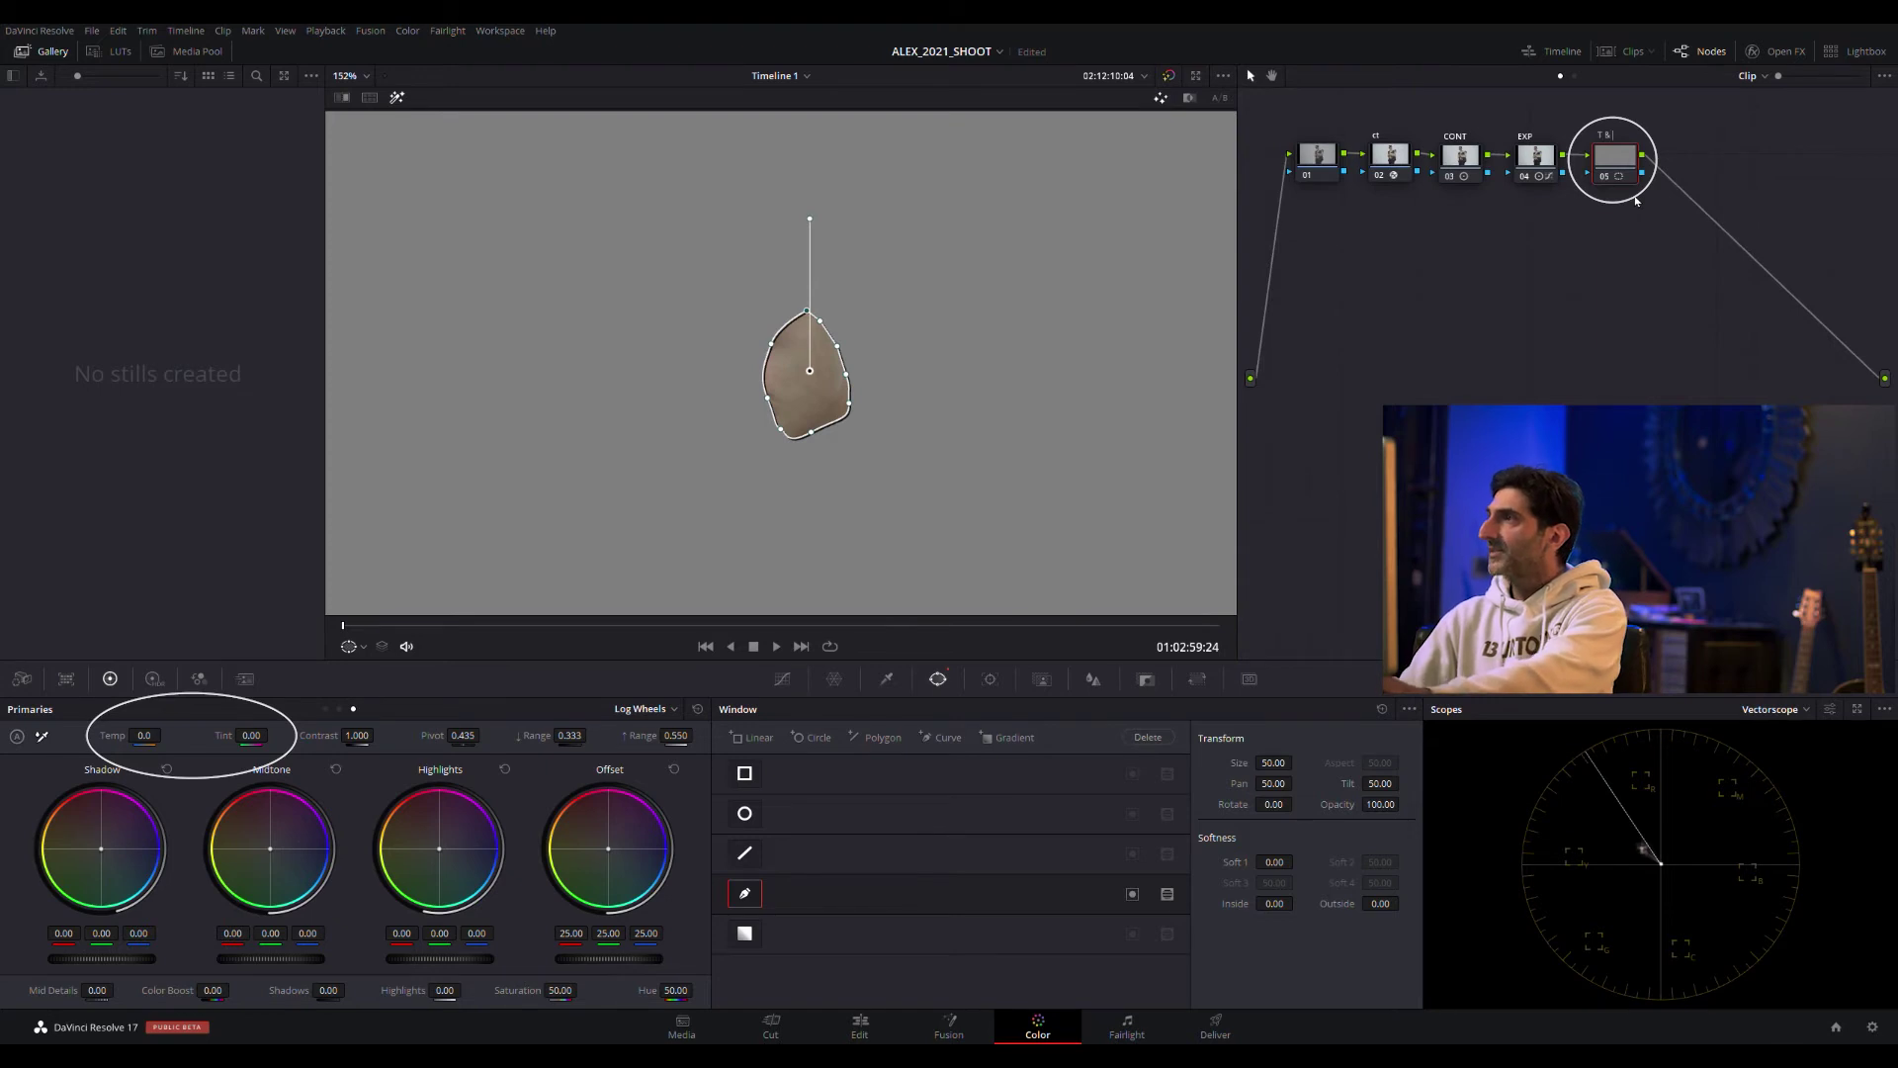
type("T")
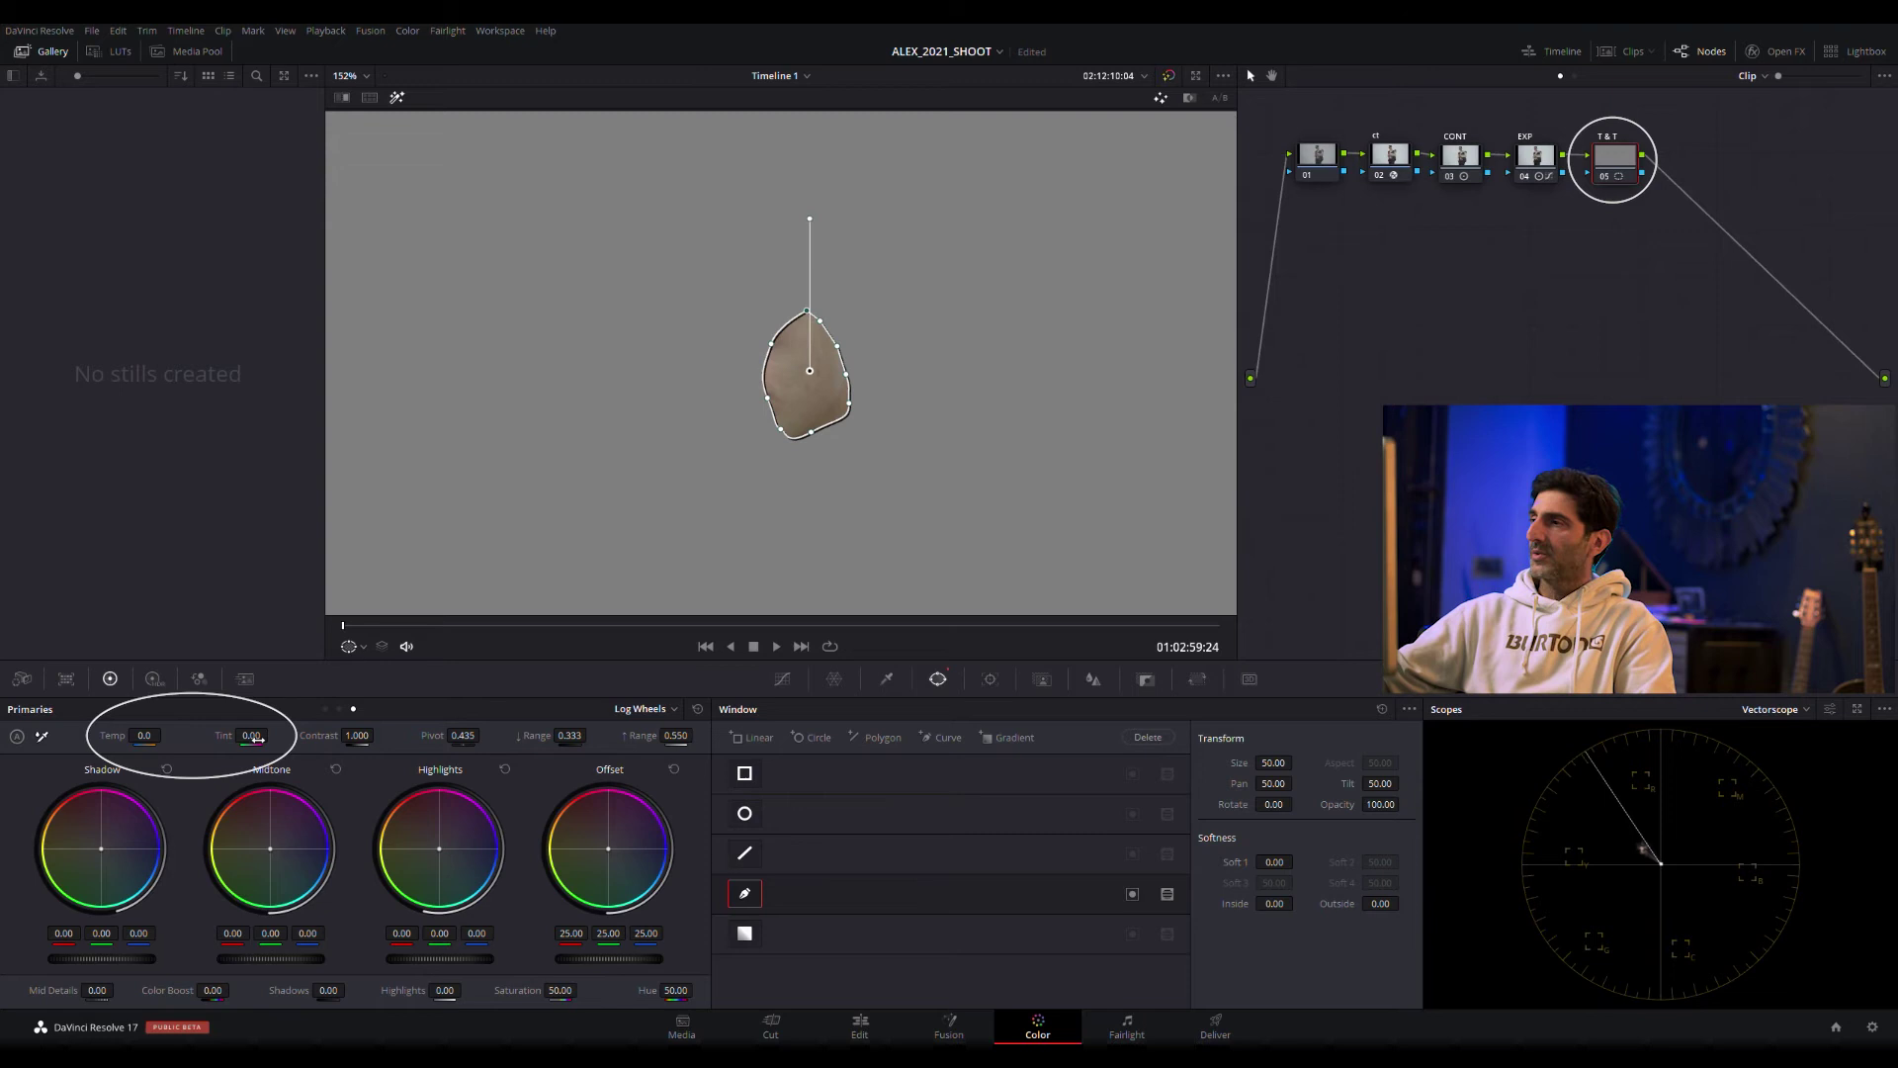
left_click_drag(252, 734, 272, 734)
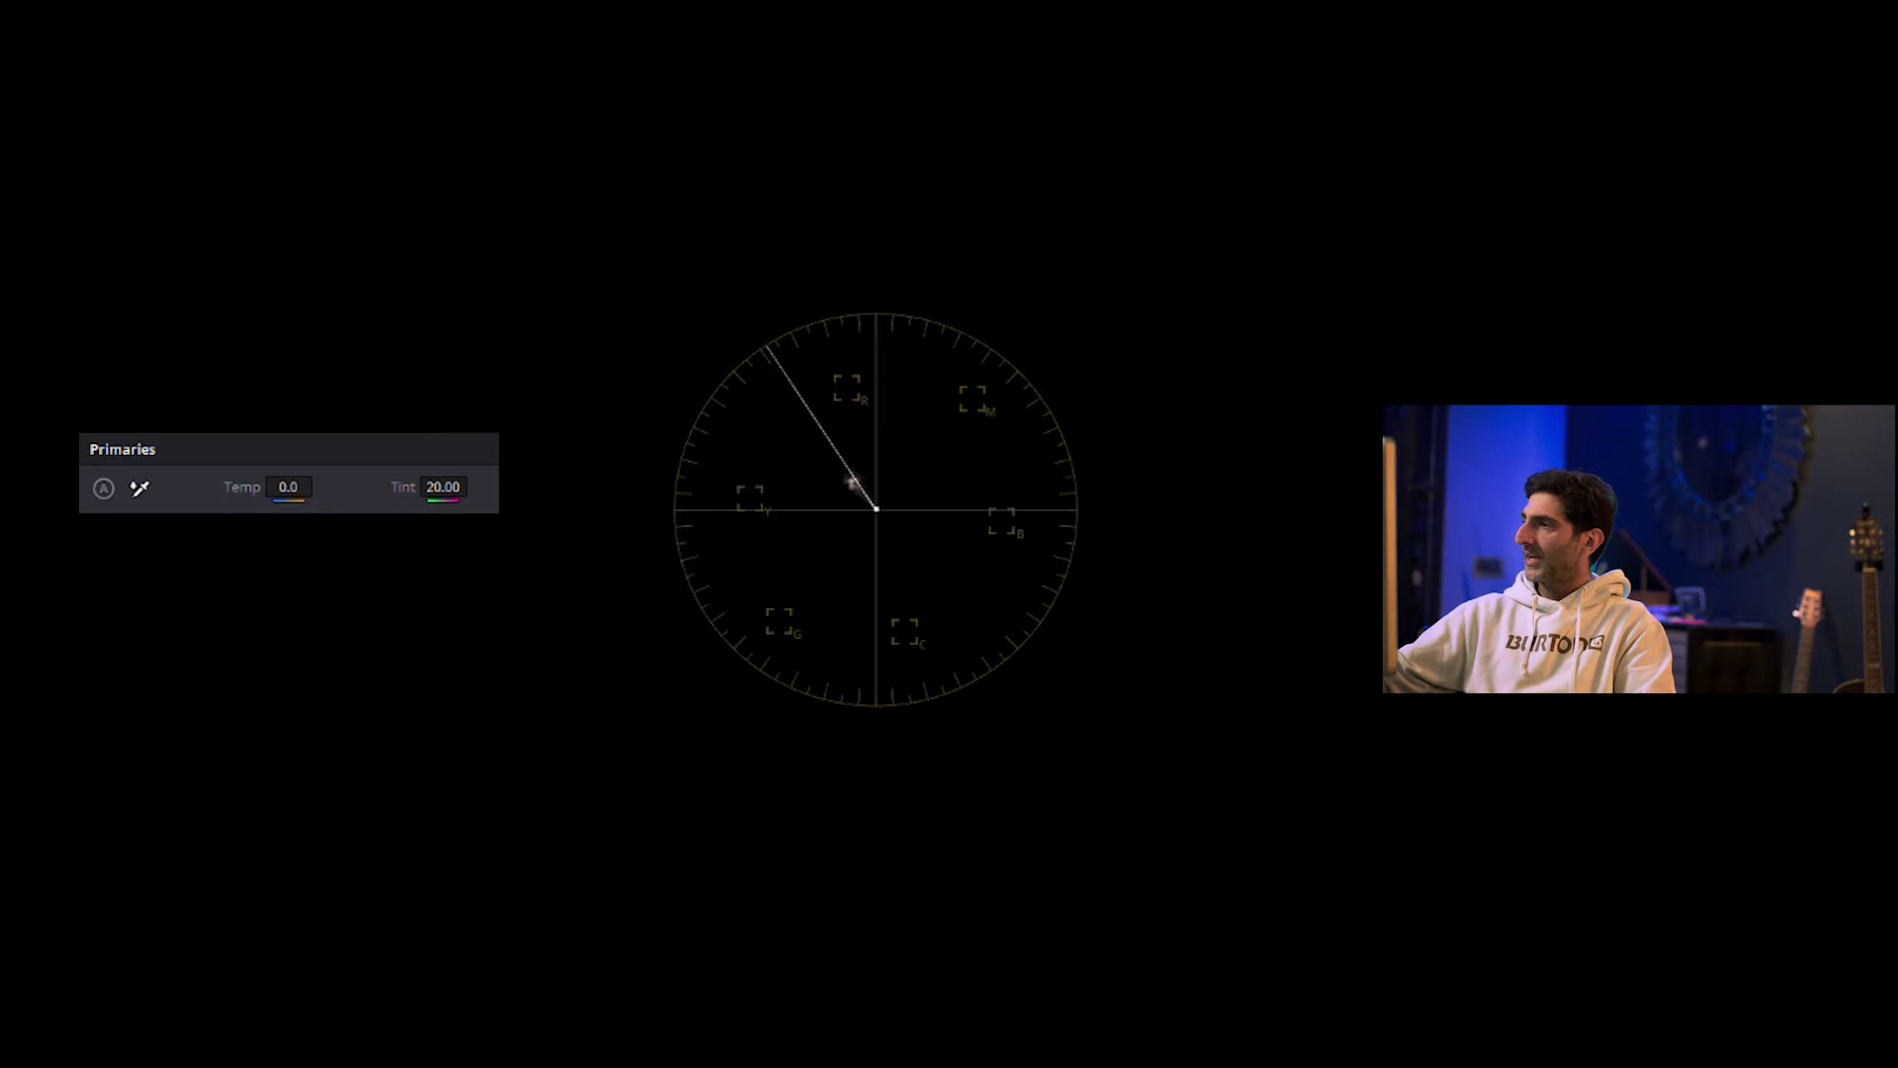
left_click_drag(288, 486, 257, 487)
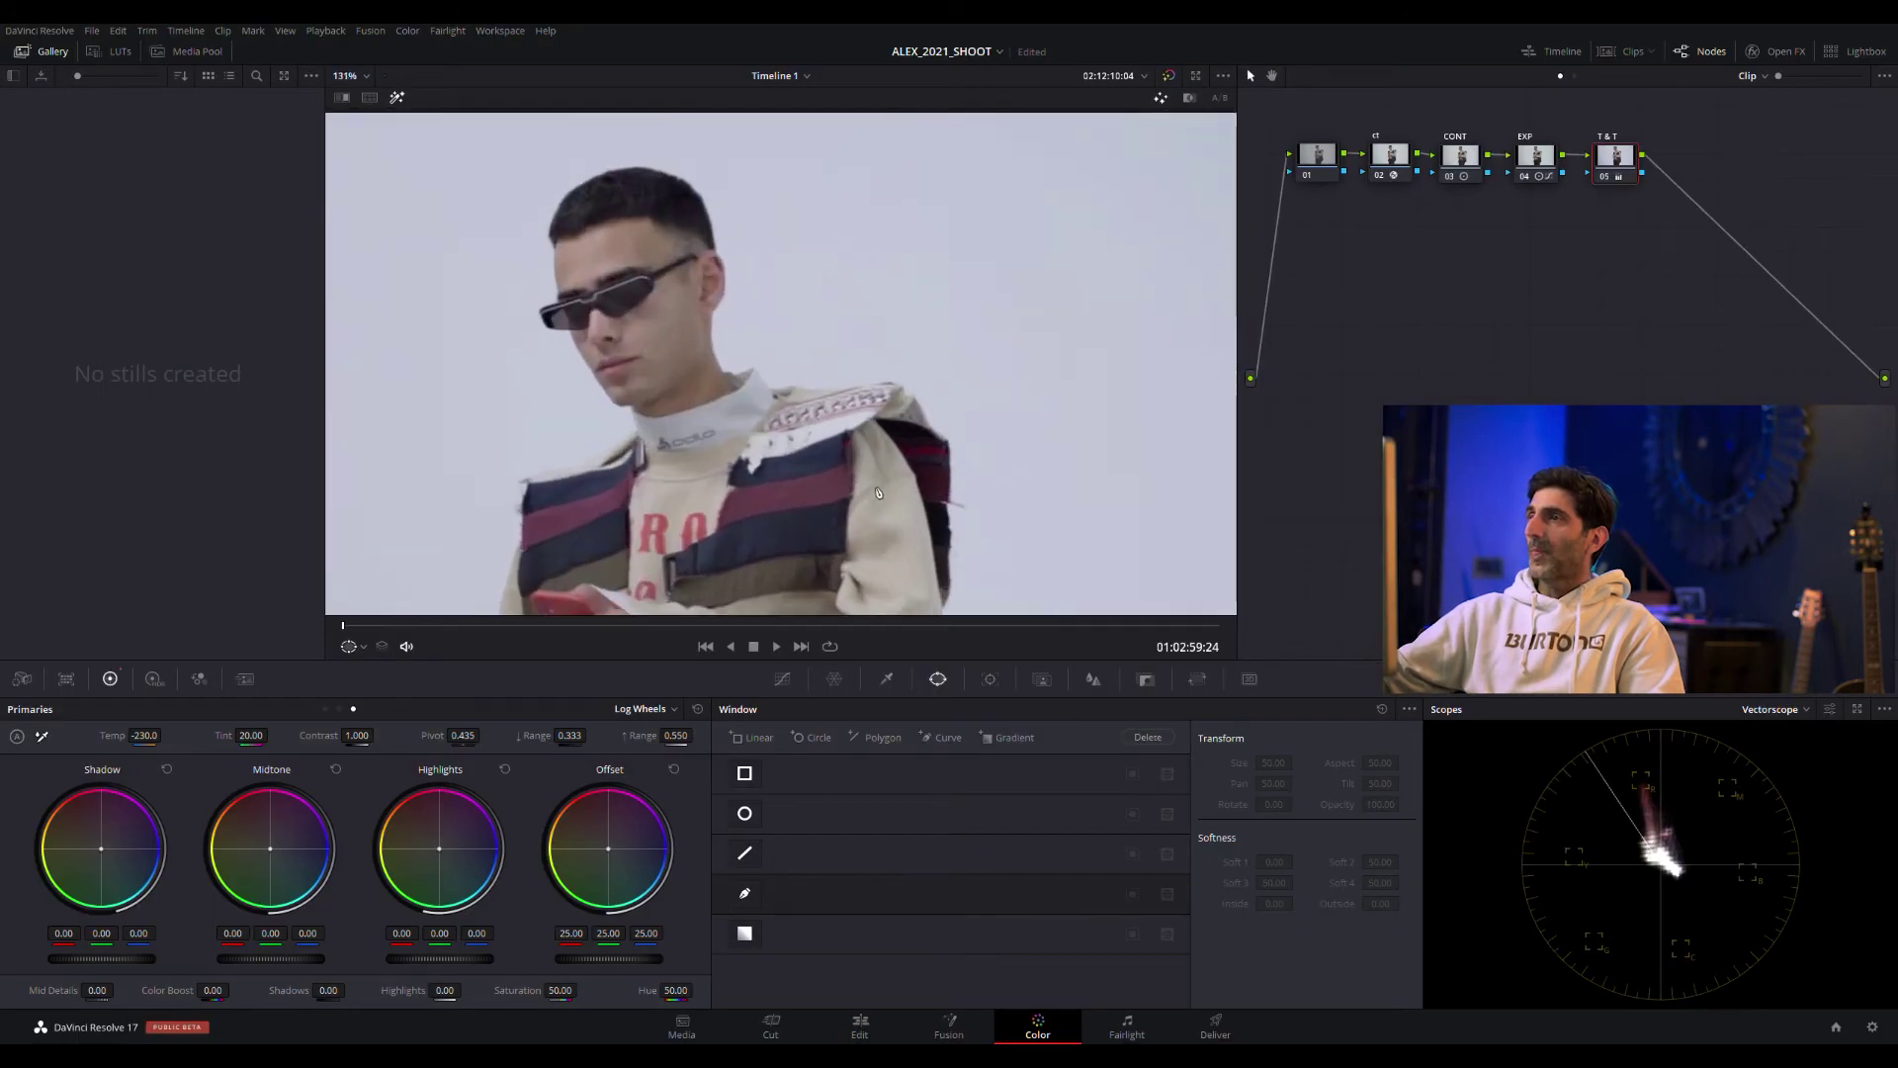
scroll(878, 492, "up", 2)
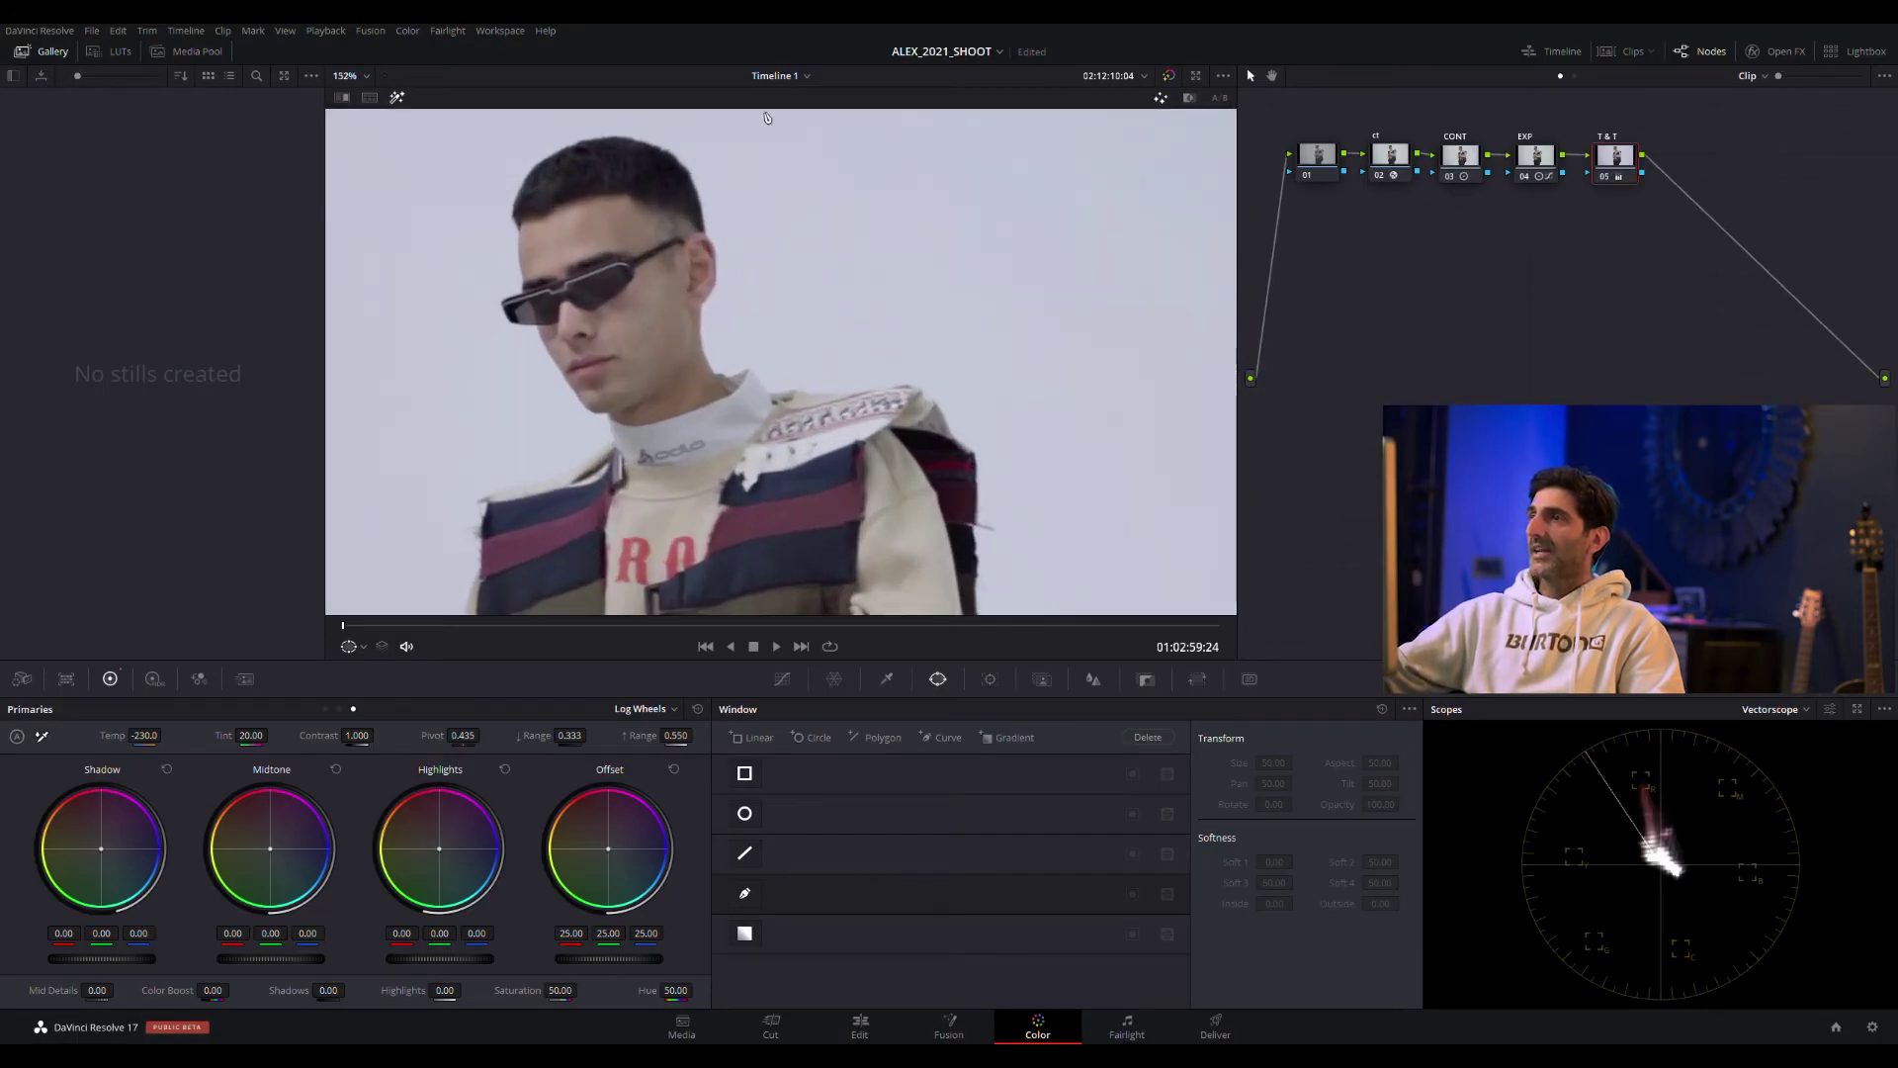
Set the viewer's onscreen control overlay to Annotations.
scroll(744, 304, "down", 1)
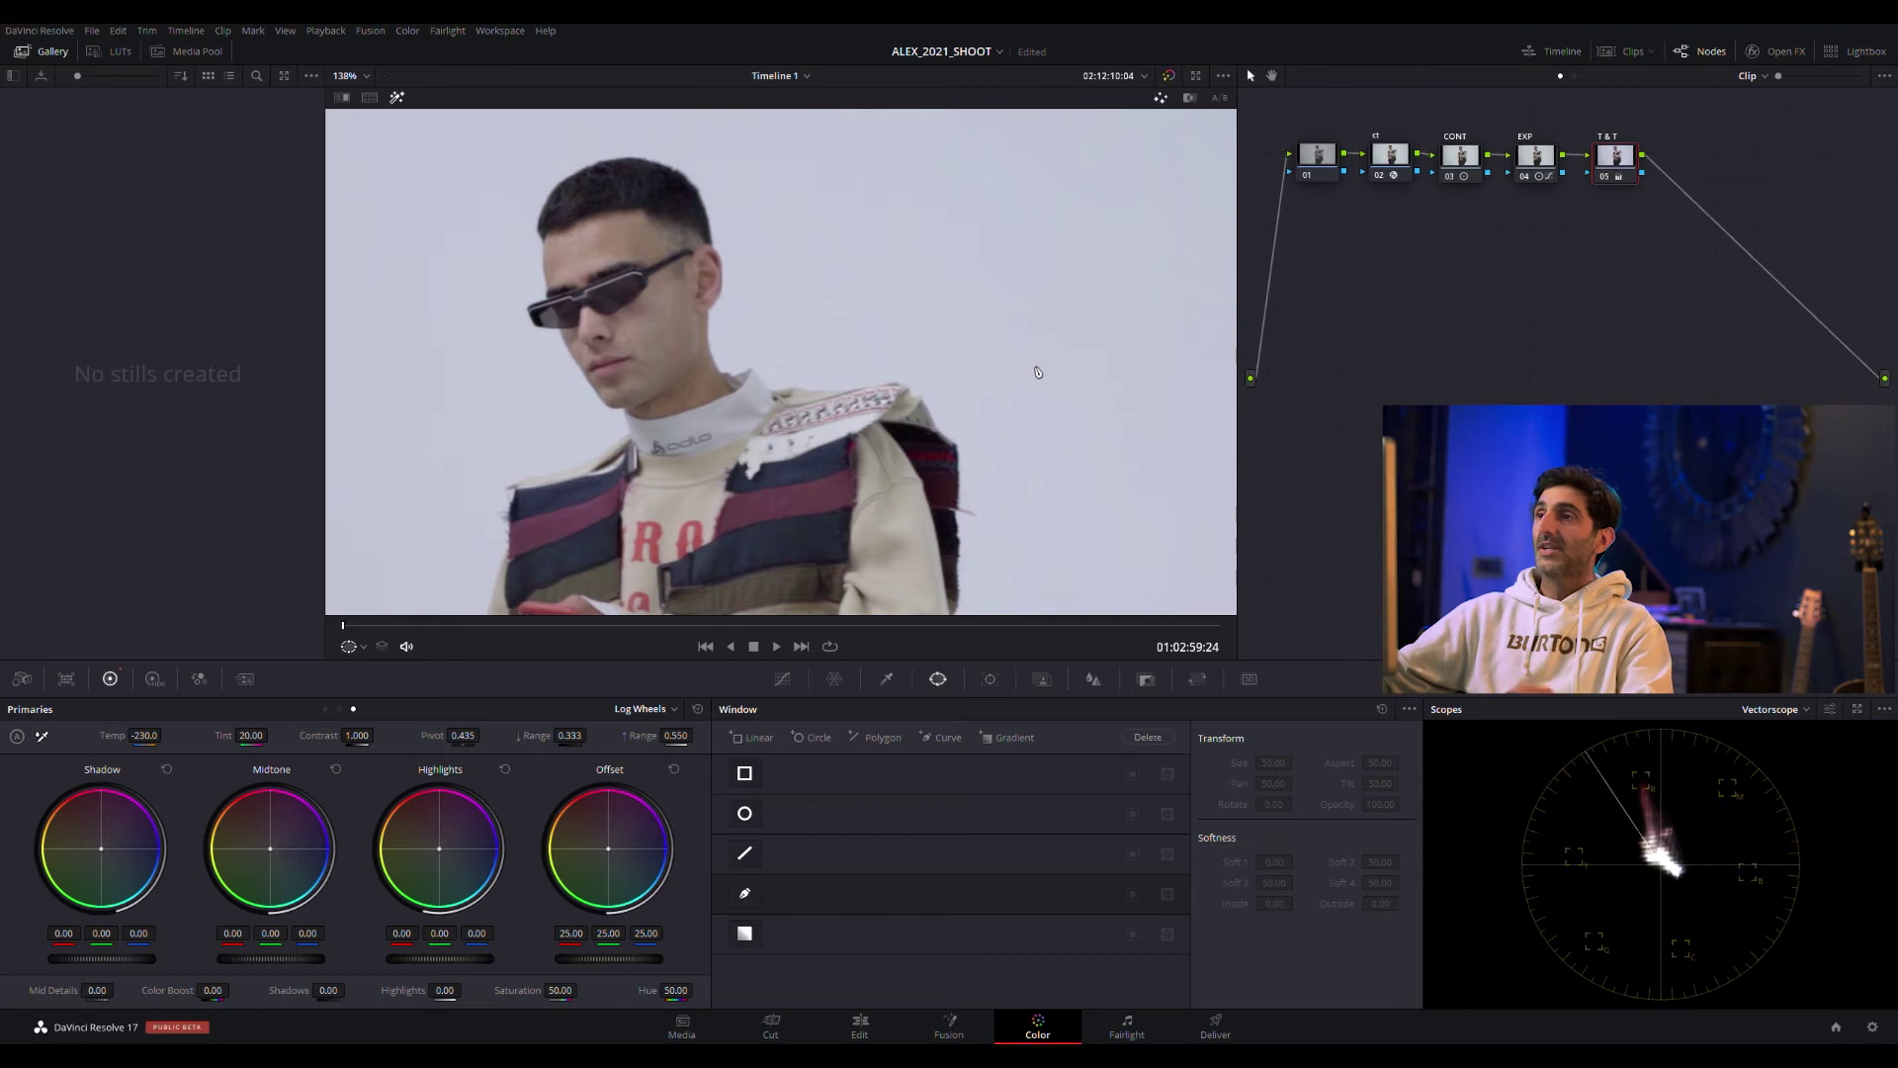
scroll(1036, 374, "up", 1)
scroll(1025, 508, "down", 1)
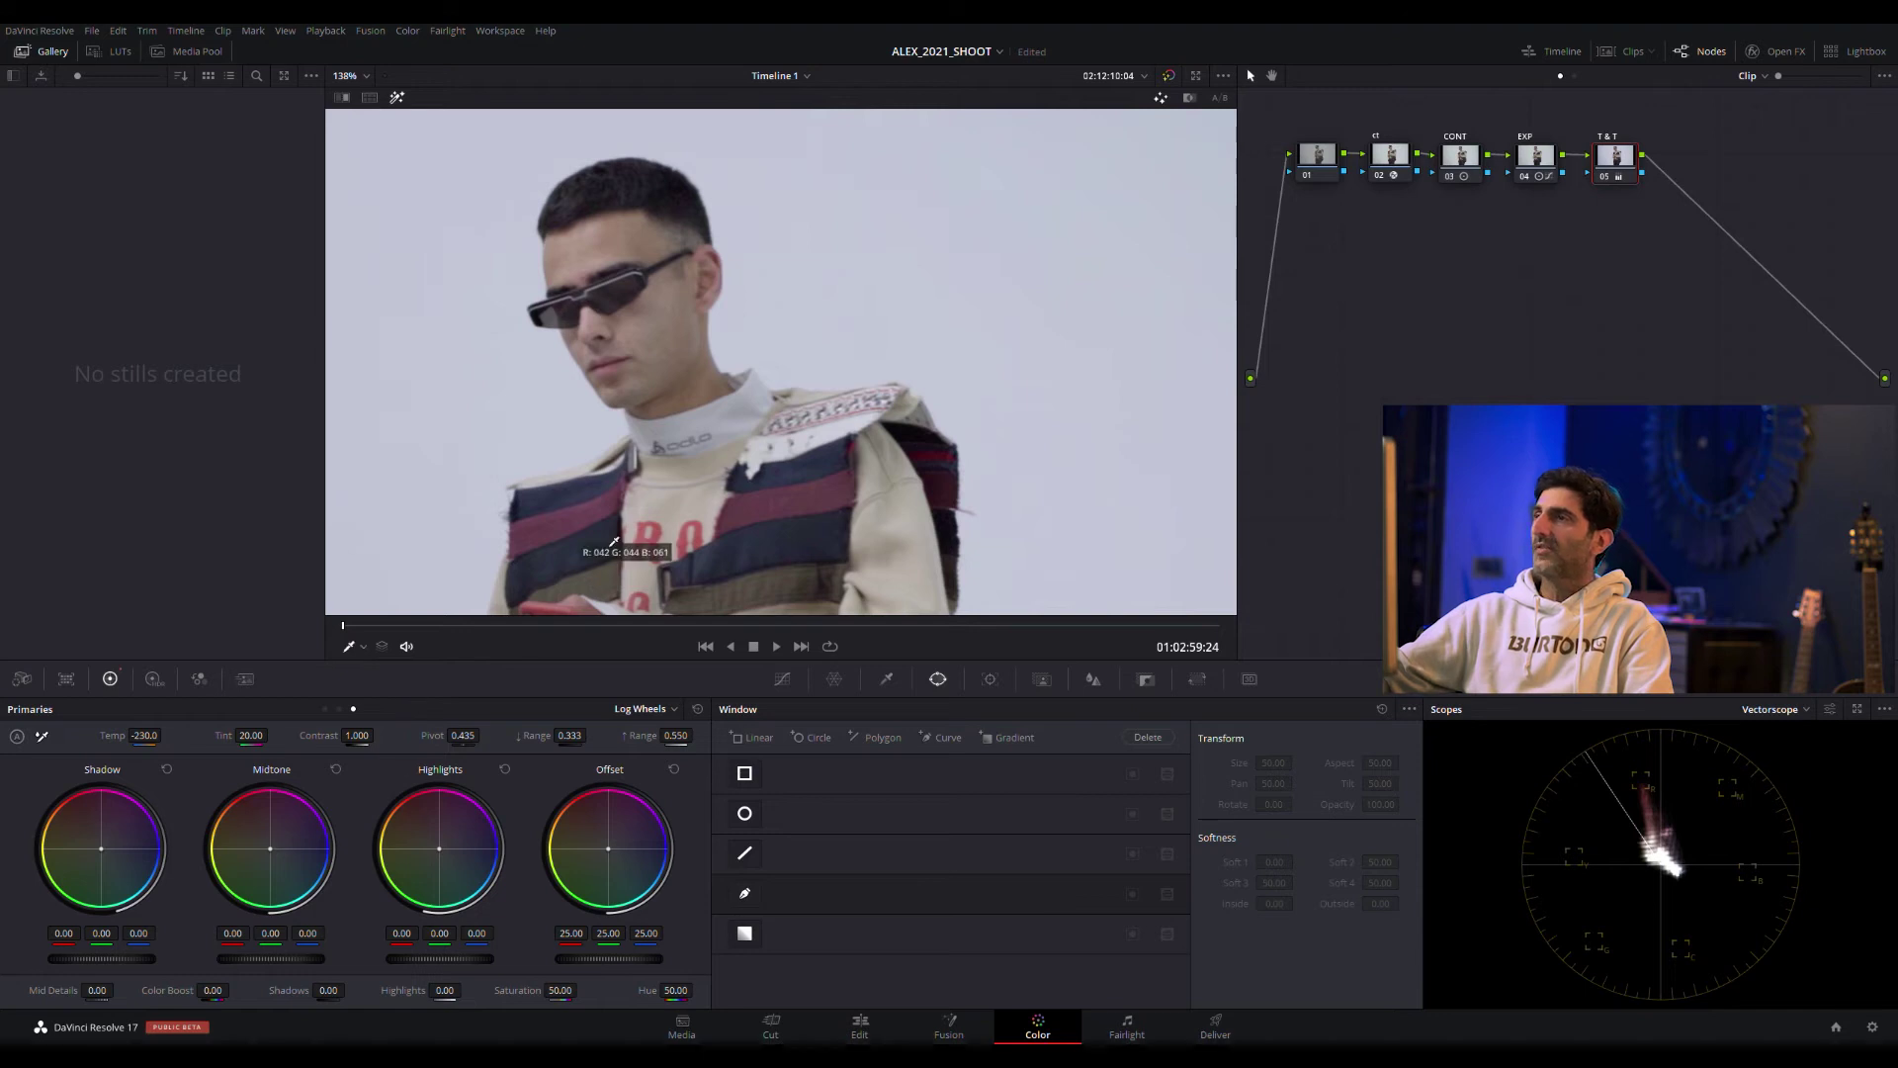
left_click(348, 645)
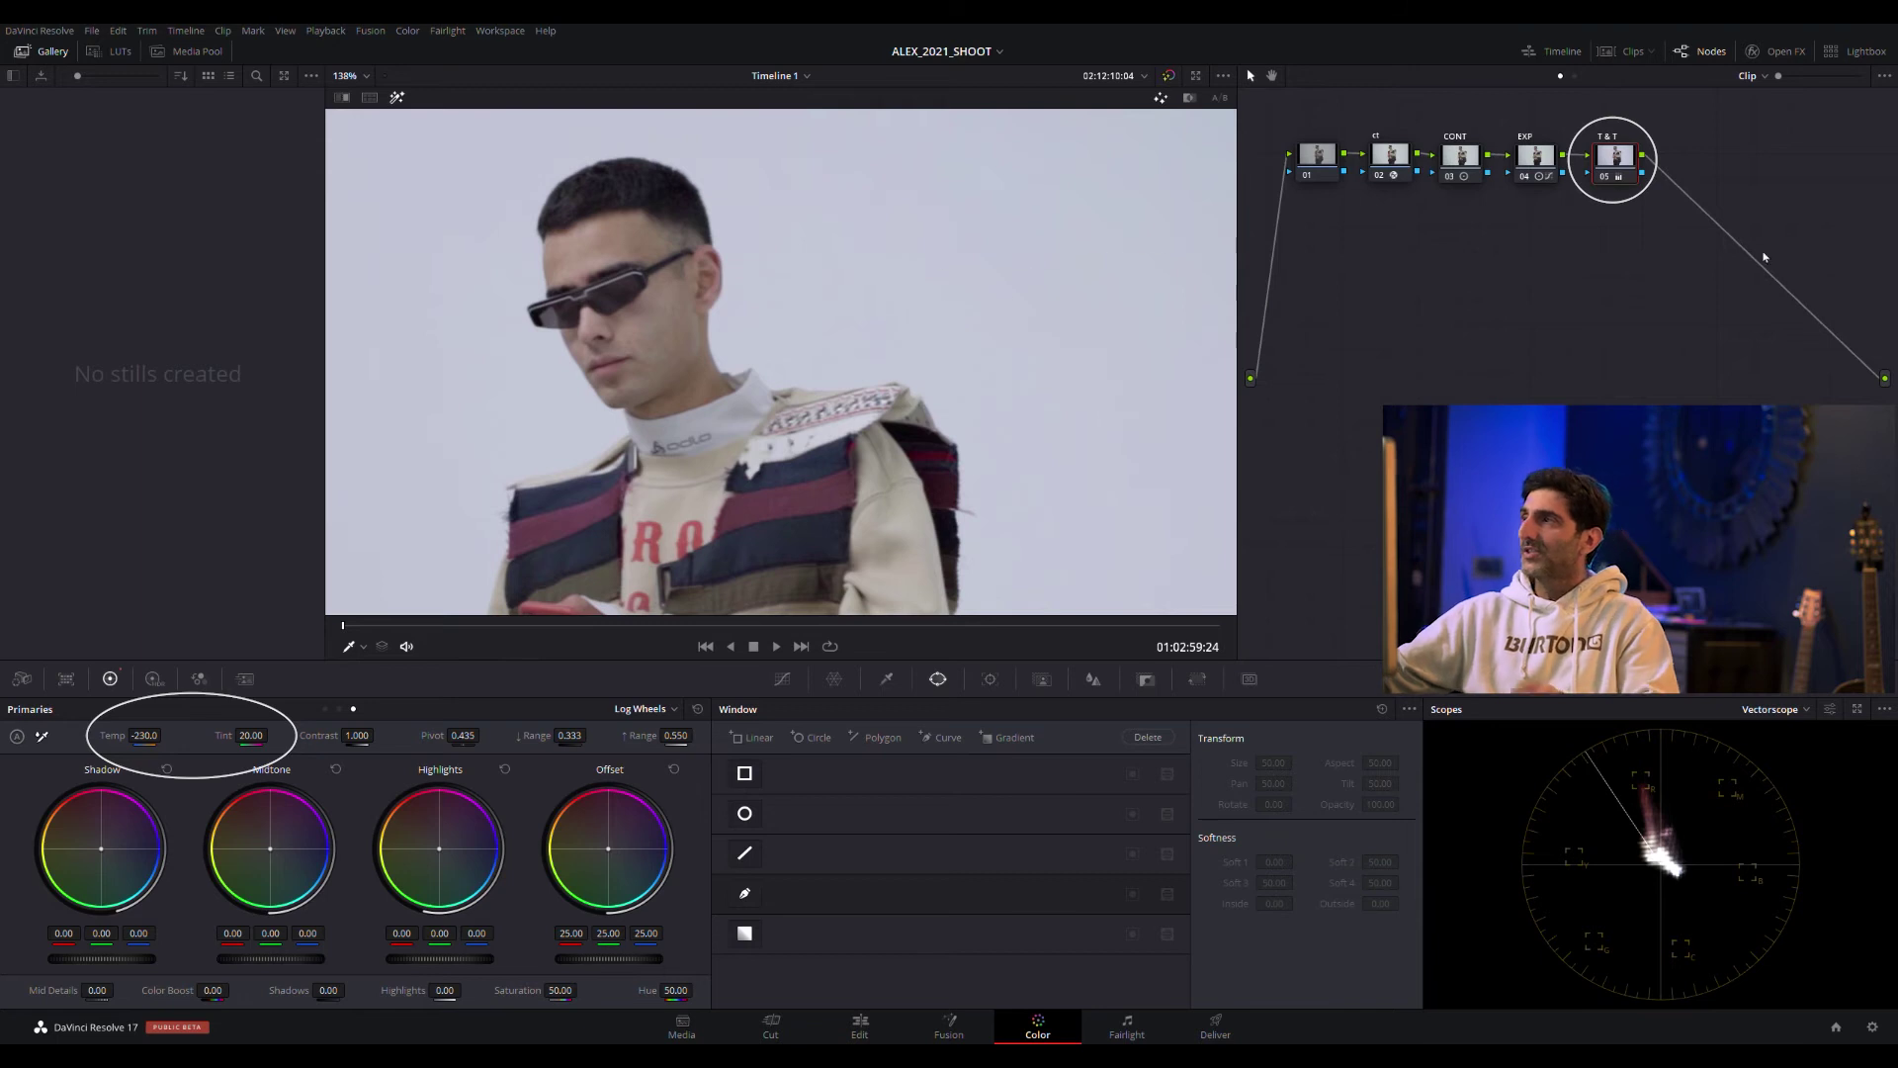
Move T & T below the chain, delete its links, and insert a new node between 04 and 06.
key("alt+s")
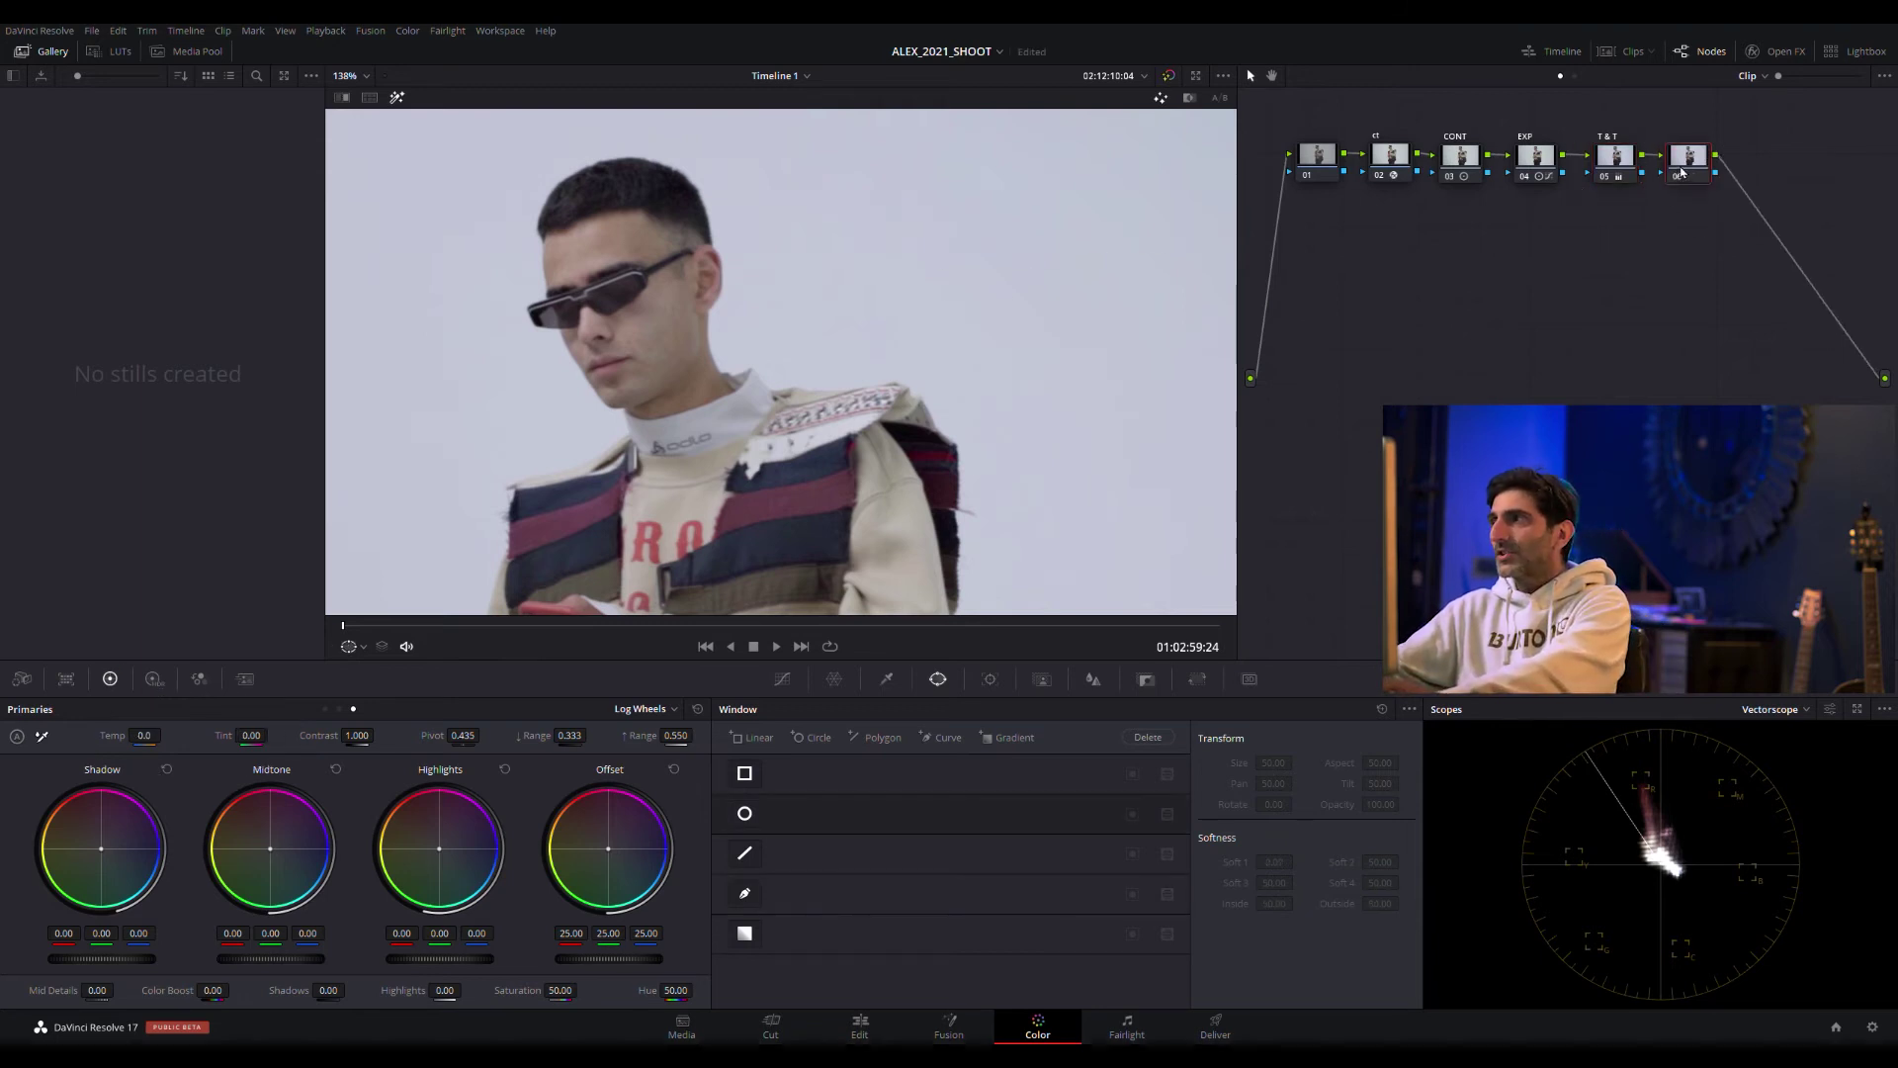
left_click_drag(1624, 165, 1623, 281)
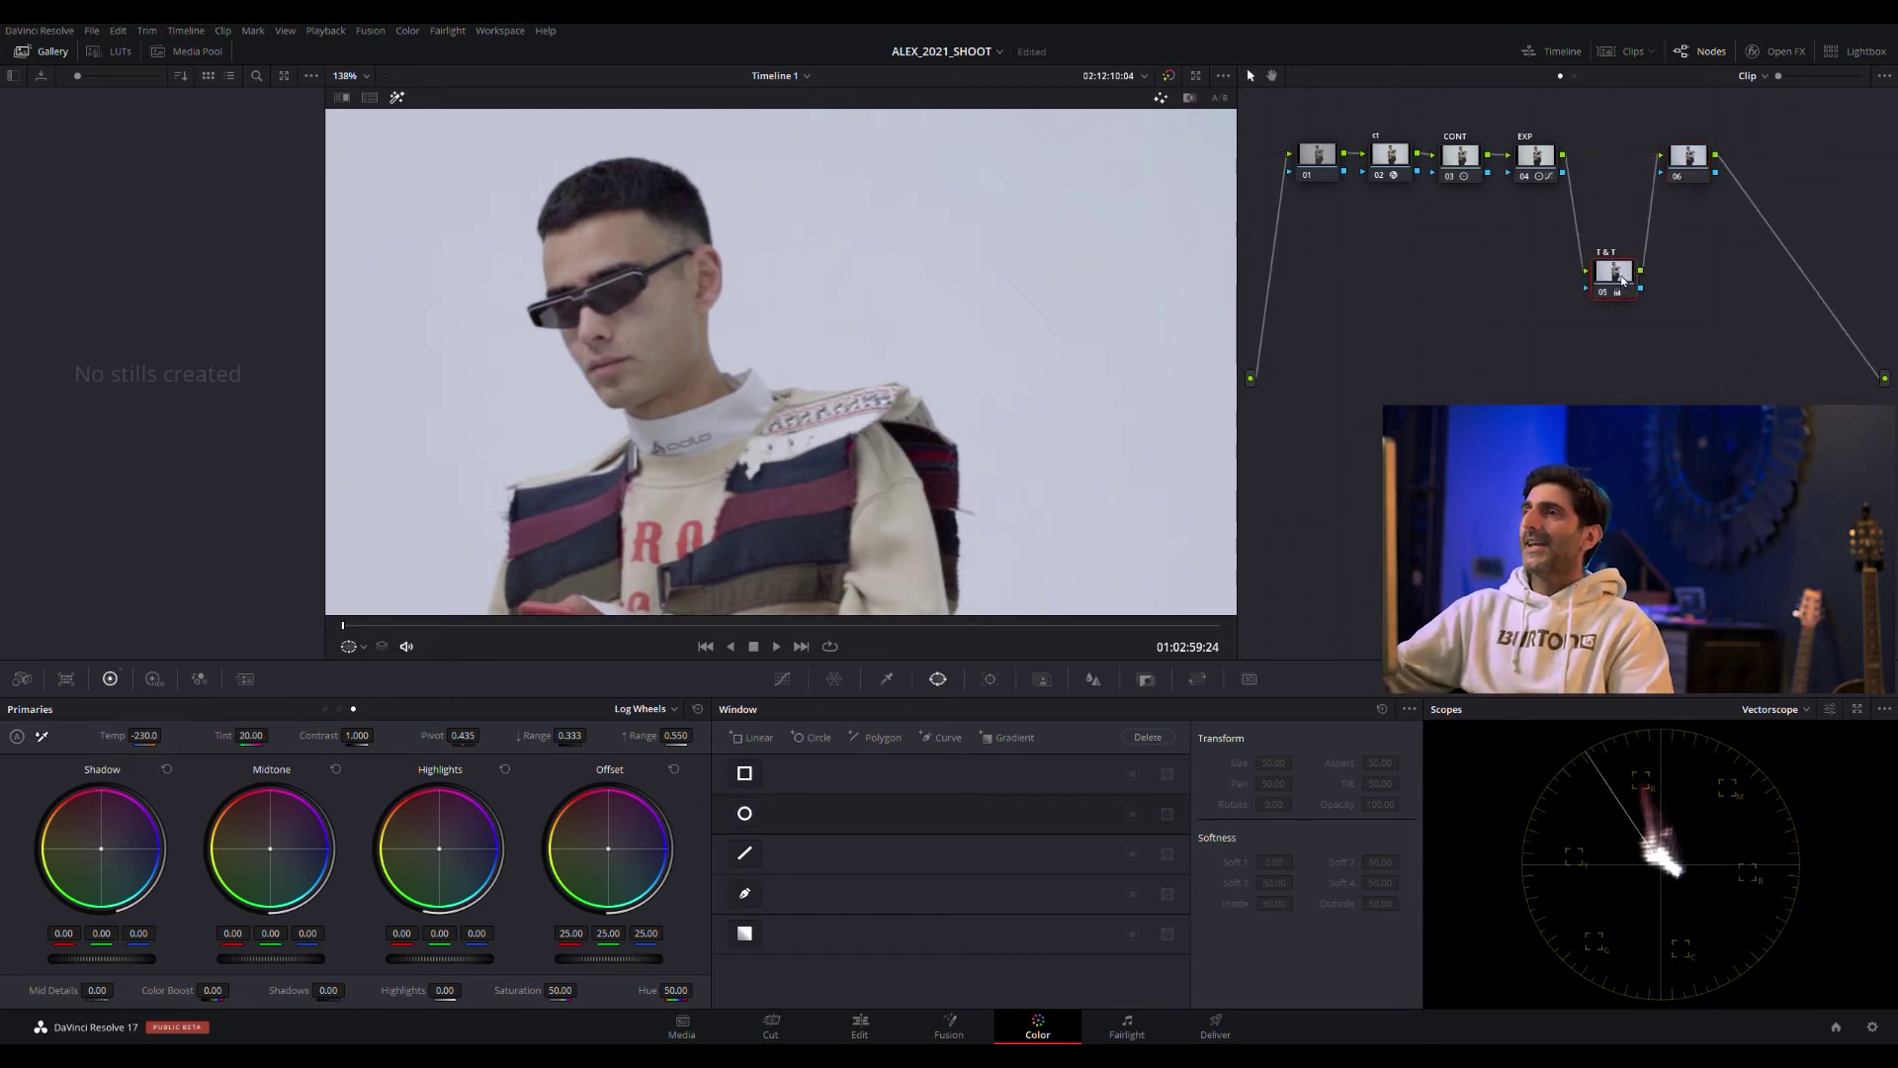
left_click(1576, 229)
key("Delete")
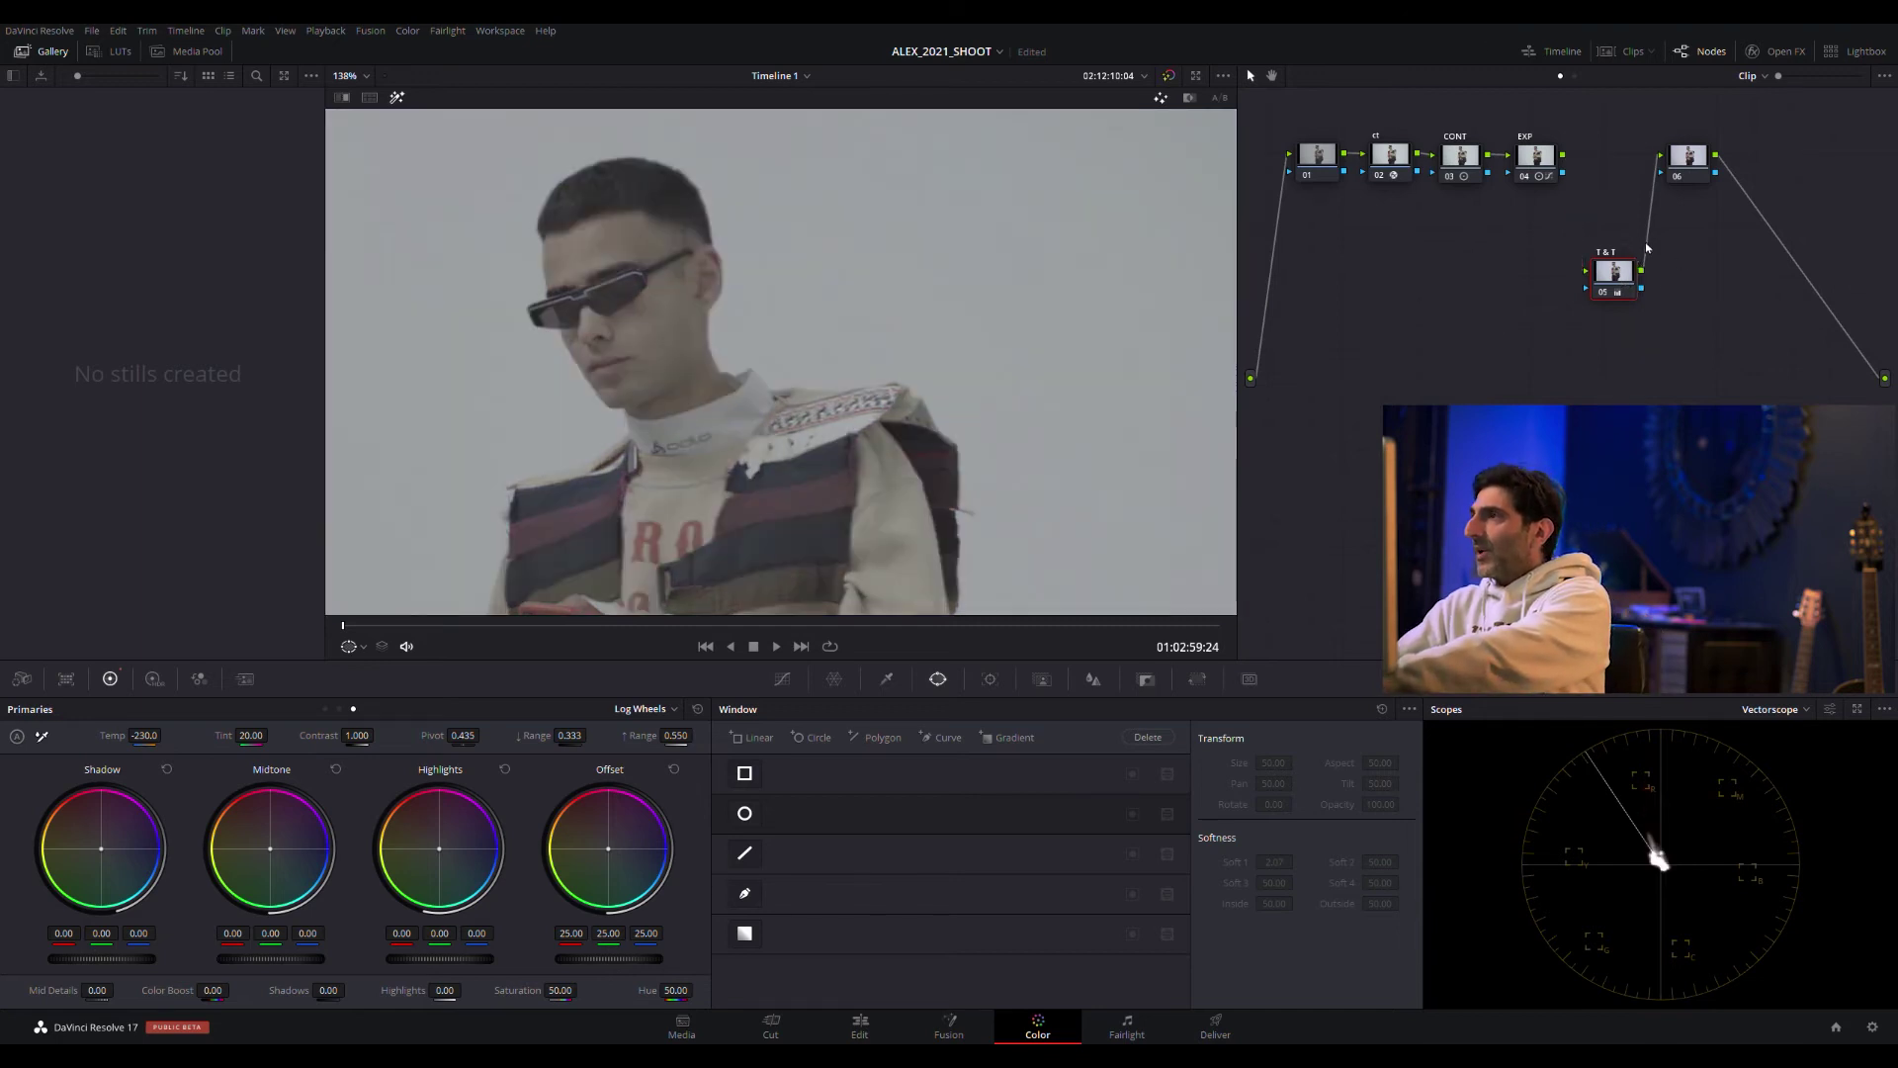
key("Delete")
key("alt+s")
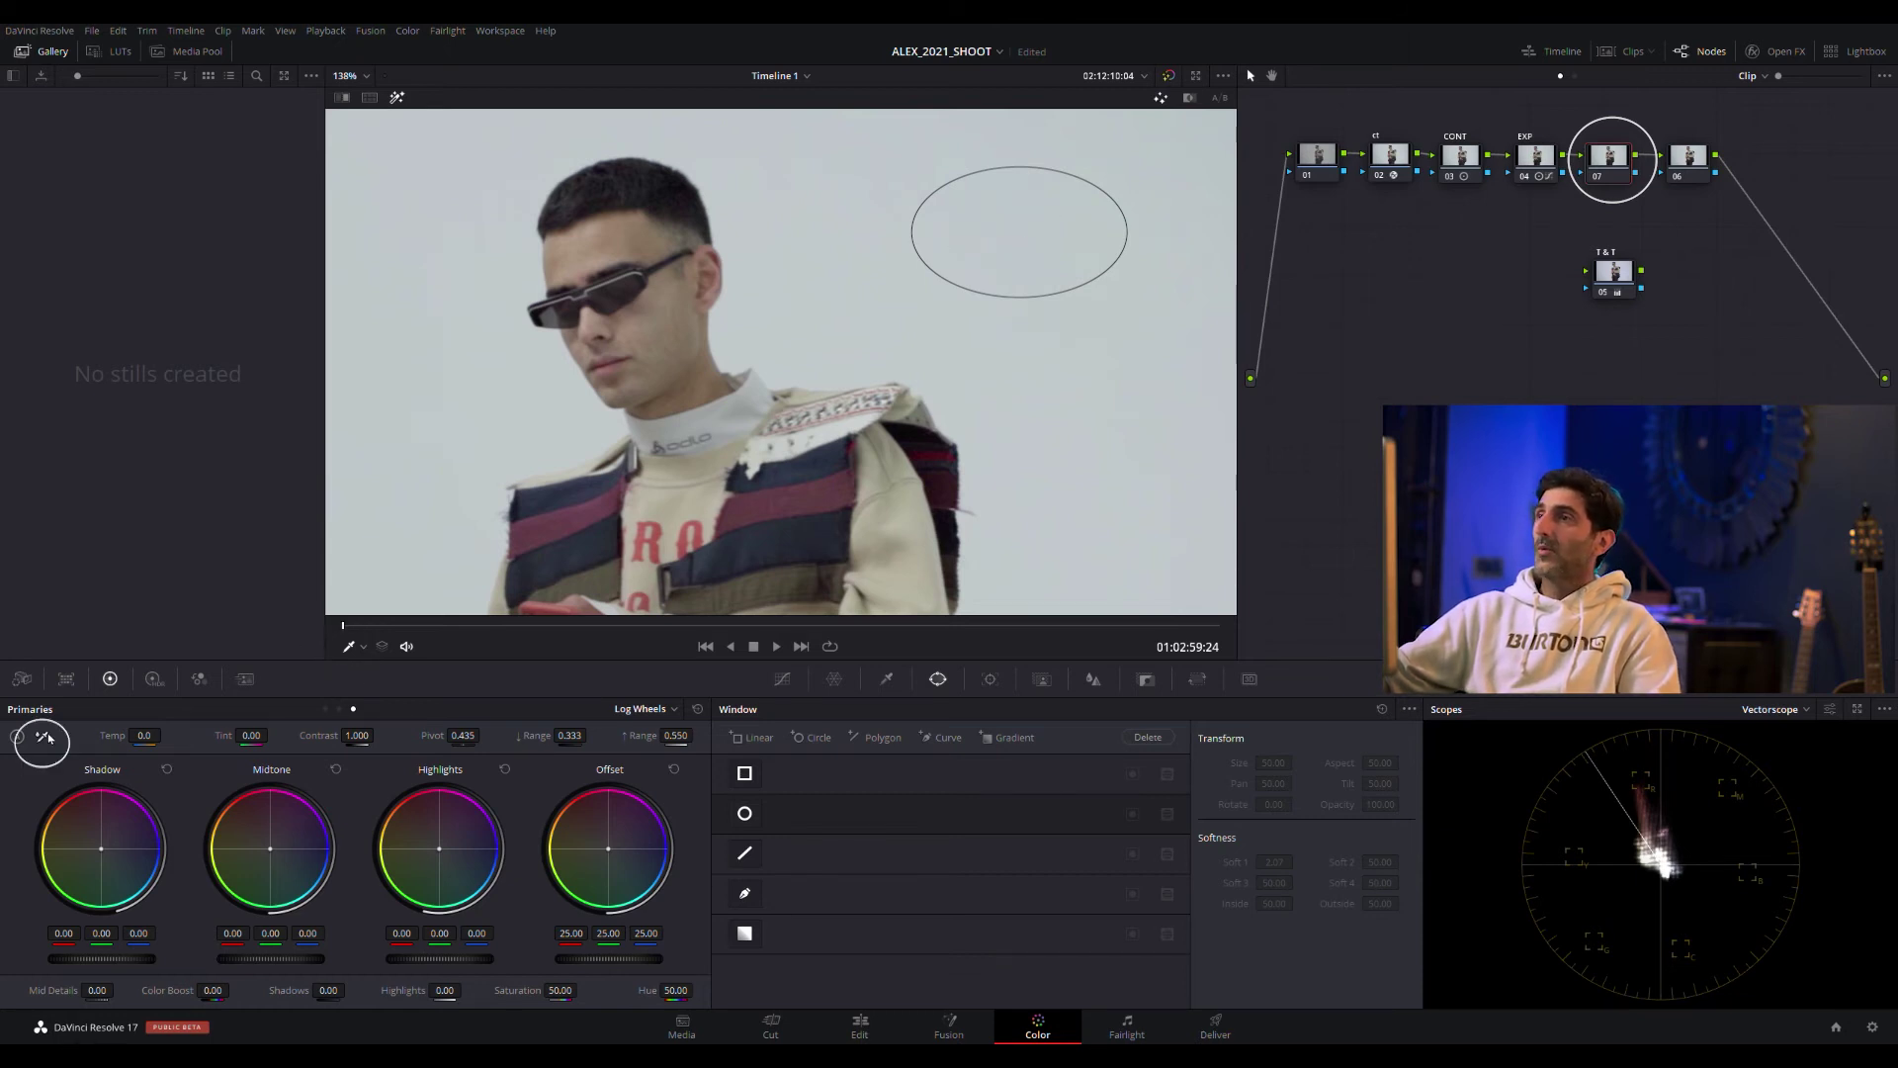
Sample the wall for white balance, then reset Temp and Tint back to 0.
left_click(920, 225)
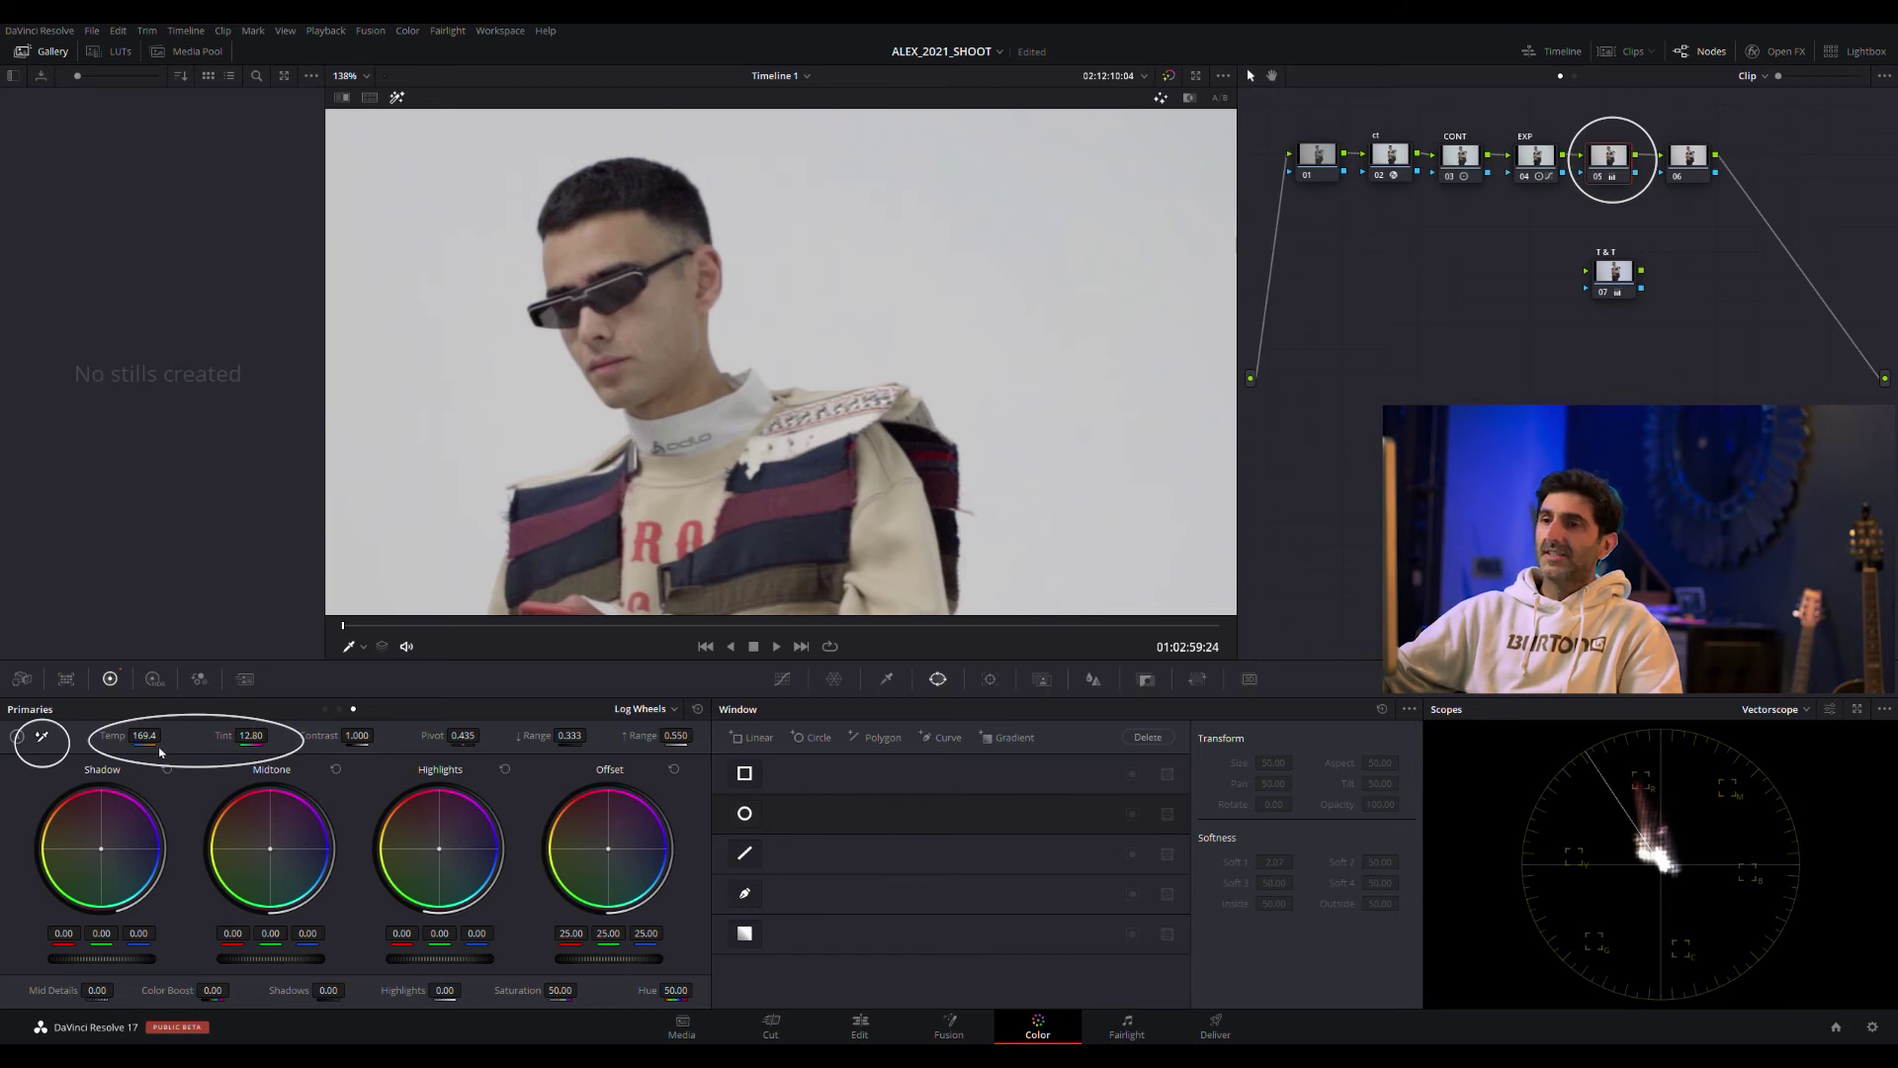
left_click(697, 710)
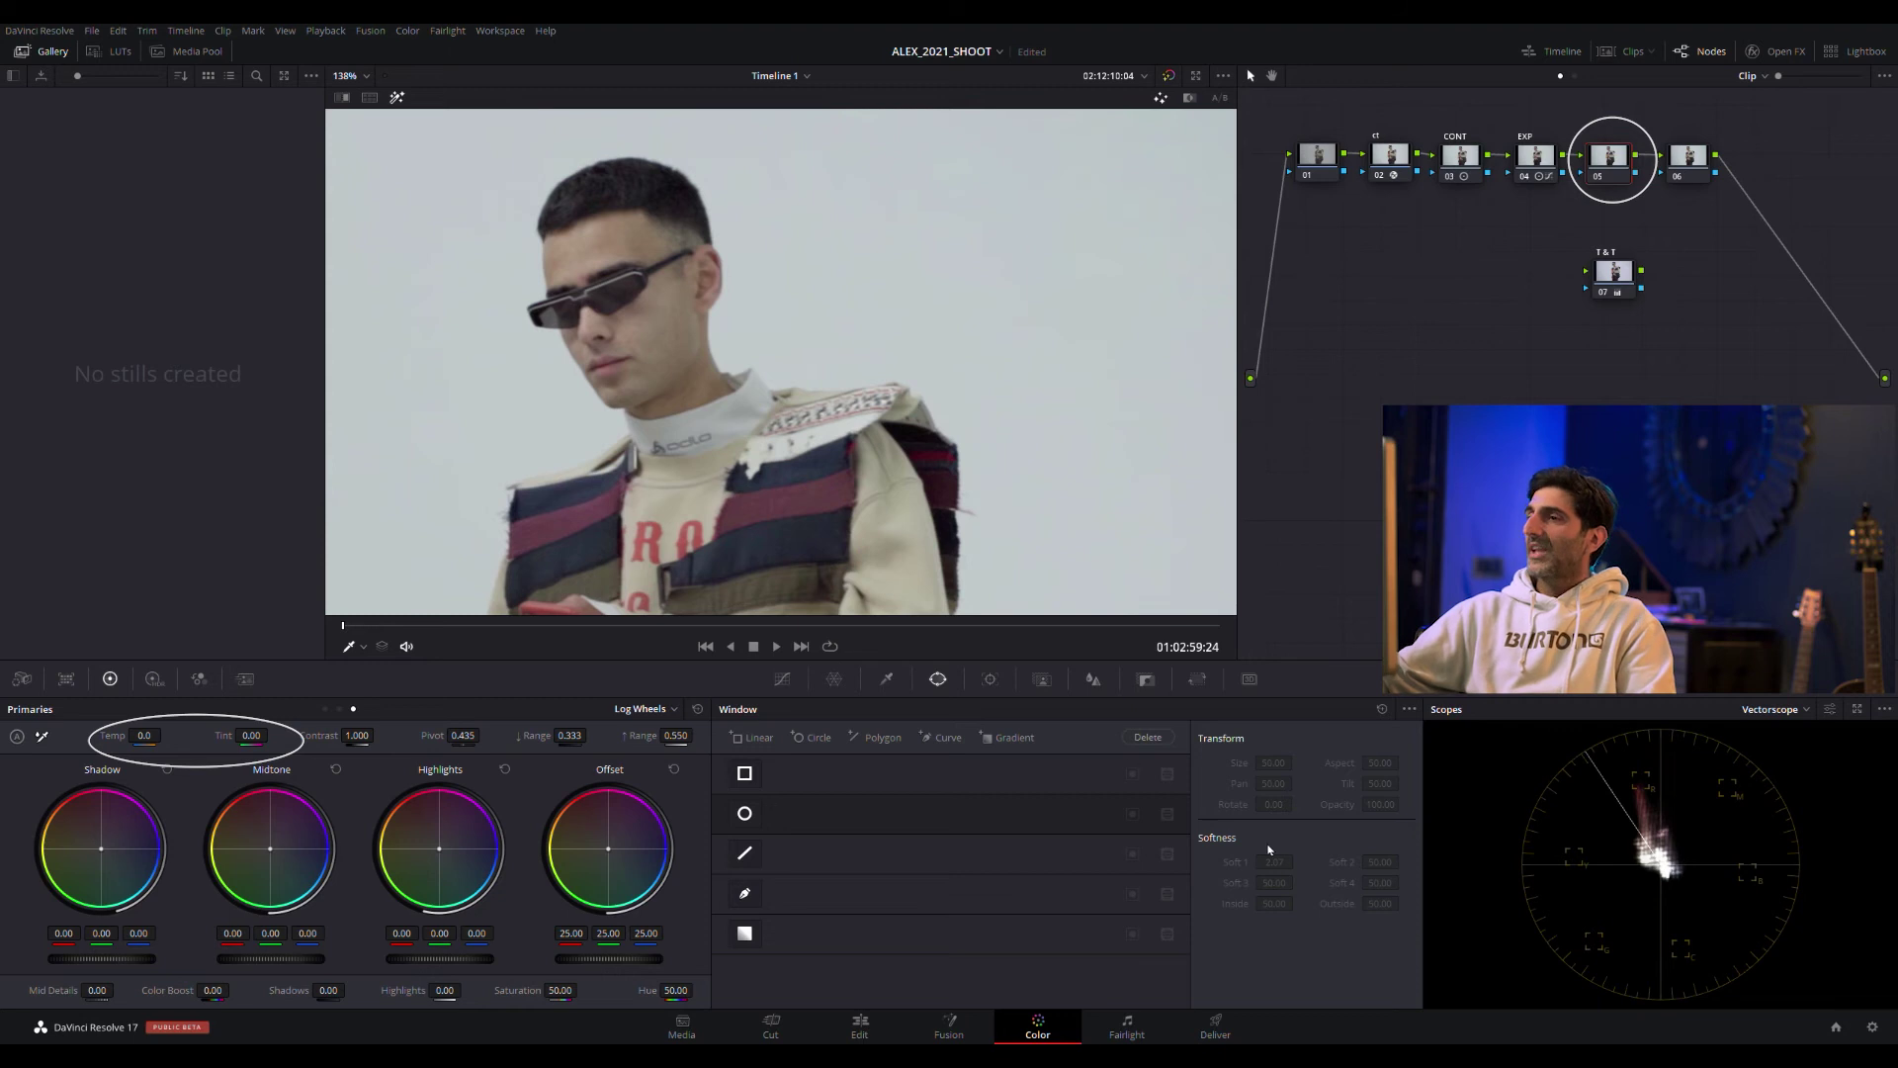
Draw a closed Curve window around the cheek from below the sunglasses to the jaw.
left_click(745, 894)
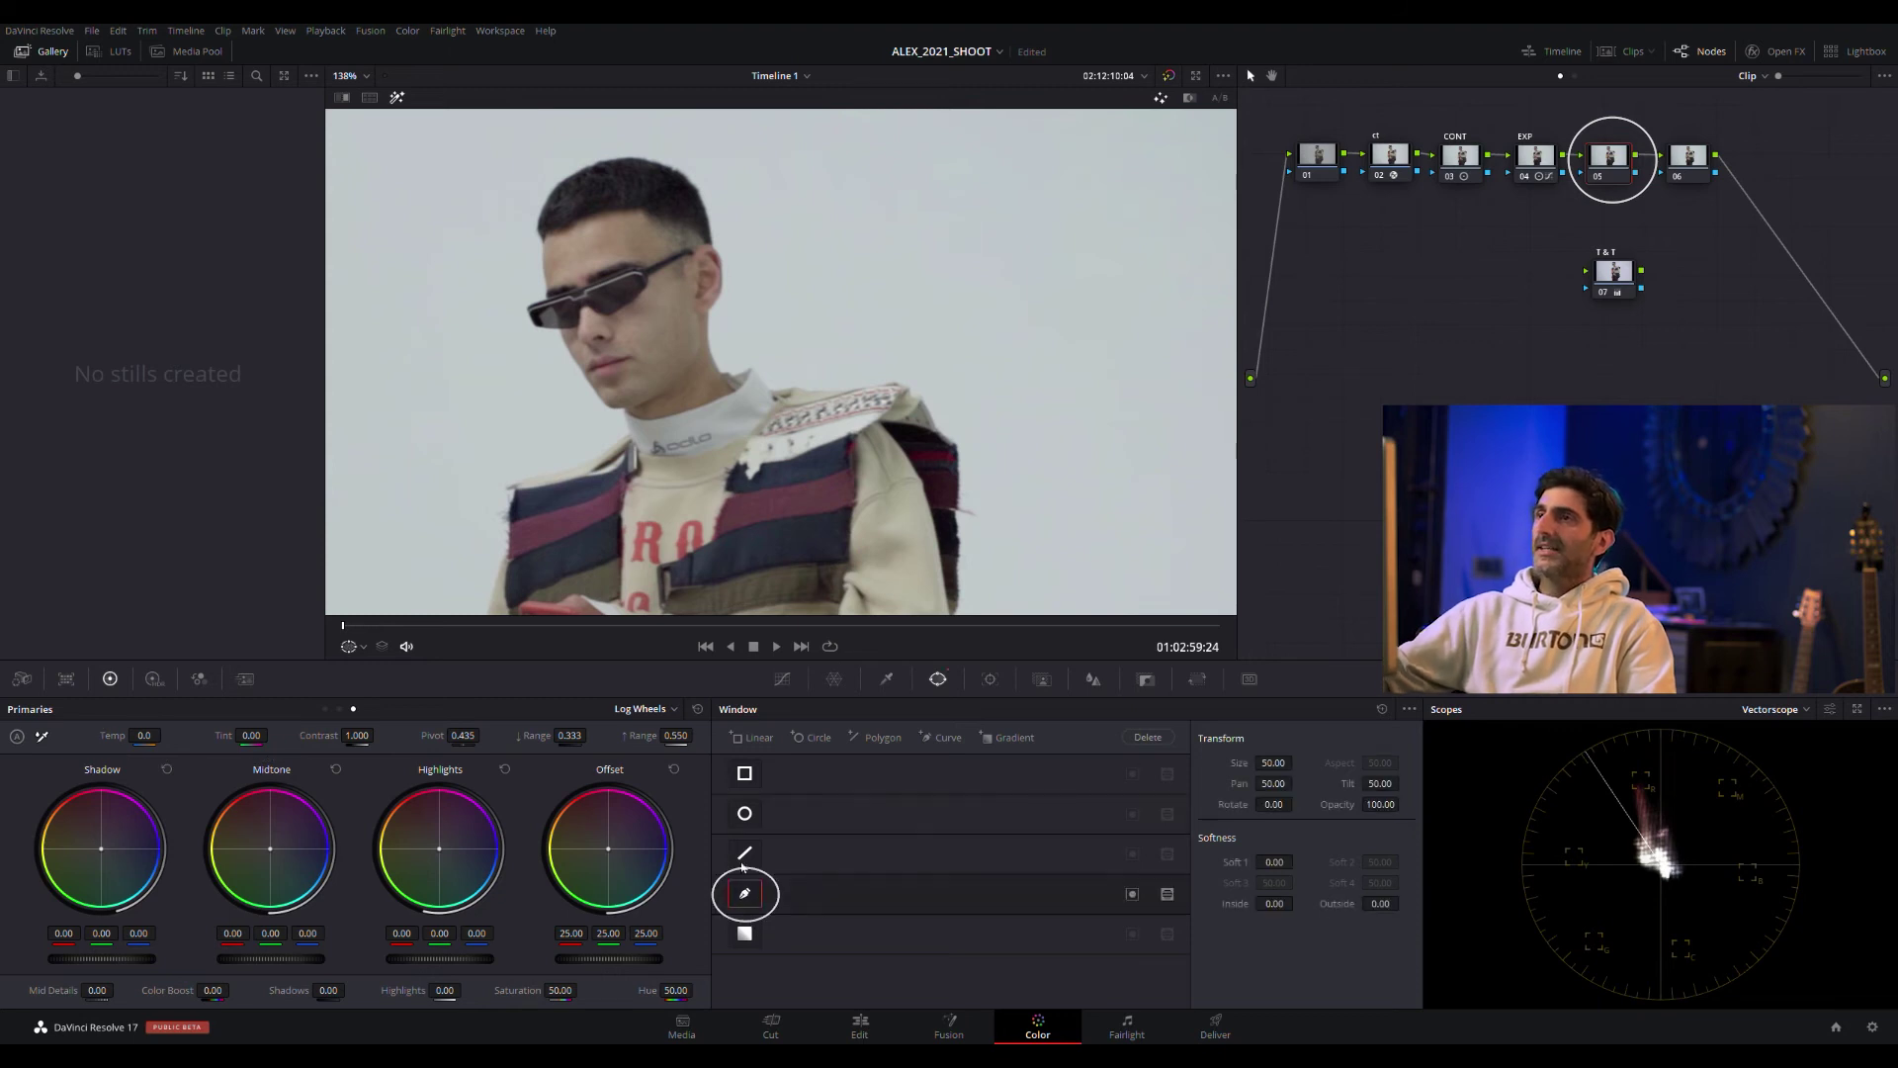
left_click(664, 286)
left_click(640, 316)
left_click(630, 348)
left_click(649, 384)
left_click(685, 371)
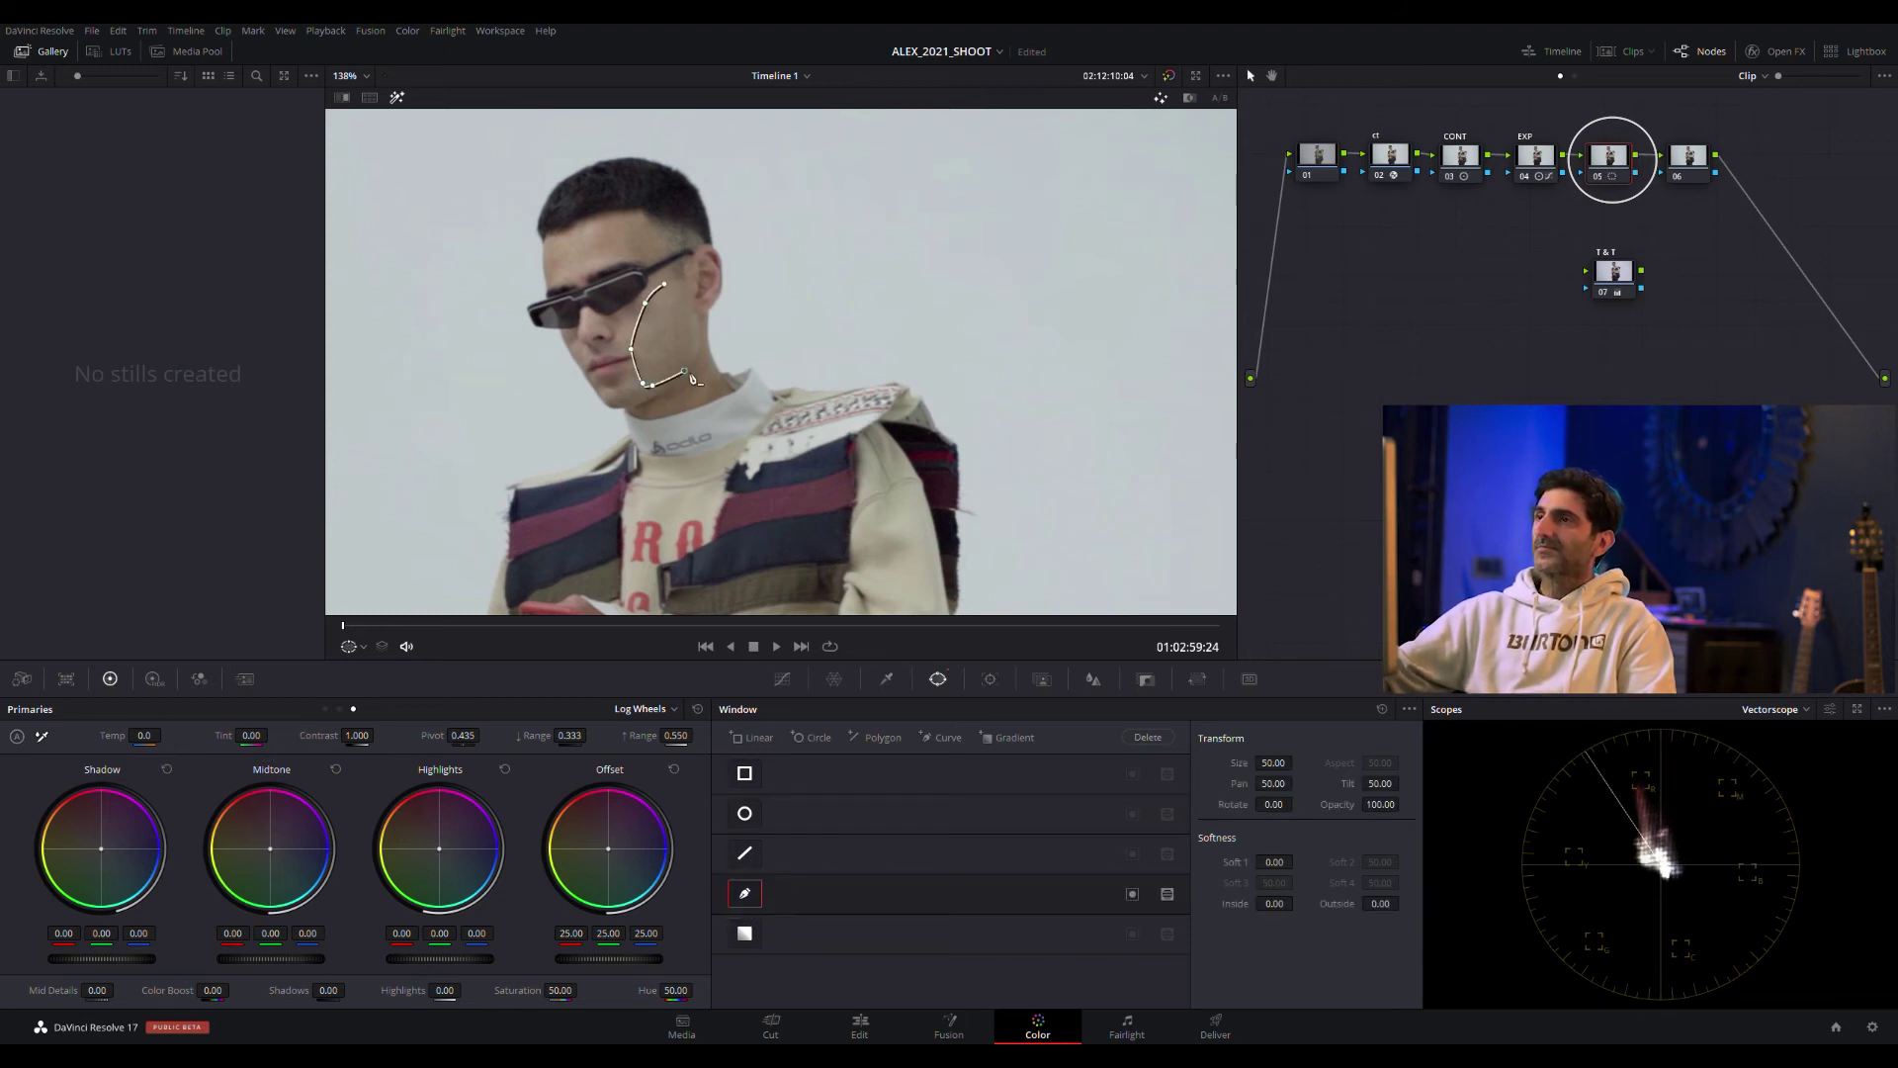
left_click(700, 334)
left_click(696, 308)
left_click(664, 284)
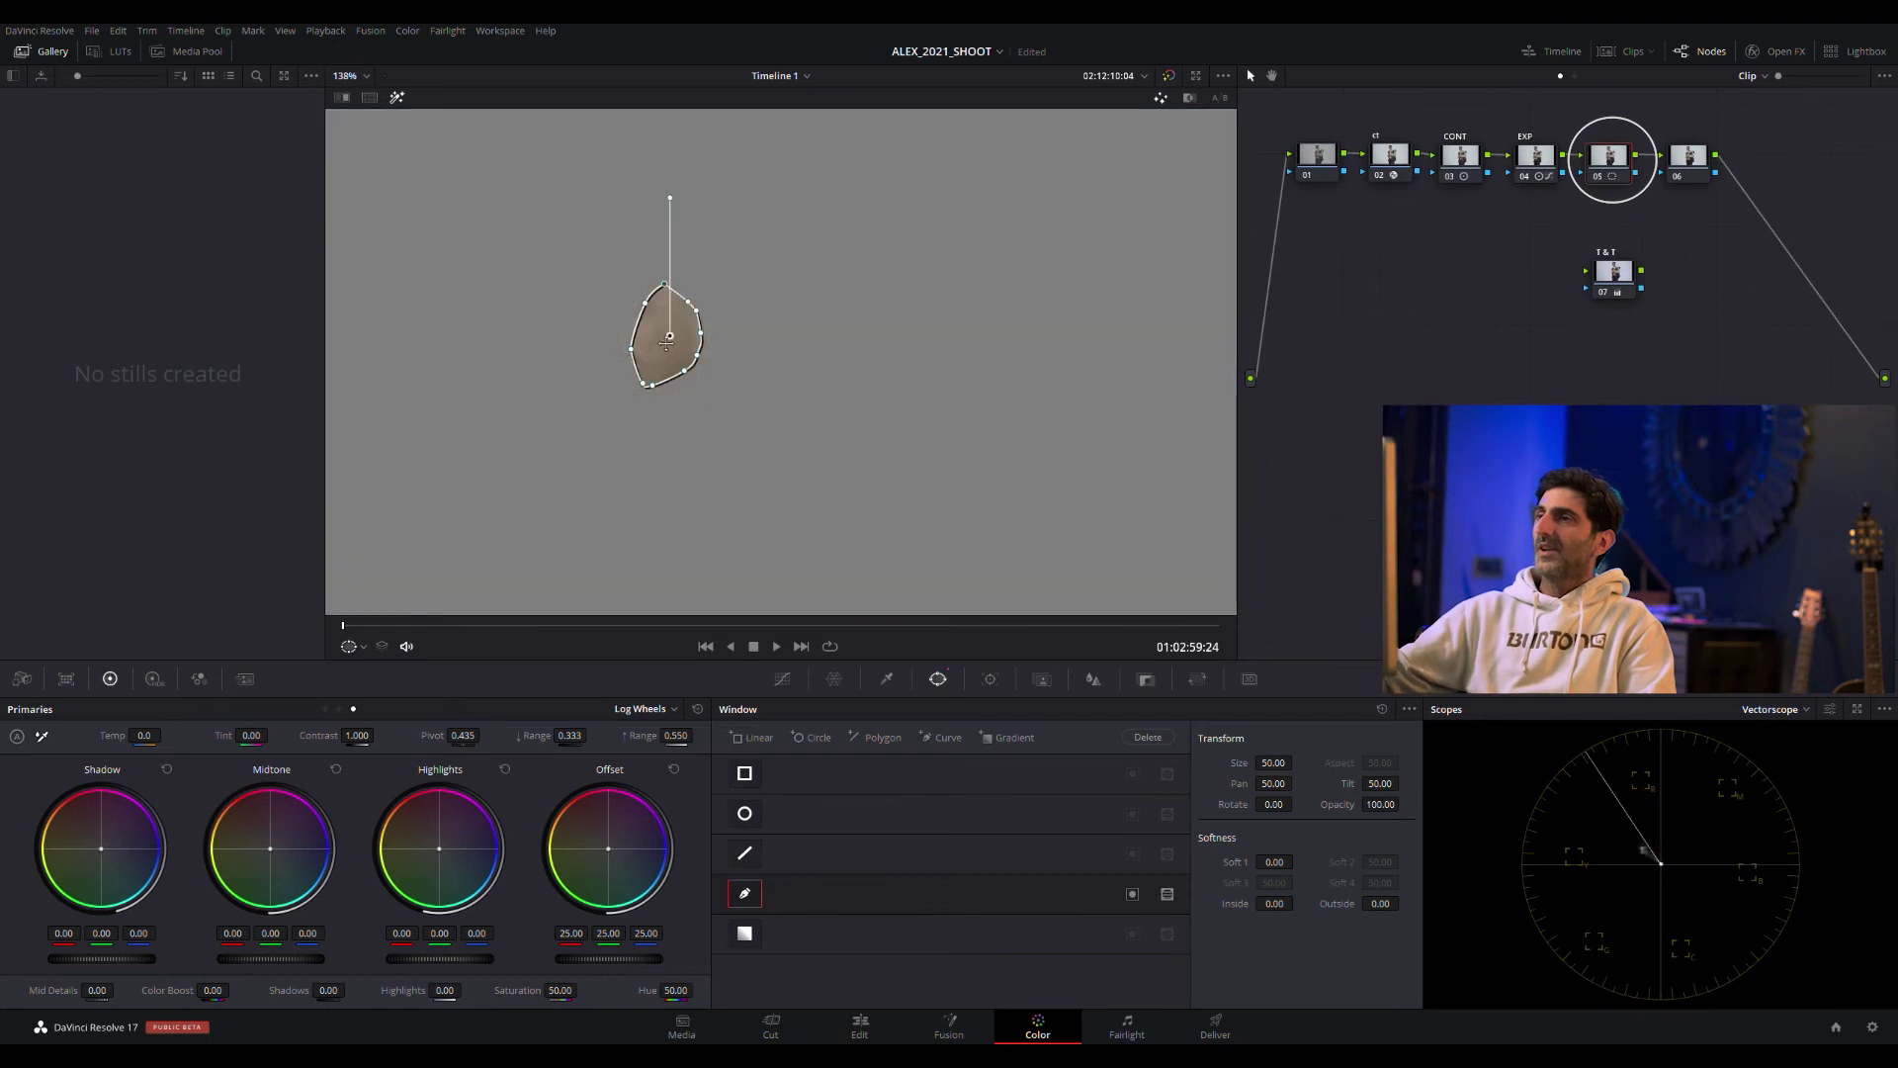
left_click_drag(1604, 186, 1607, 189)
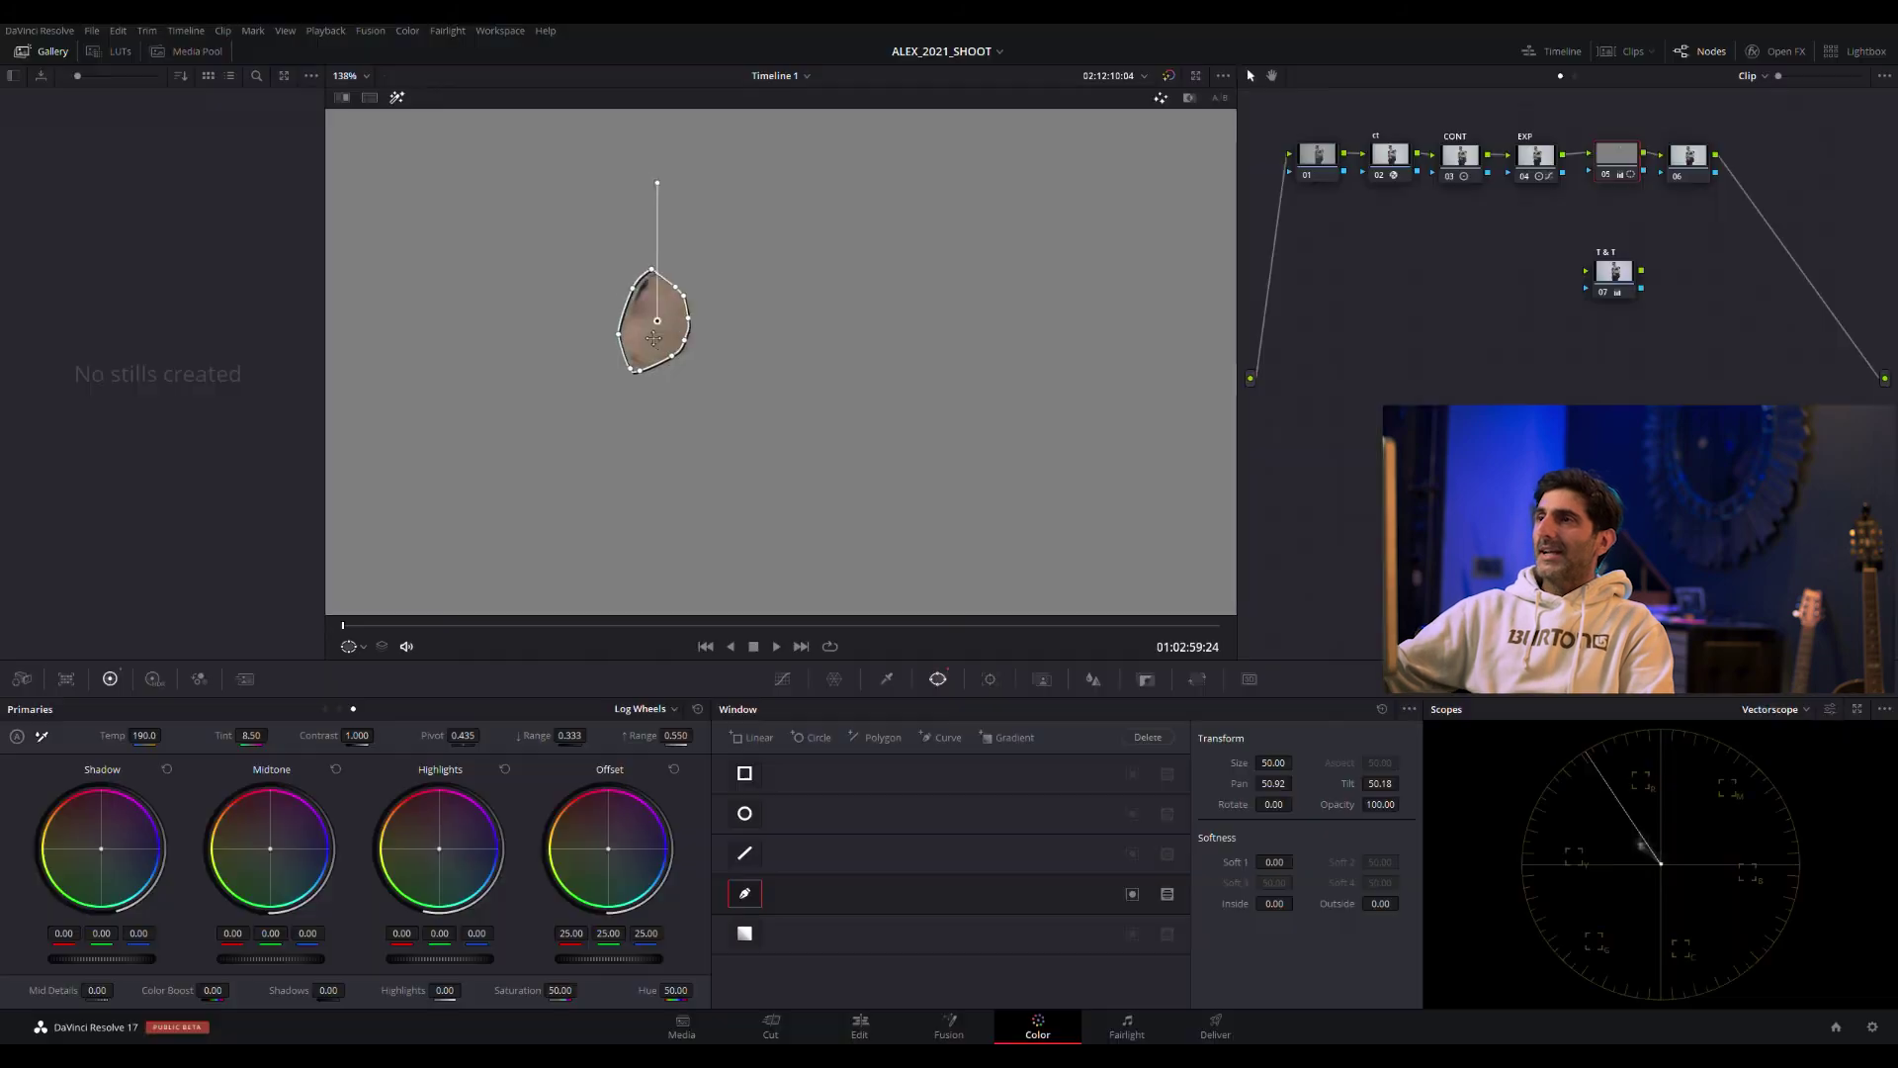
Move the cheek window down onto the cheek, then nudge it slightly up into place.
left_click_drag(649, 336, 669, 371)
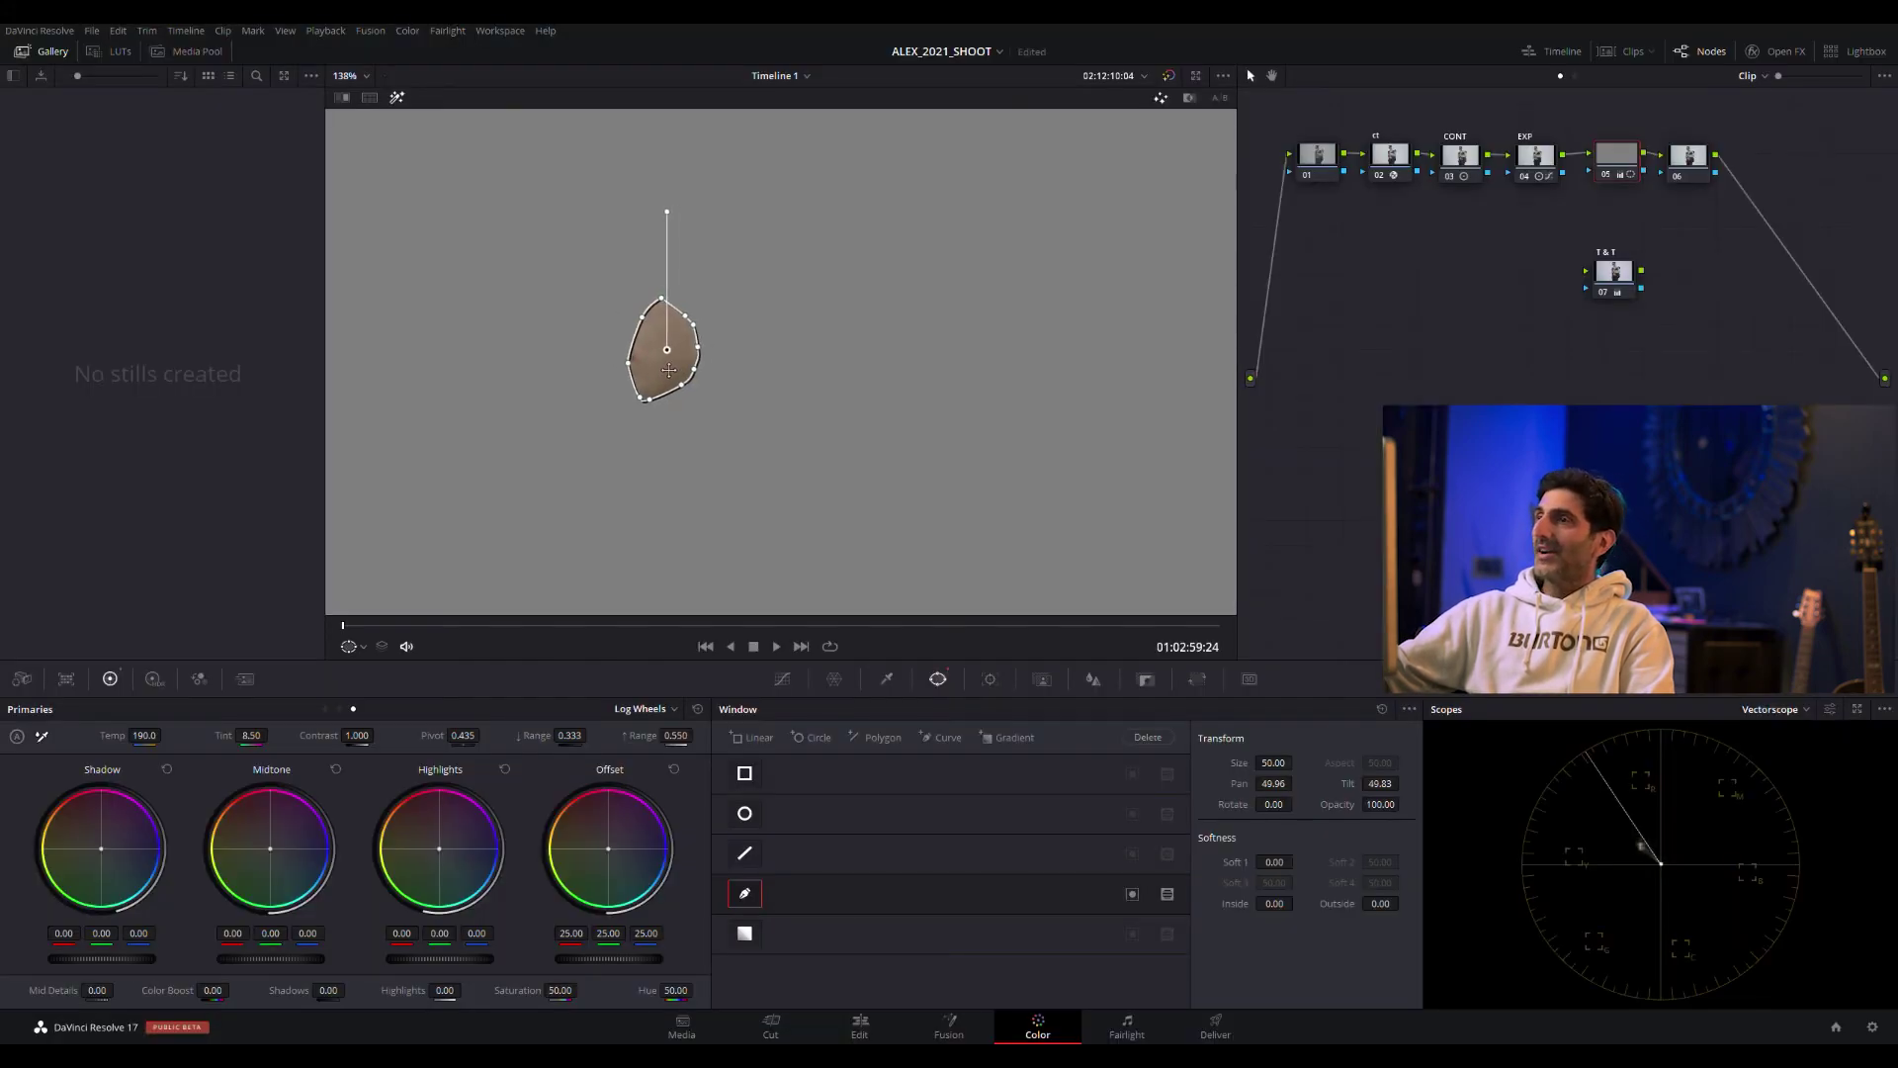
mouse_move(669, 370)
left_mouse_down()
mouse_move(910, 305)
mouse_move(668, 364)
left_mouse_up()
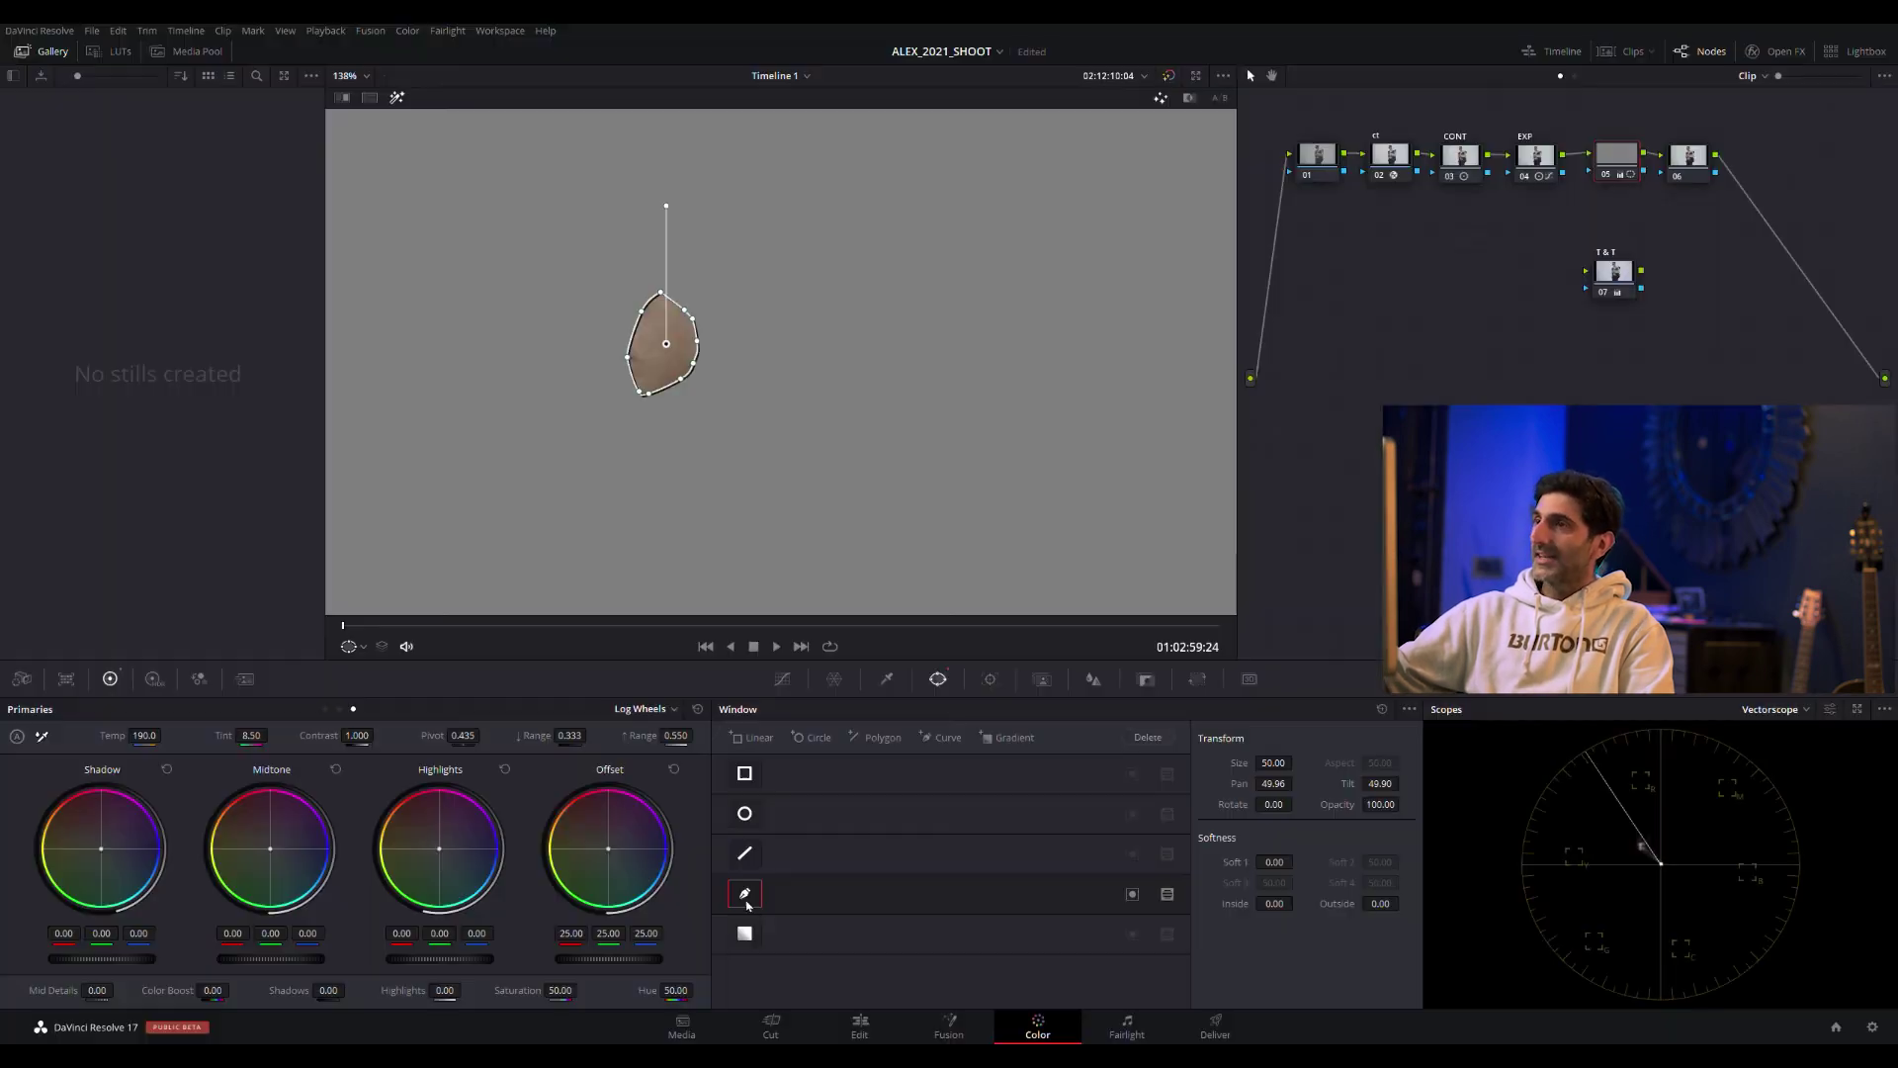
left_click(745, 895)
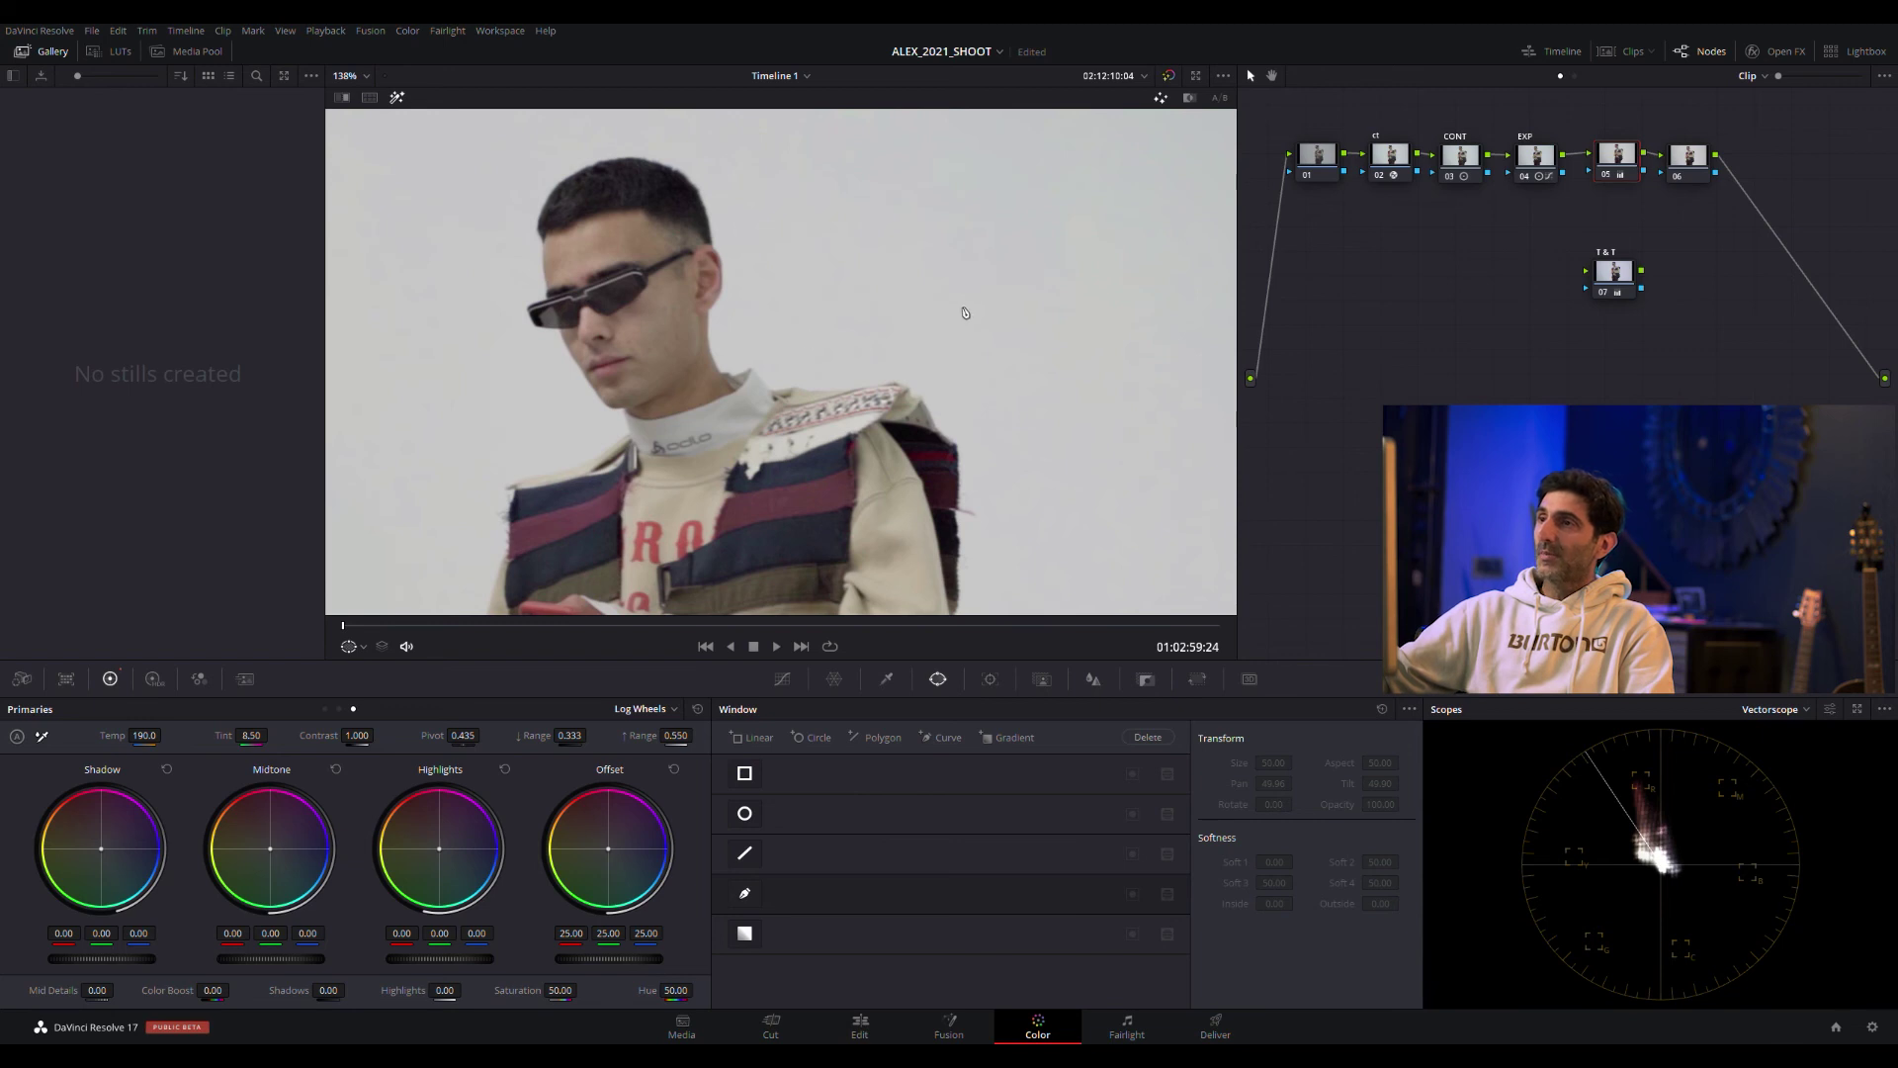
scroll(662, 470, "down", 2)
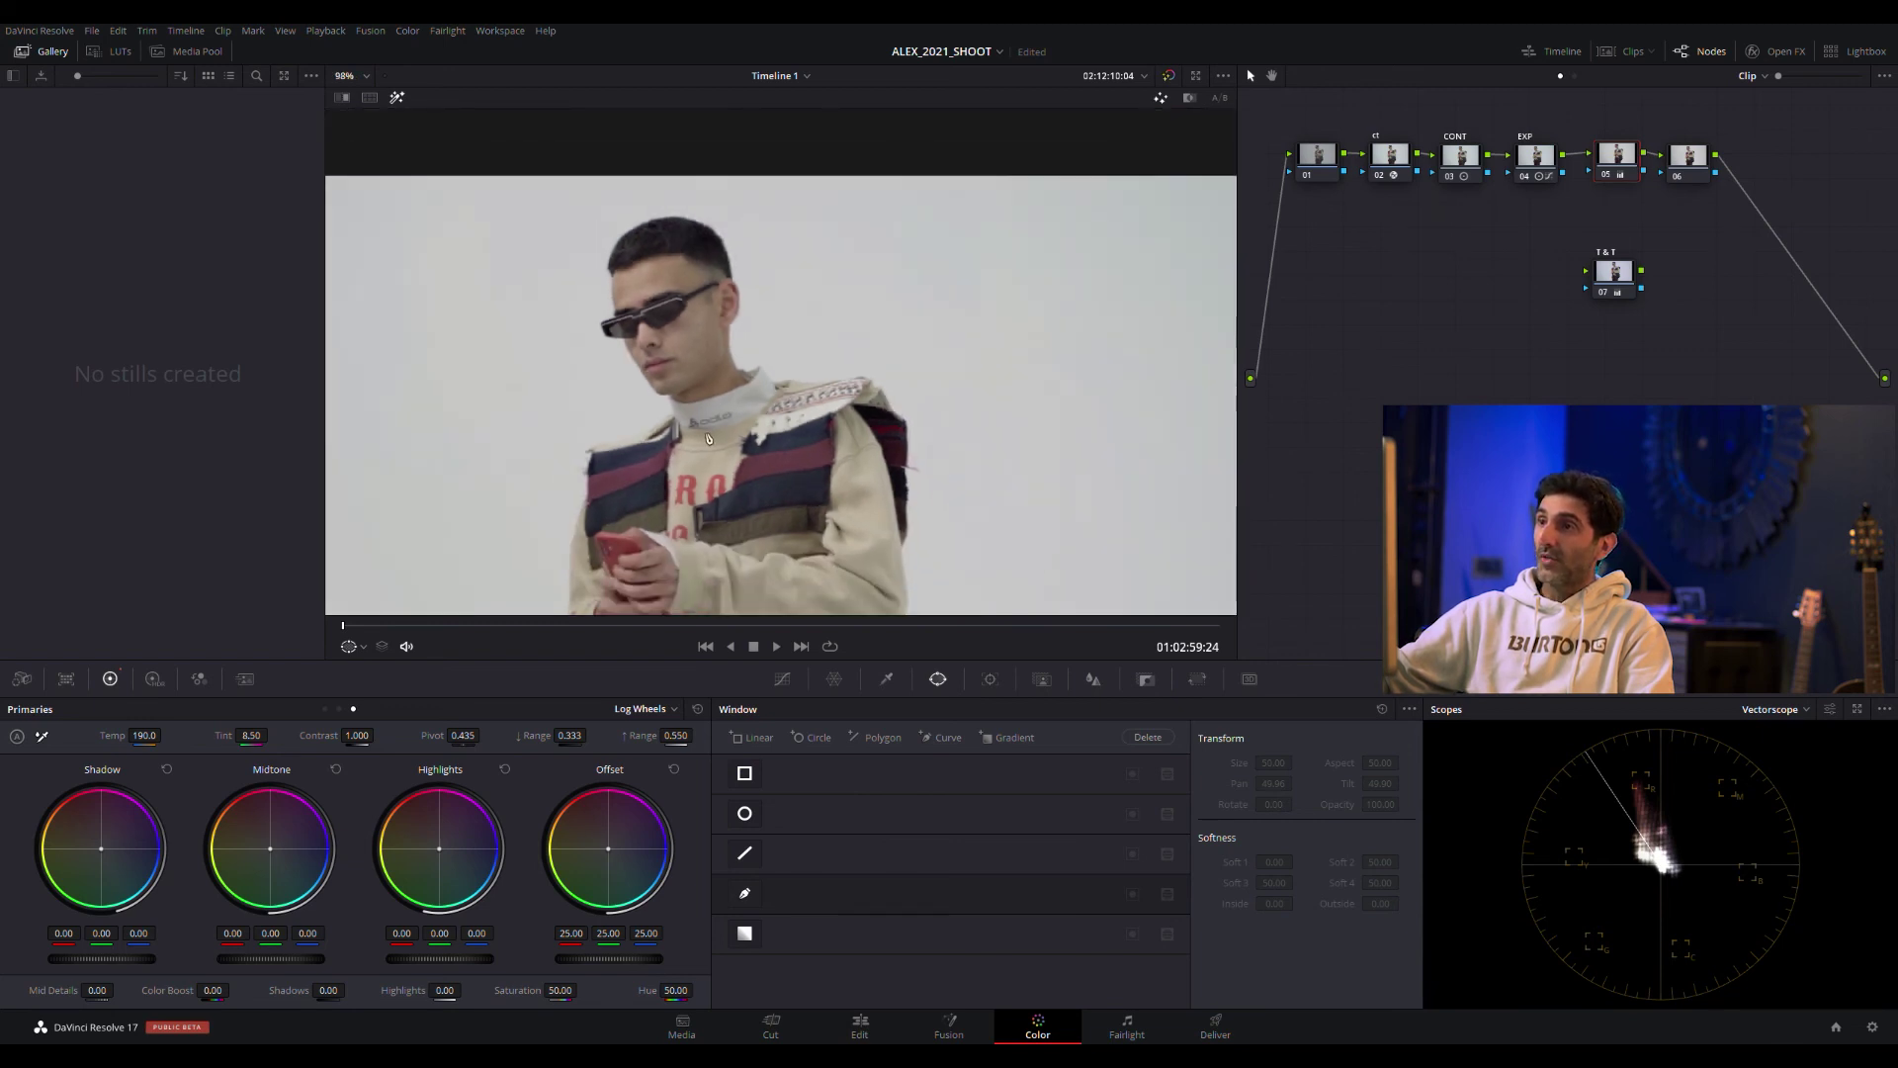
scroll(761, 450, "down", 2)
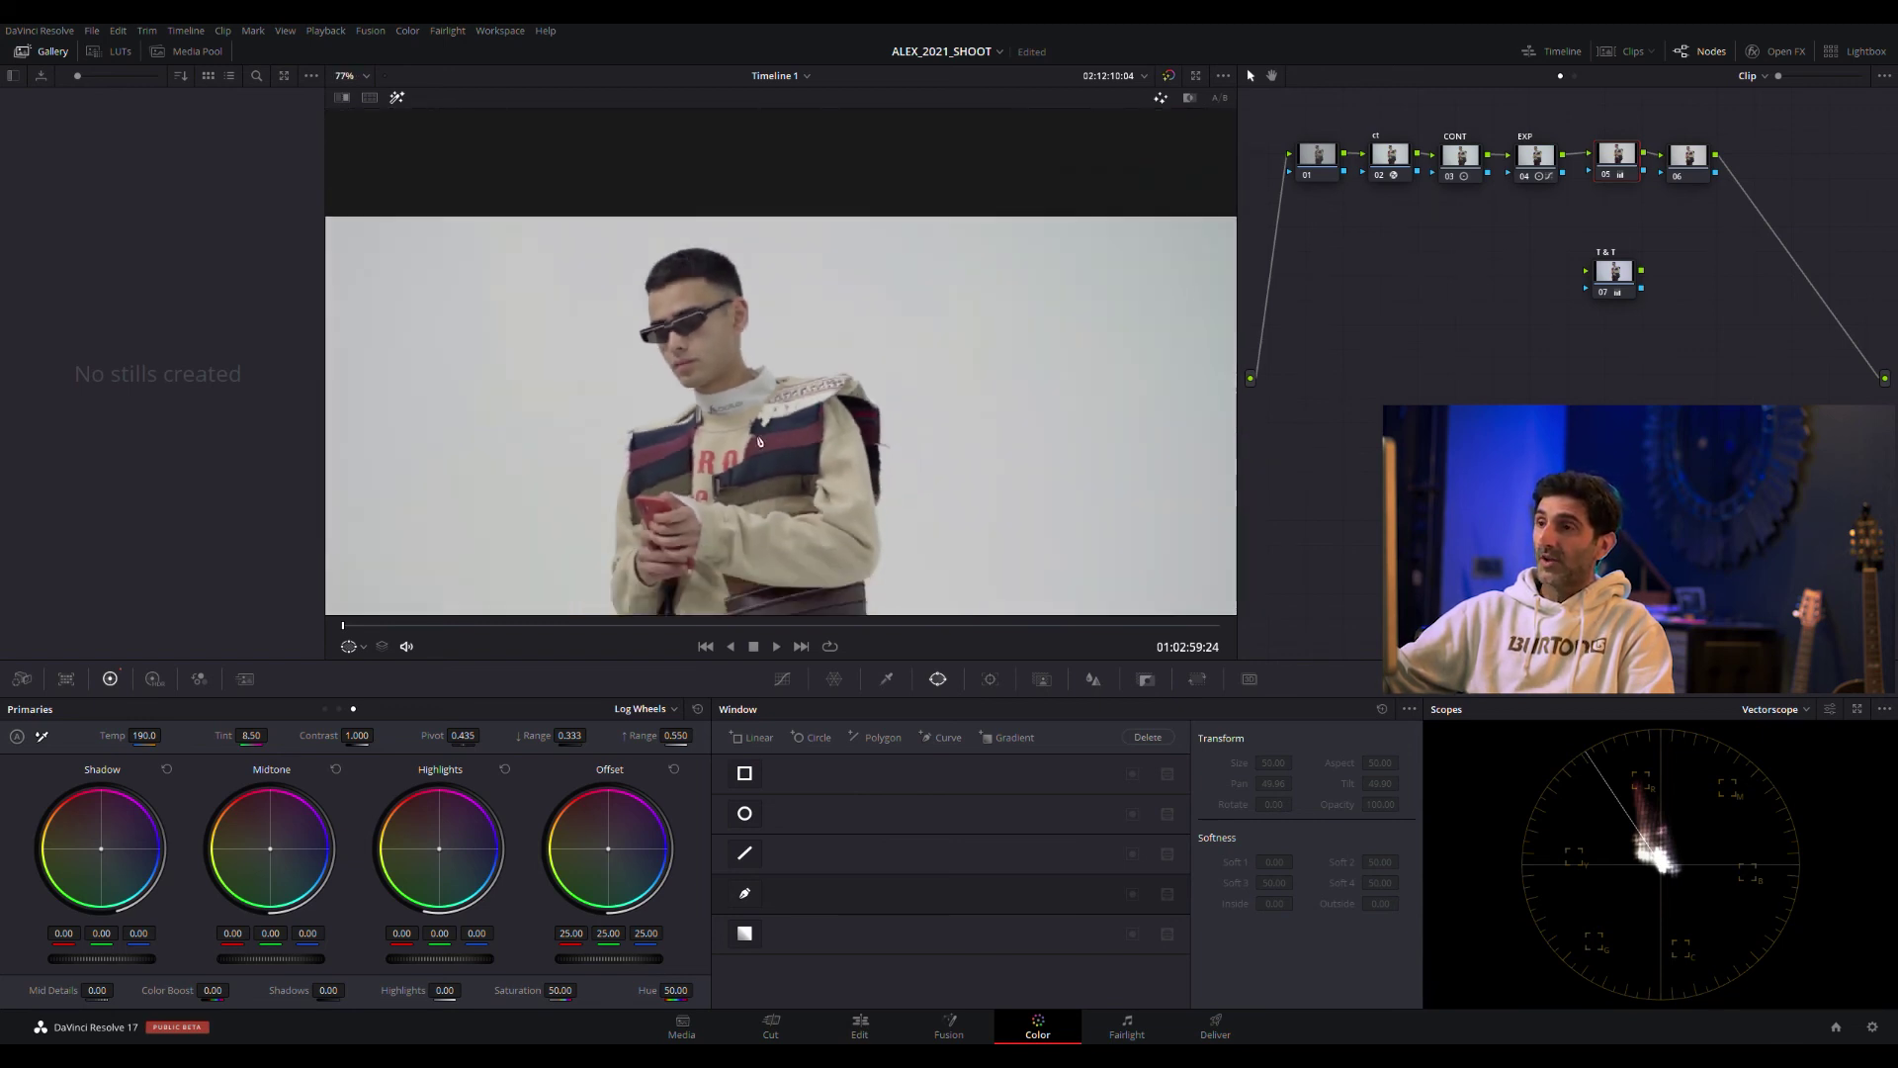
scroll(757, 436, "up", 3)
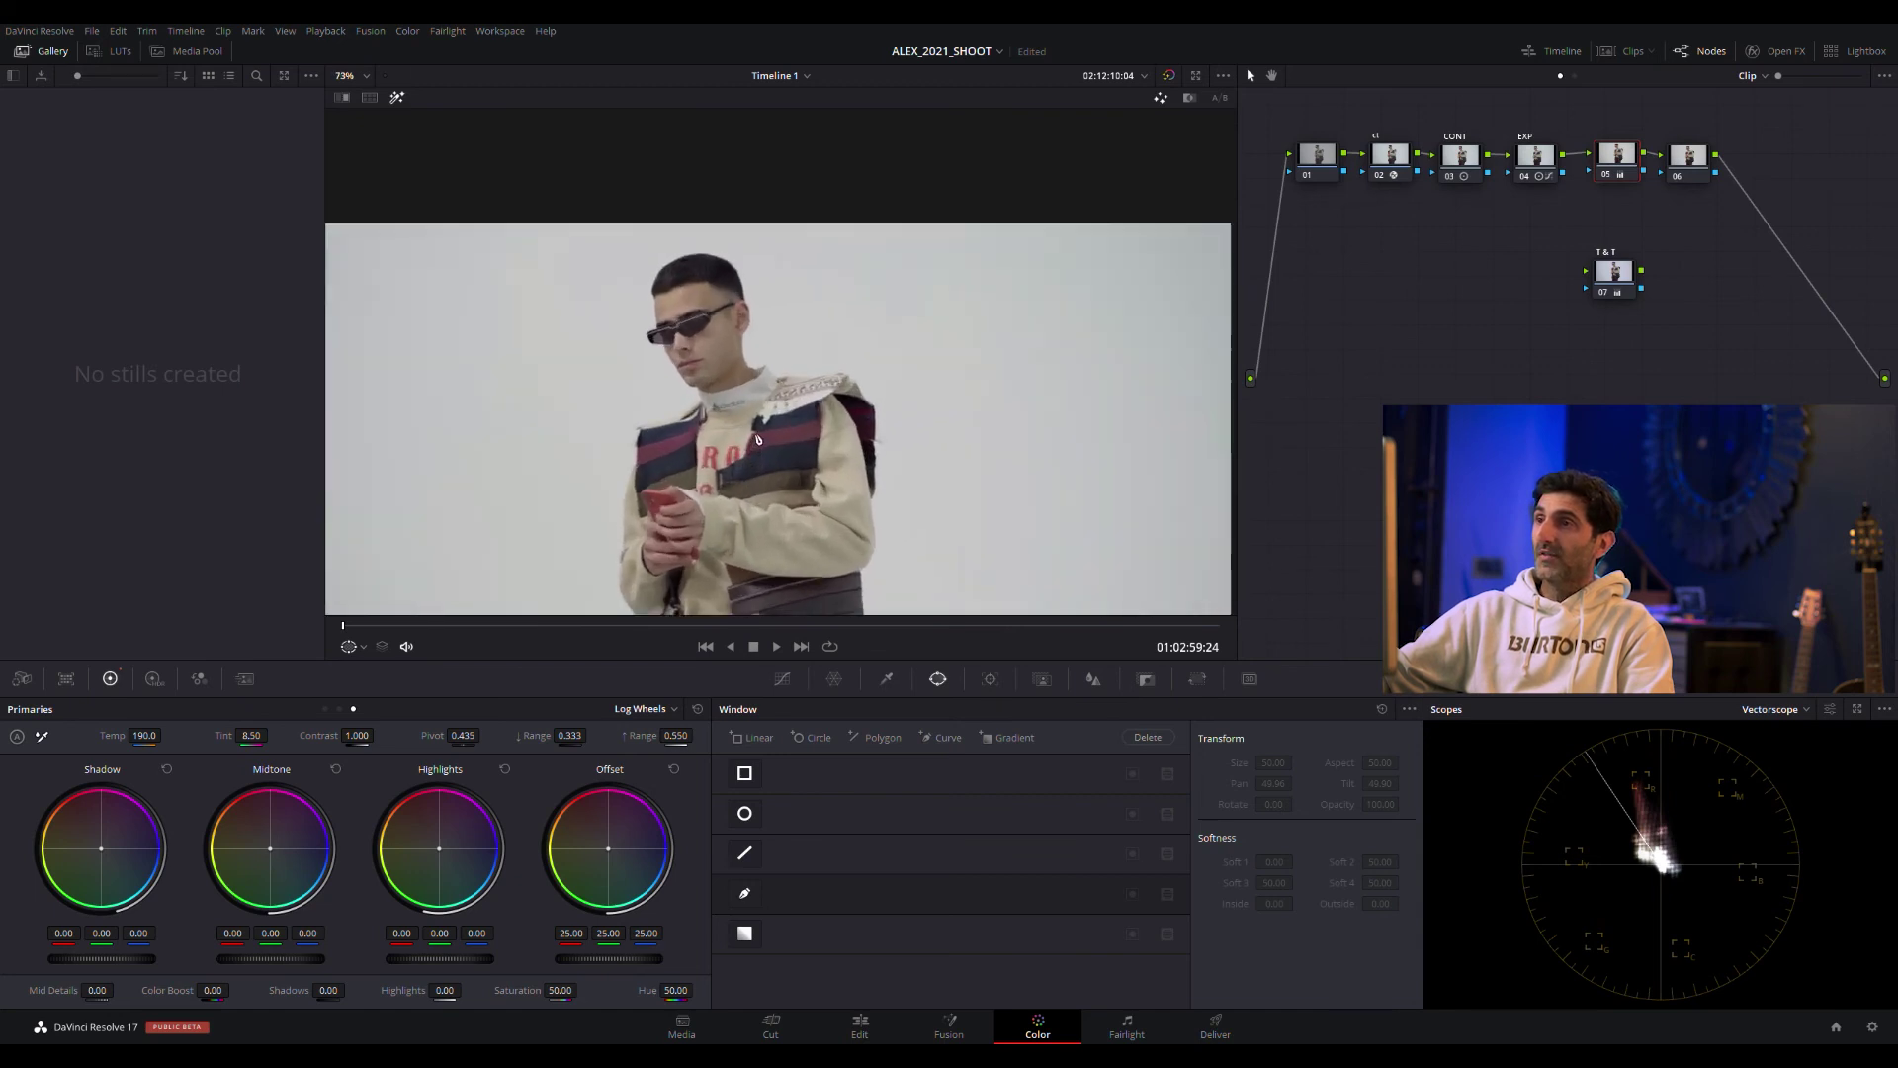
scroll(758, 431, "up", 1)
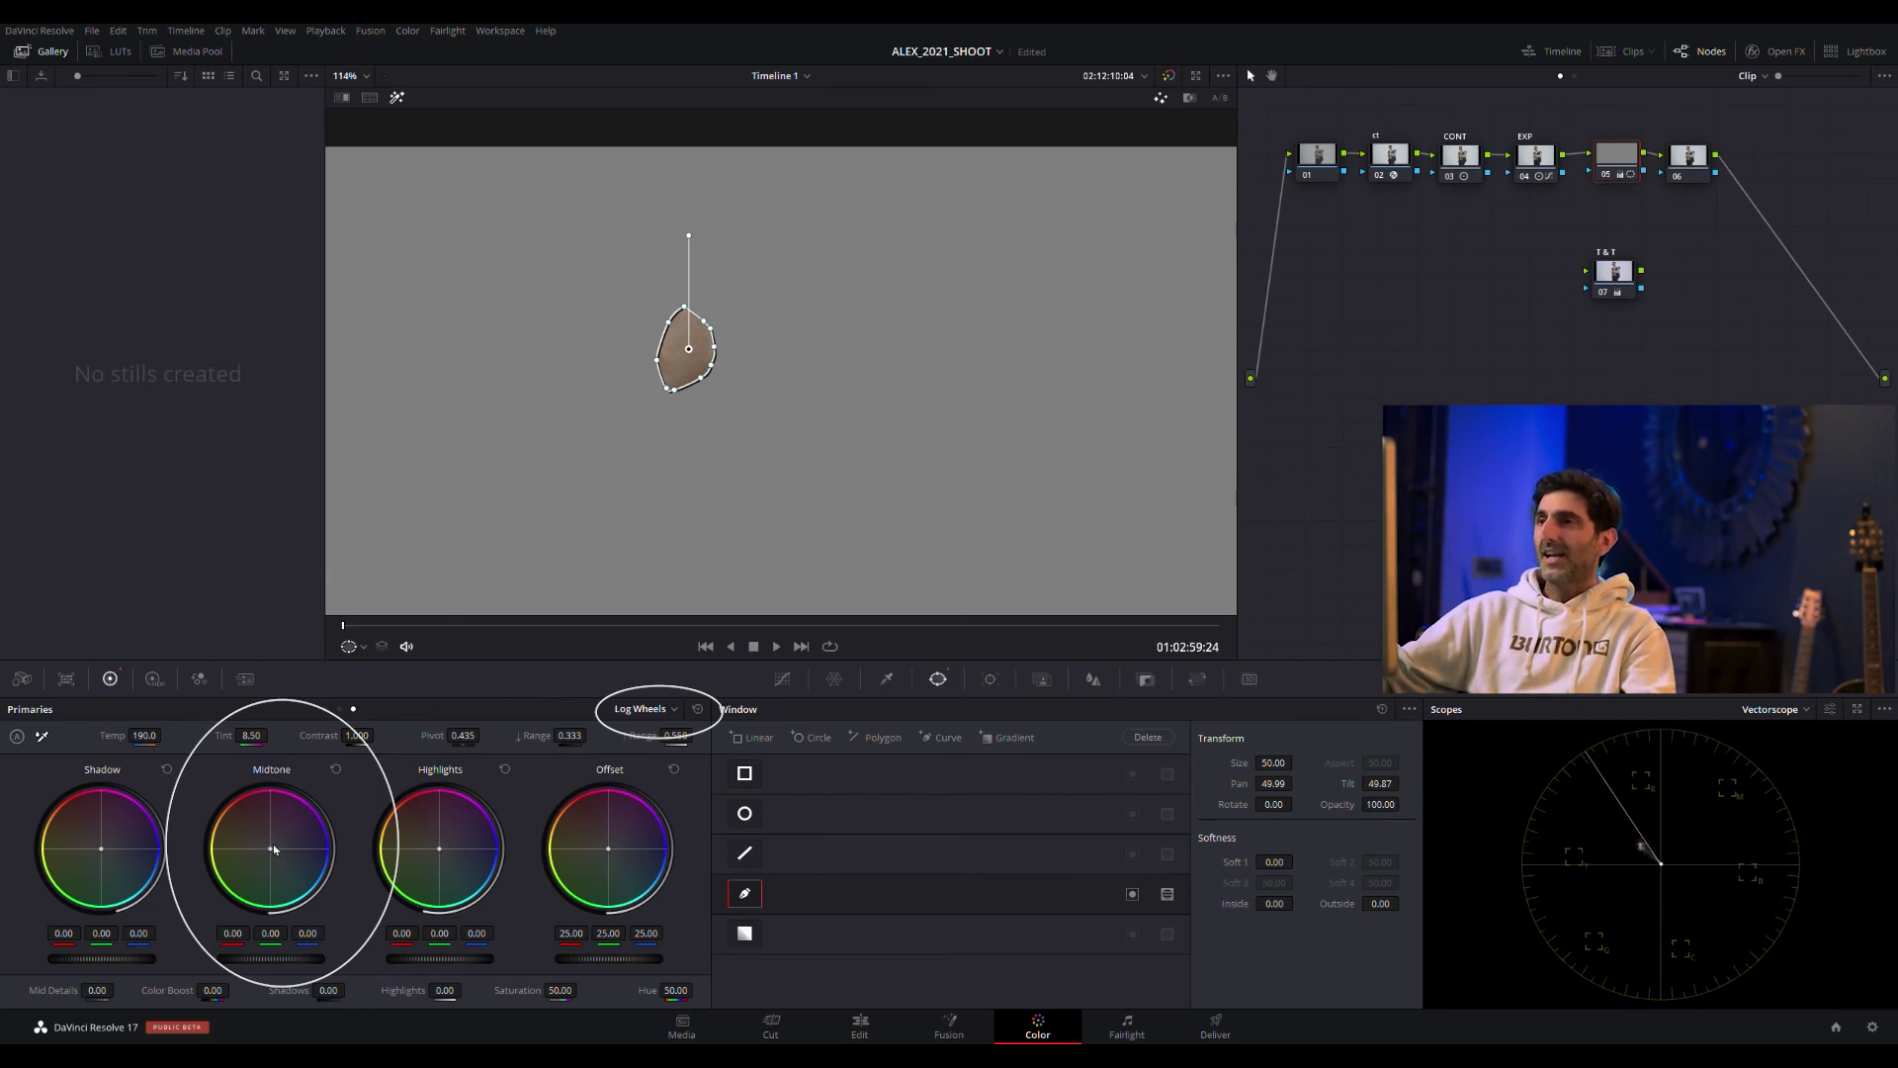
Shift the cheek midtones toward magenta to 0.10, -0.04, 0.10 and move the window up-right.
left_click_drag(274, 852, 274, 843)
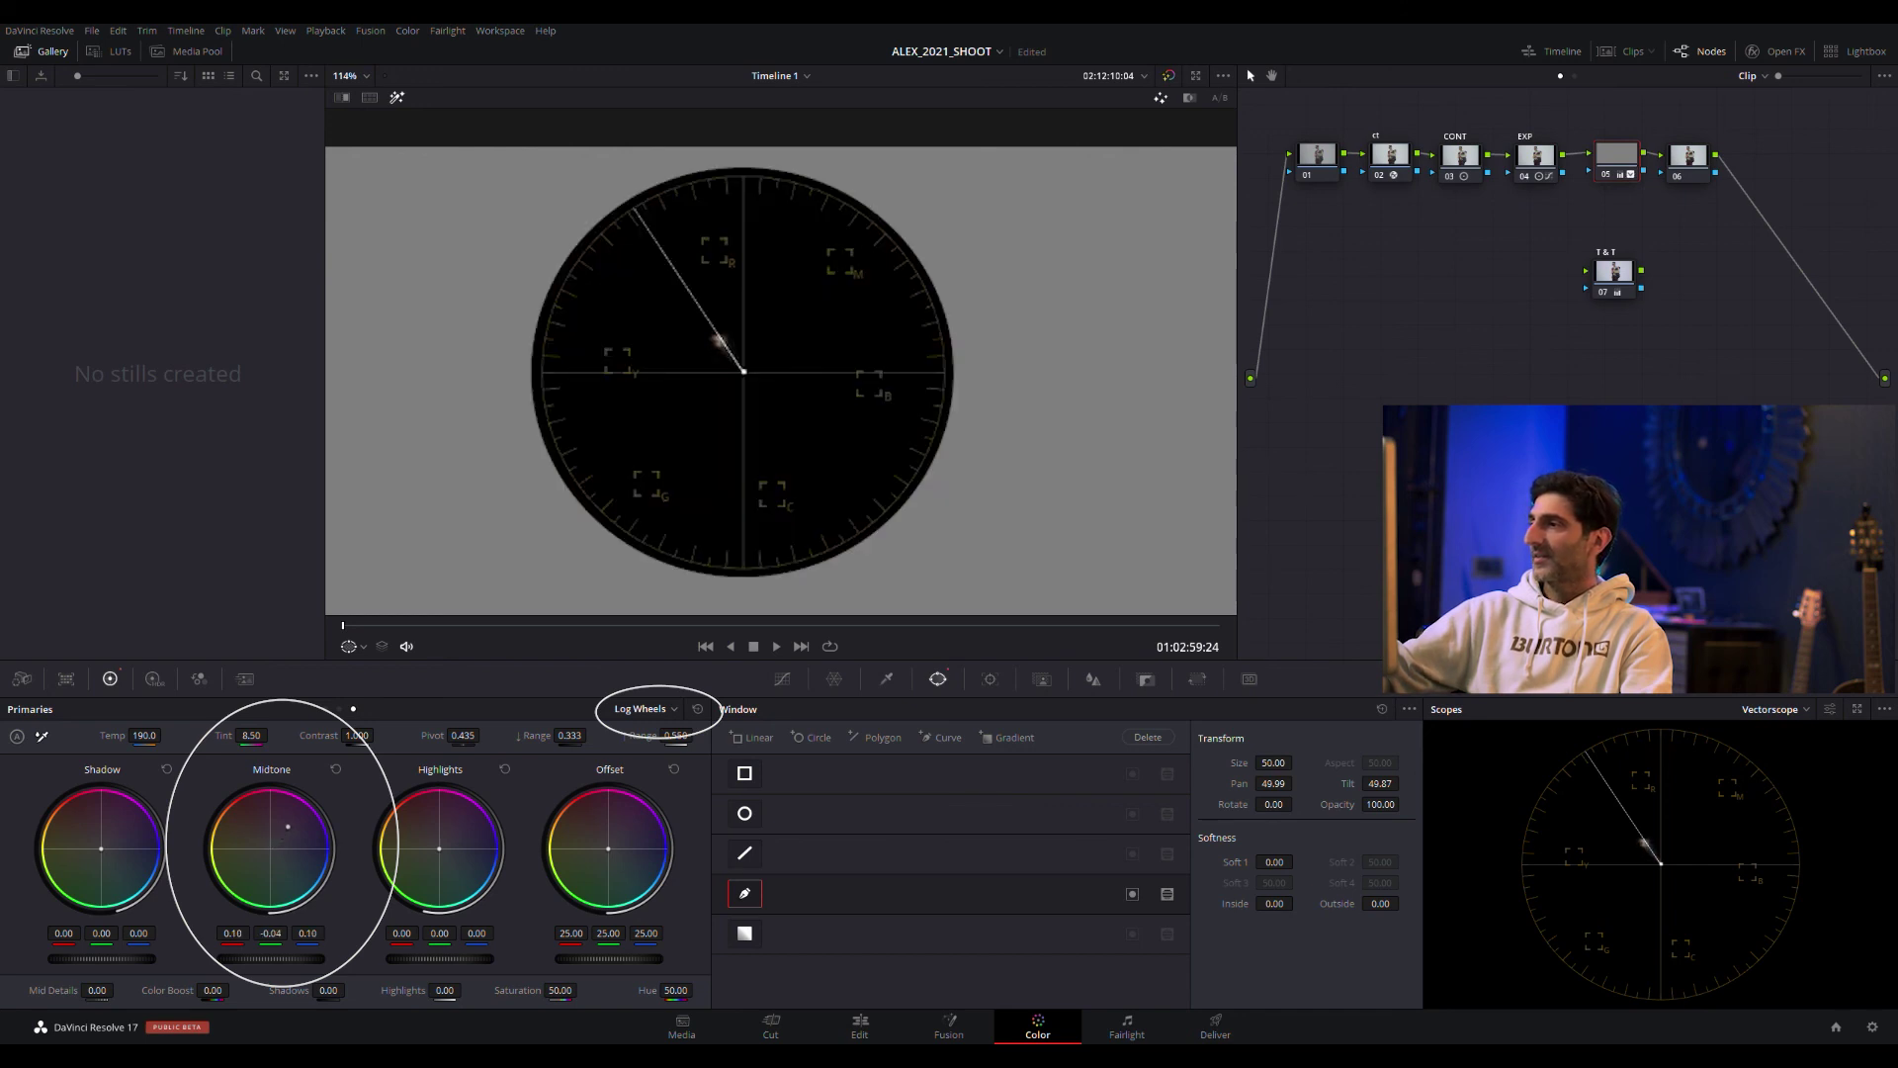
left_click_drag(288, 825, 288, 826)
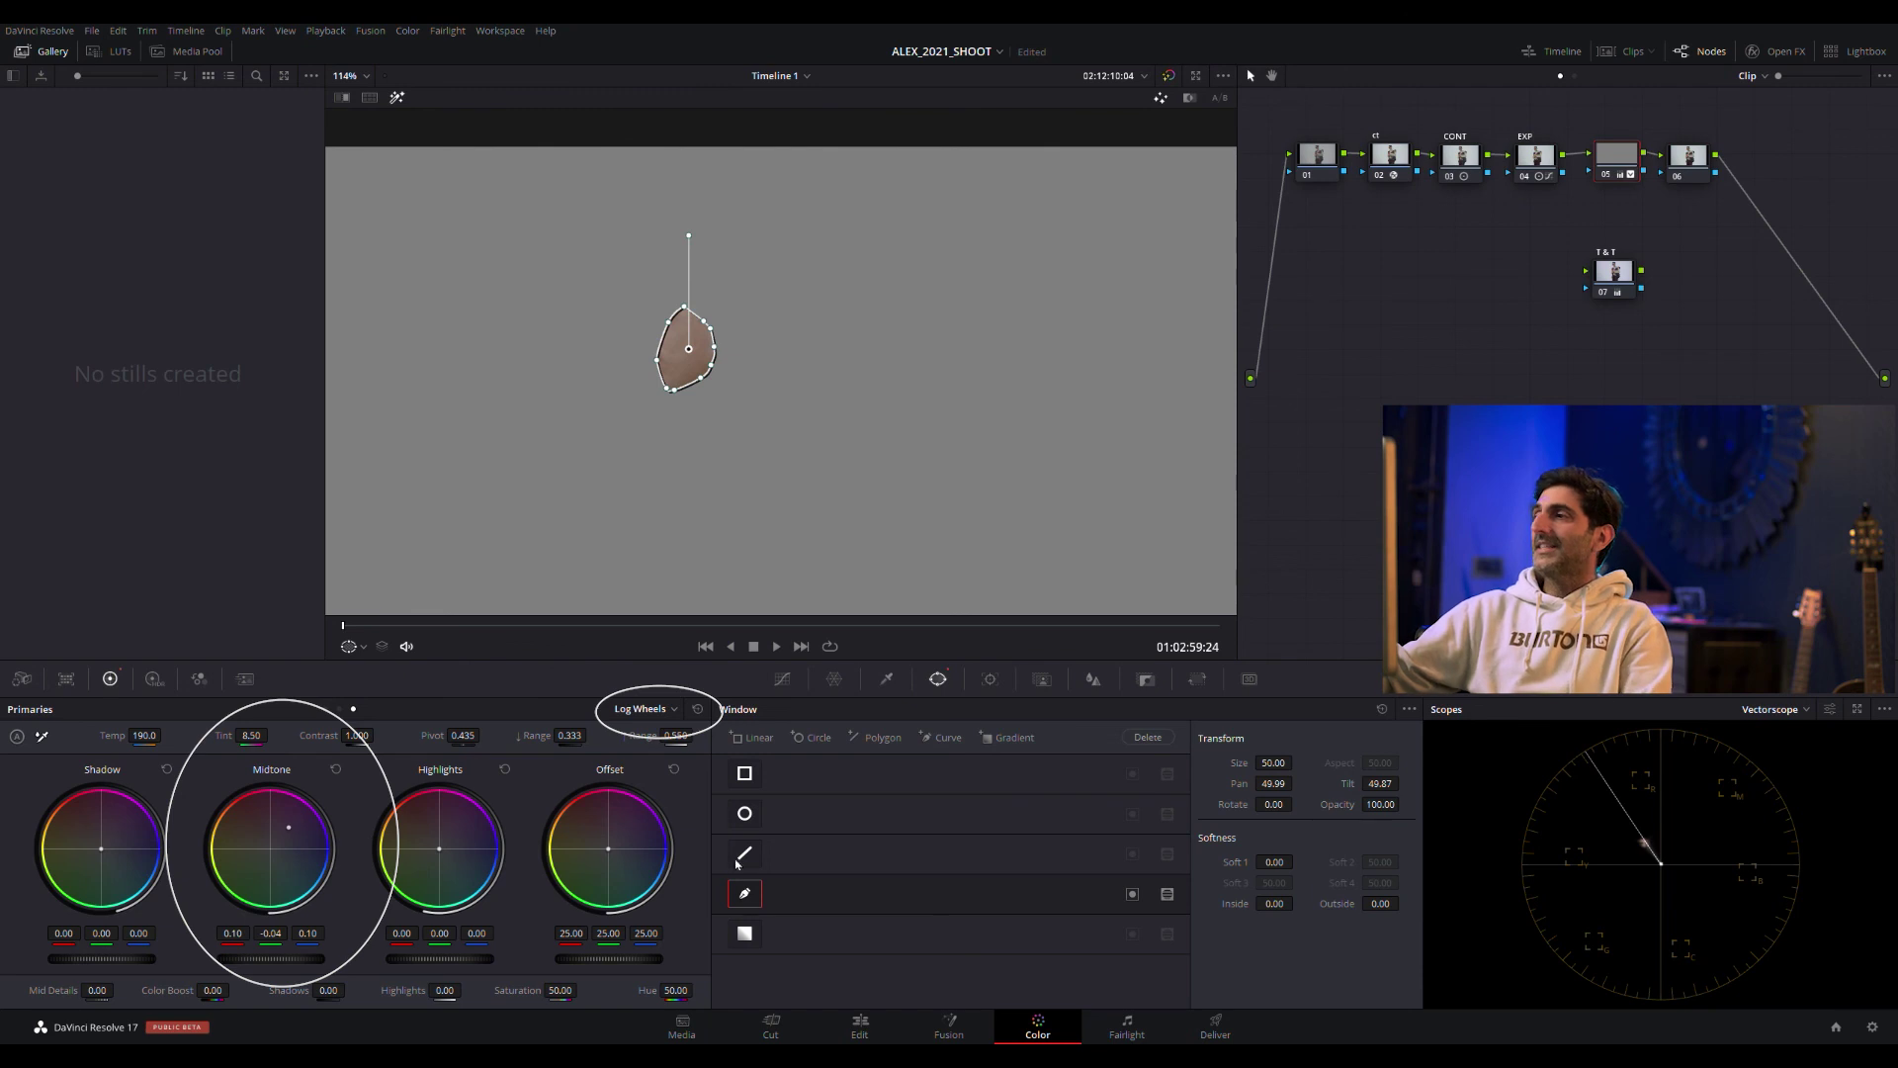
mouse_move(710, 350)
left_mouse_down()
mouse_move(883, 325)
mouse_move(680, 349)
mouse_move(925, 284)
left_mouse_up()
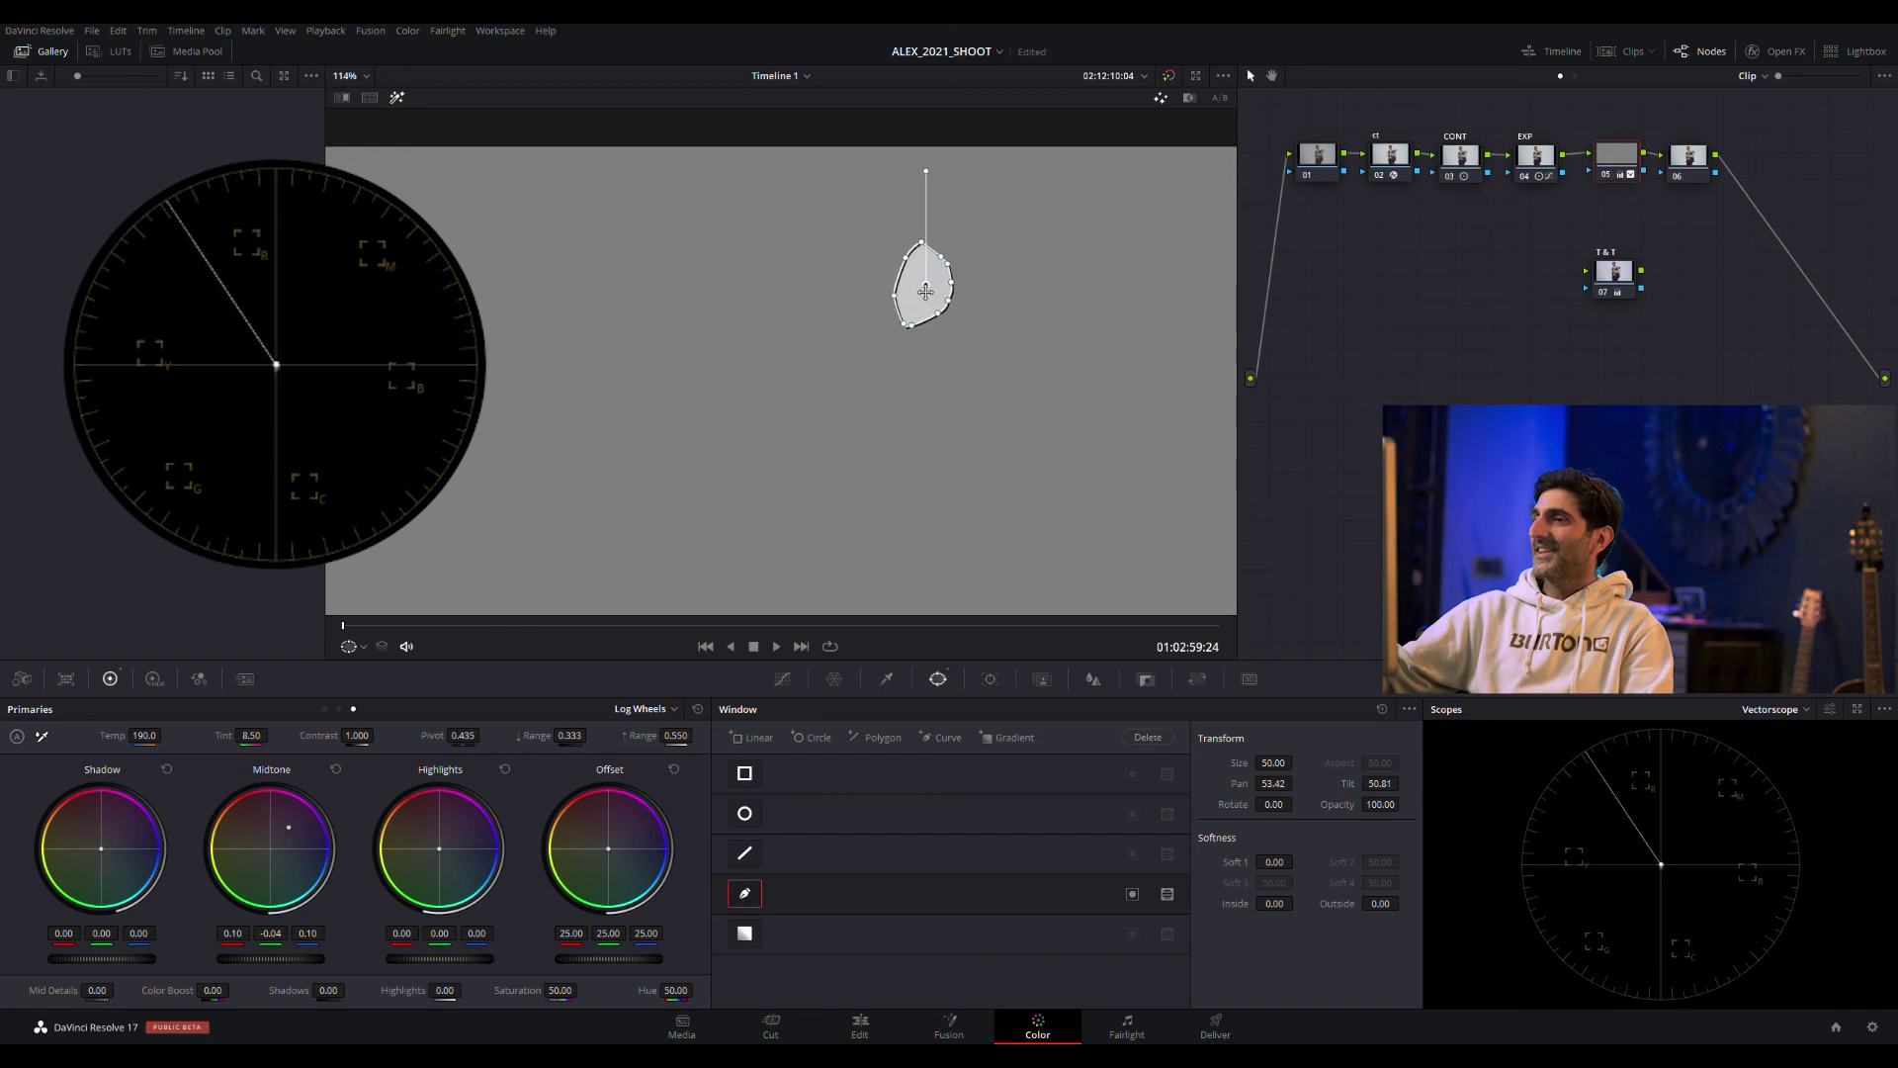
Hide the window overlay, realign node 05 with the others, and label it LOG SKIN.
left_click(746, 895)
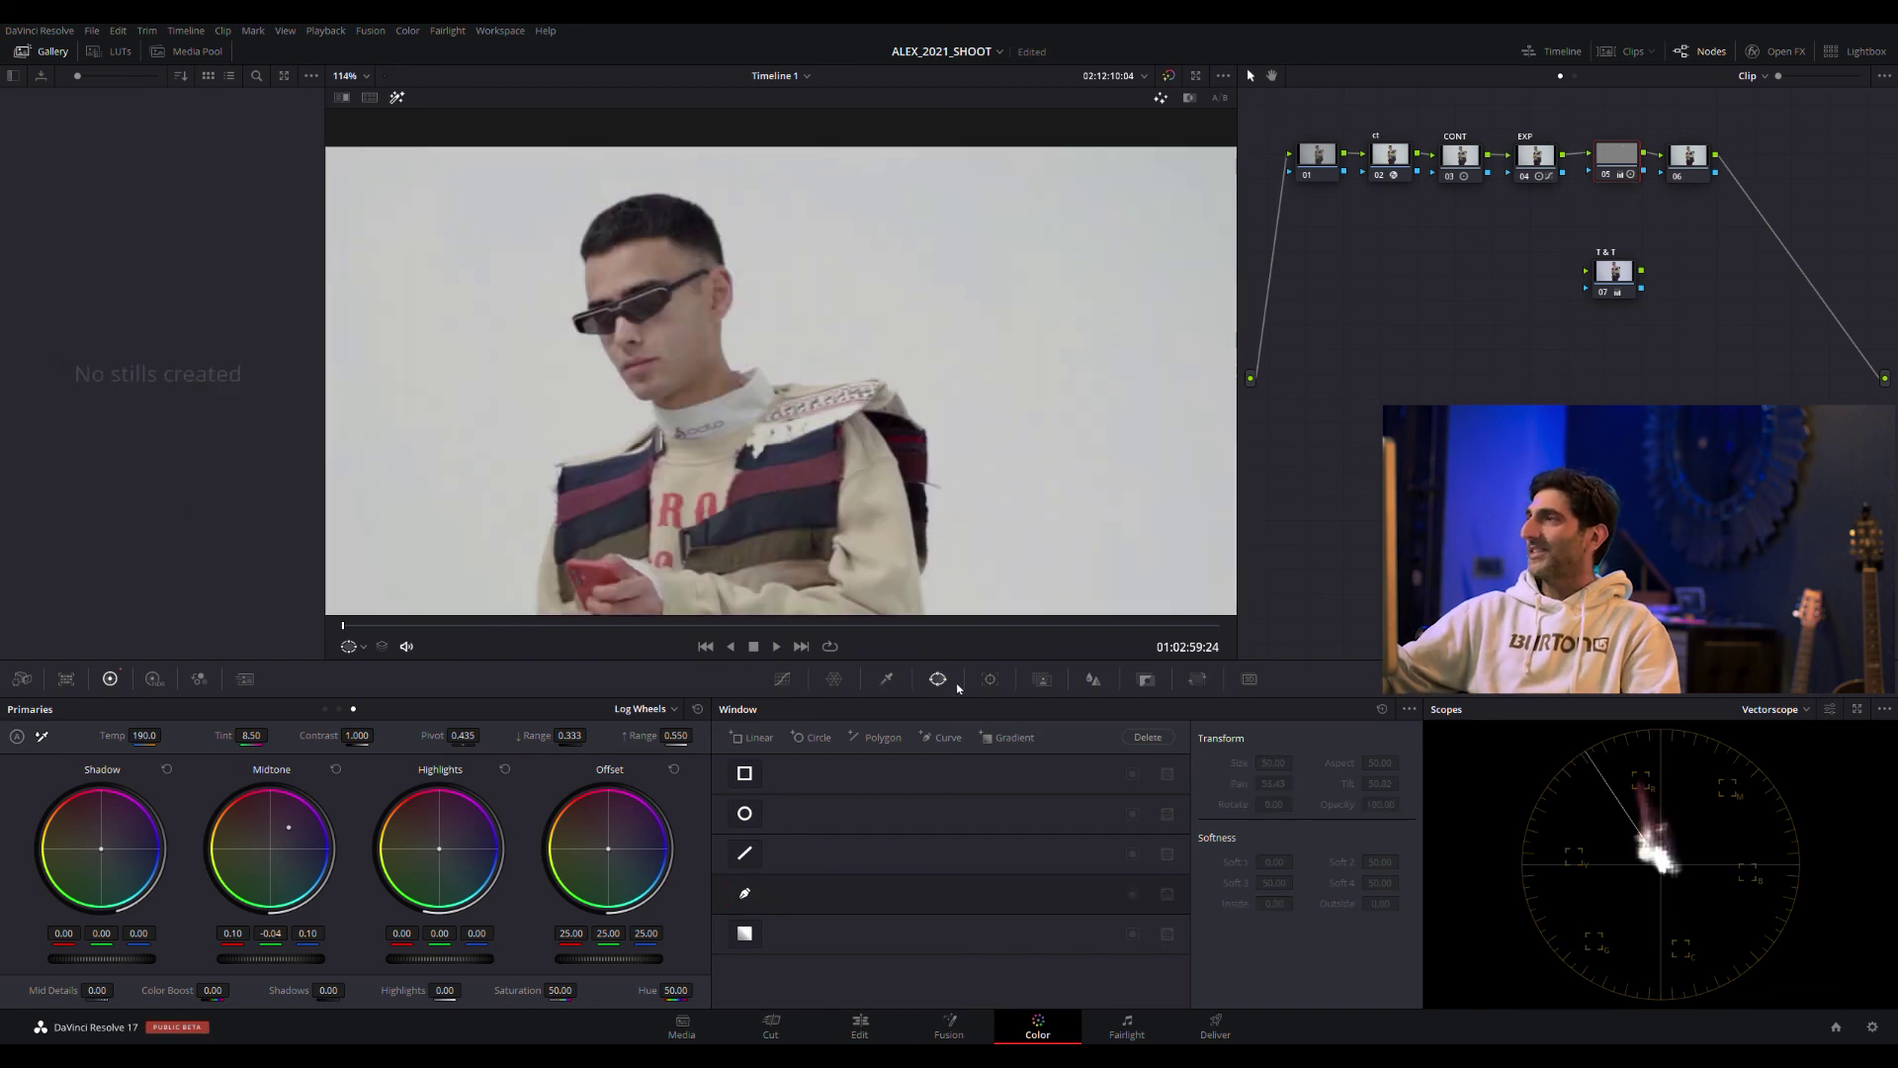
left_click_drag(1607, 165, 1599, 168)
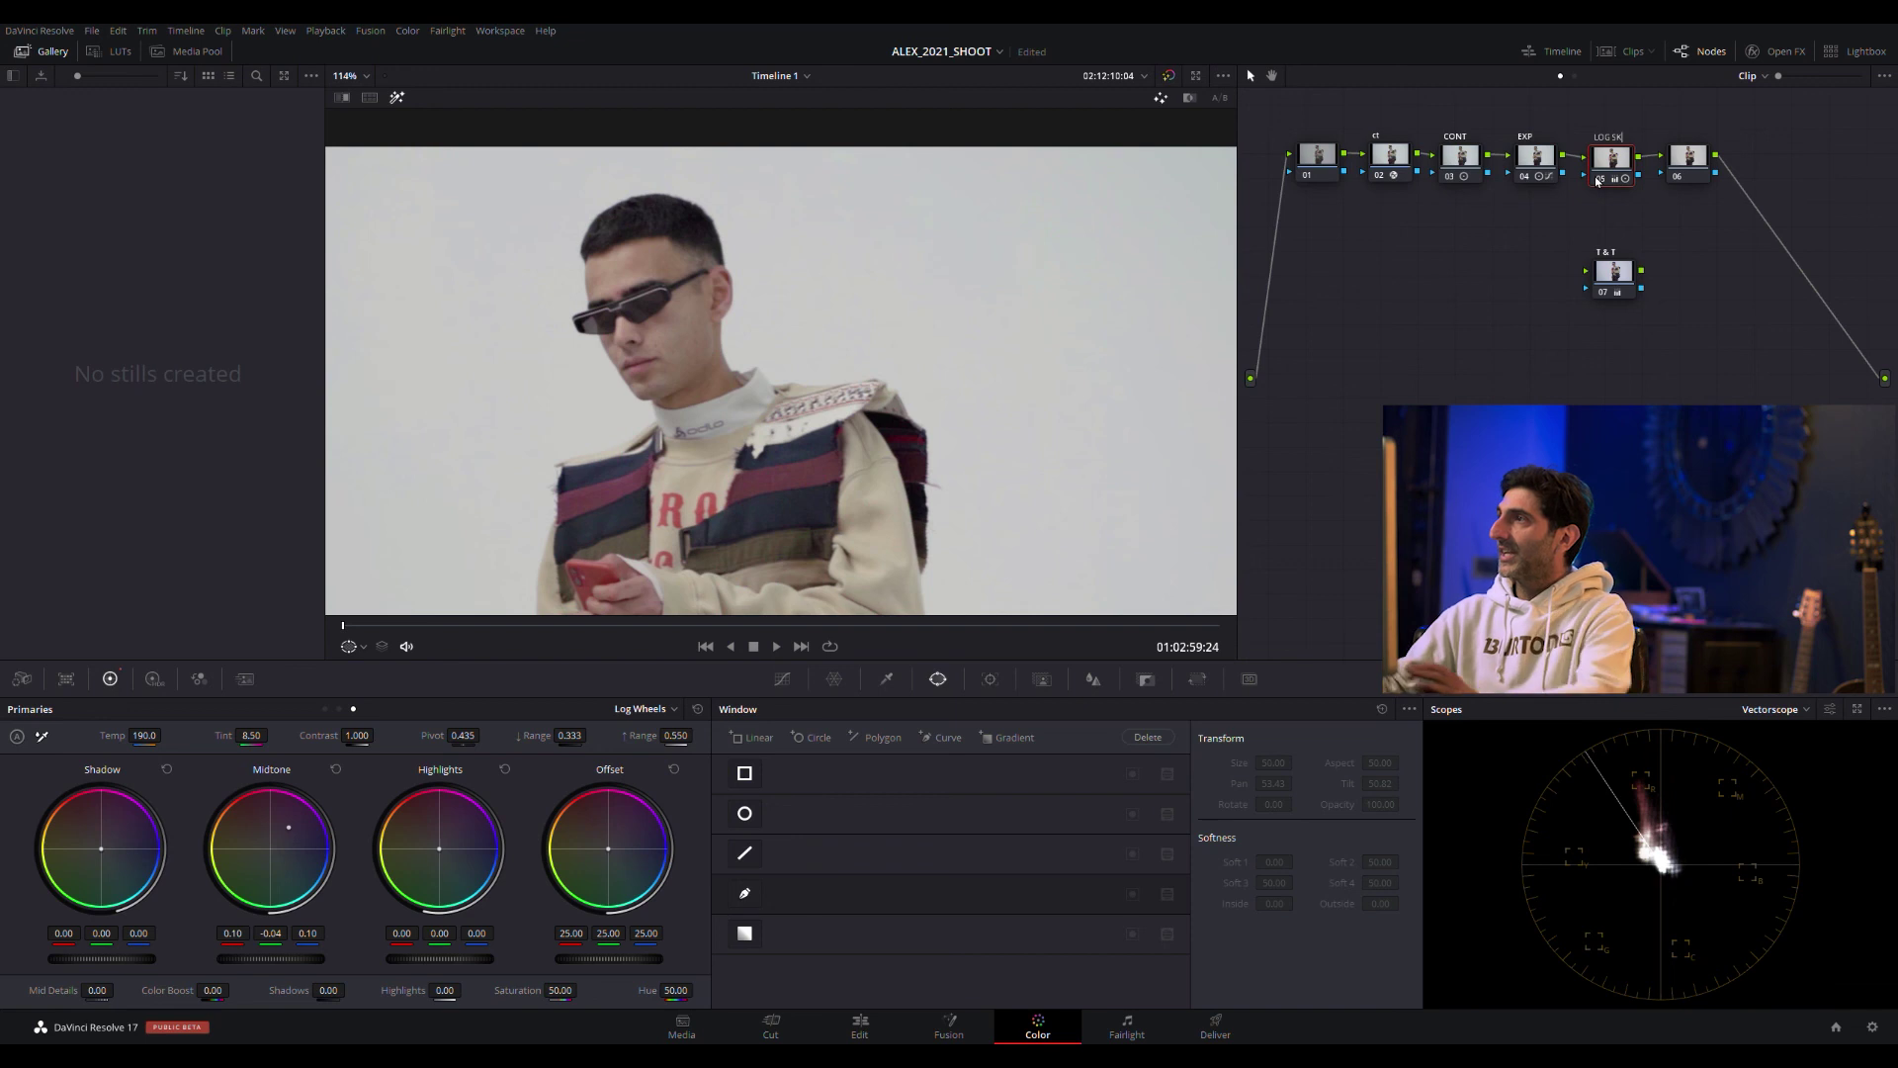
type("SKIN")
key("Return")
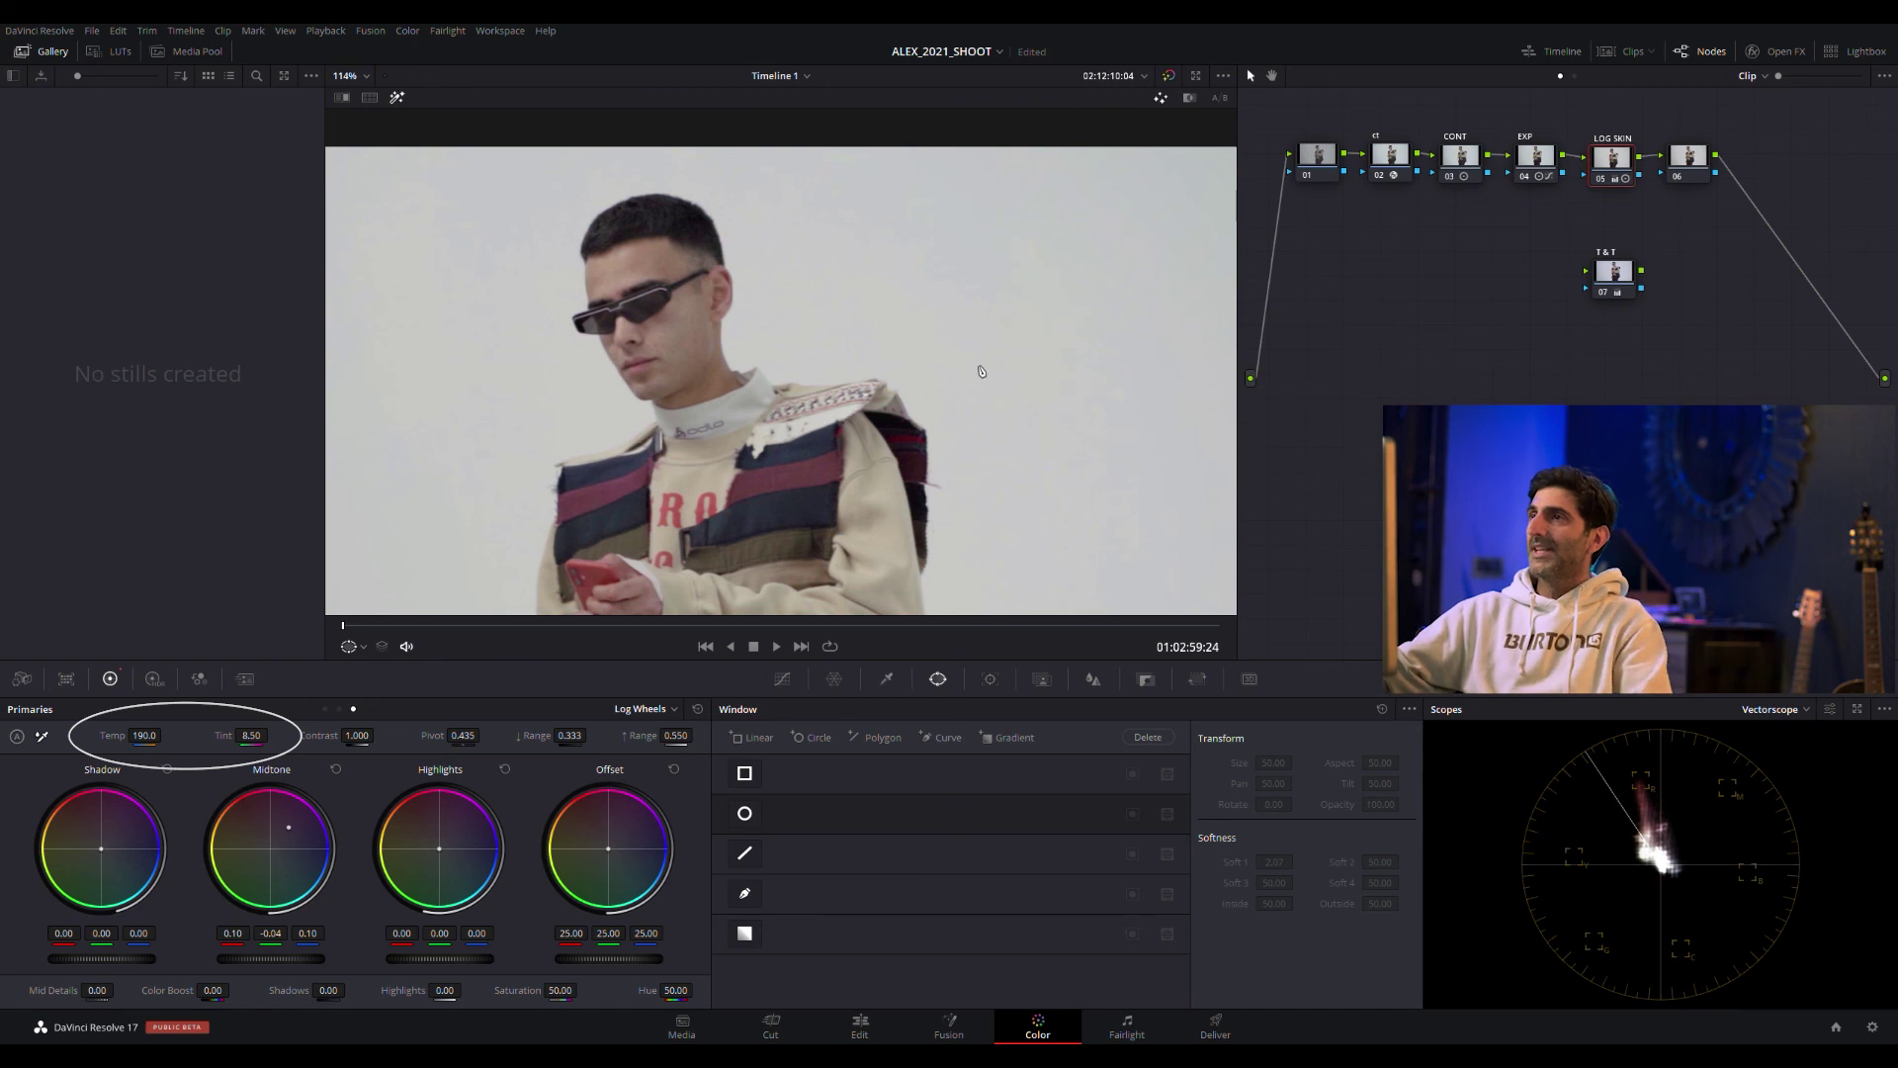
Move the cheek window back over the cheek skin, then hide its overlay.
left_click(745, 894)
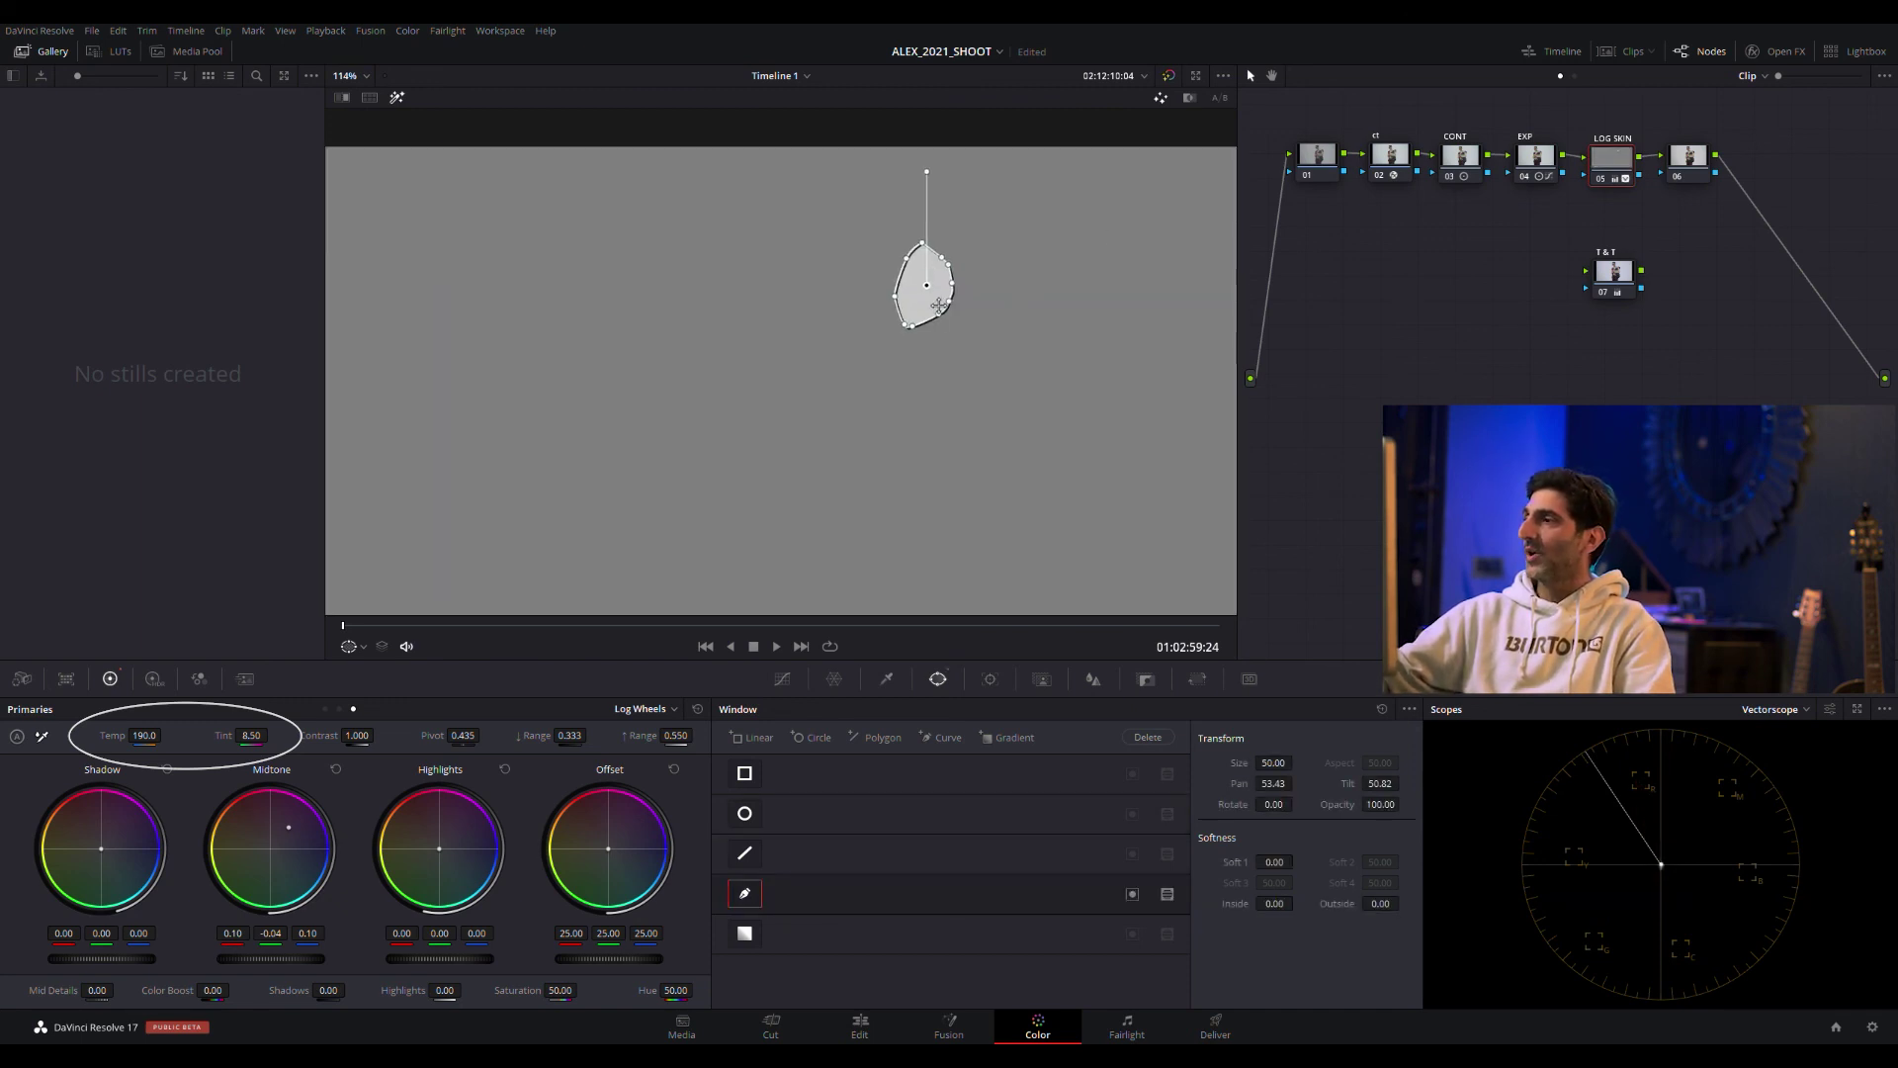
left_click_drag(937, 305, 701, 361)
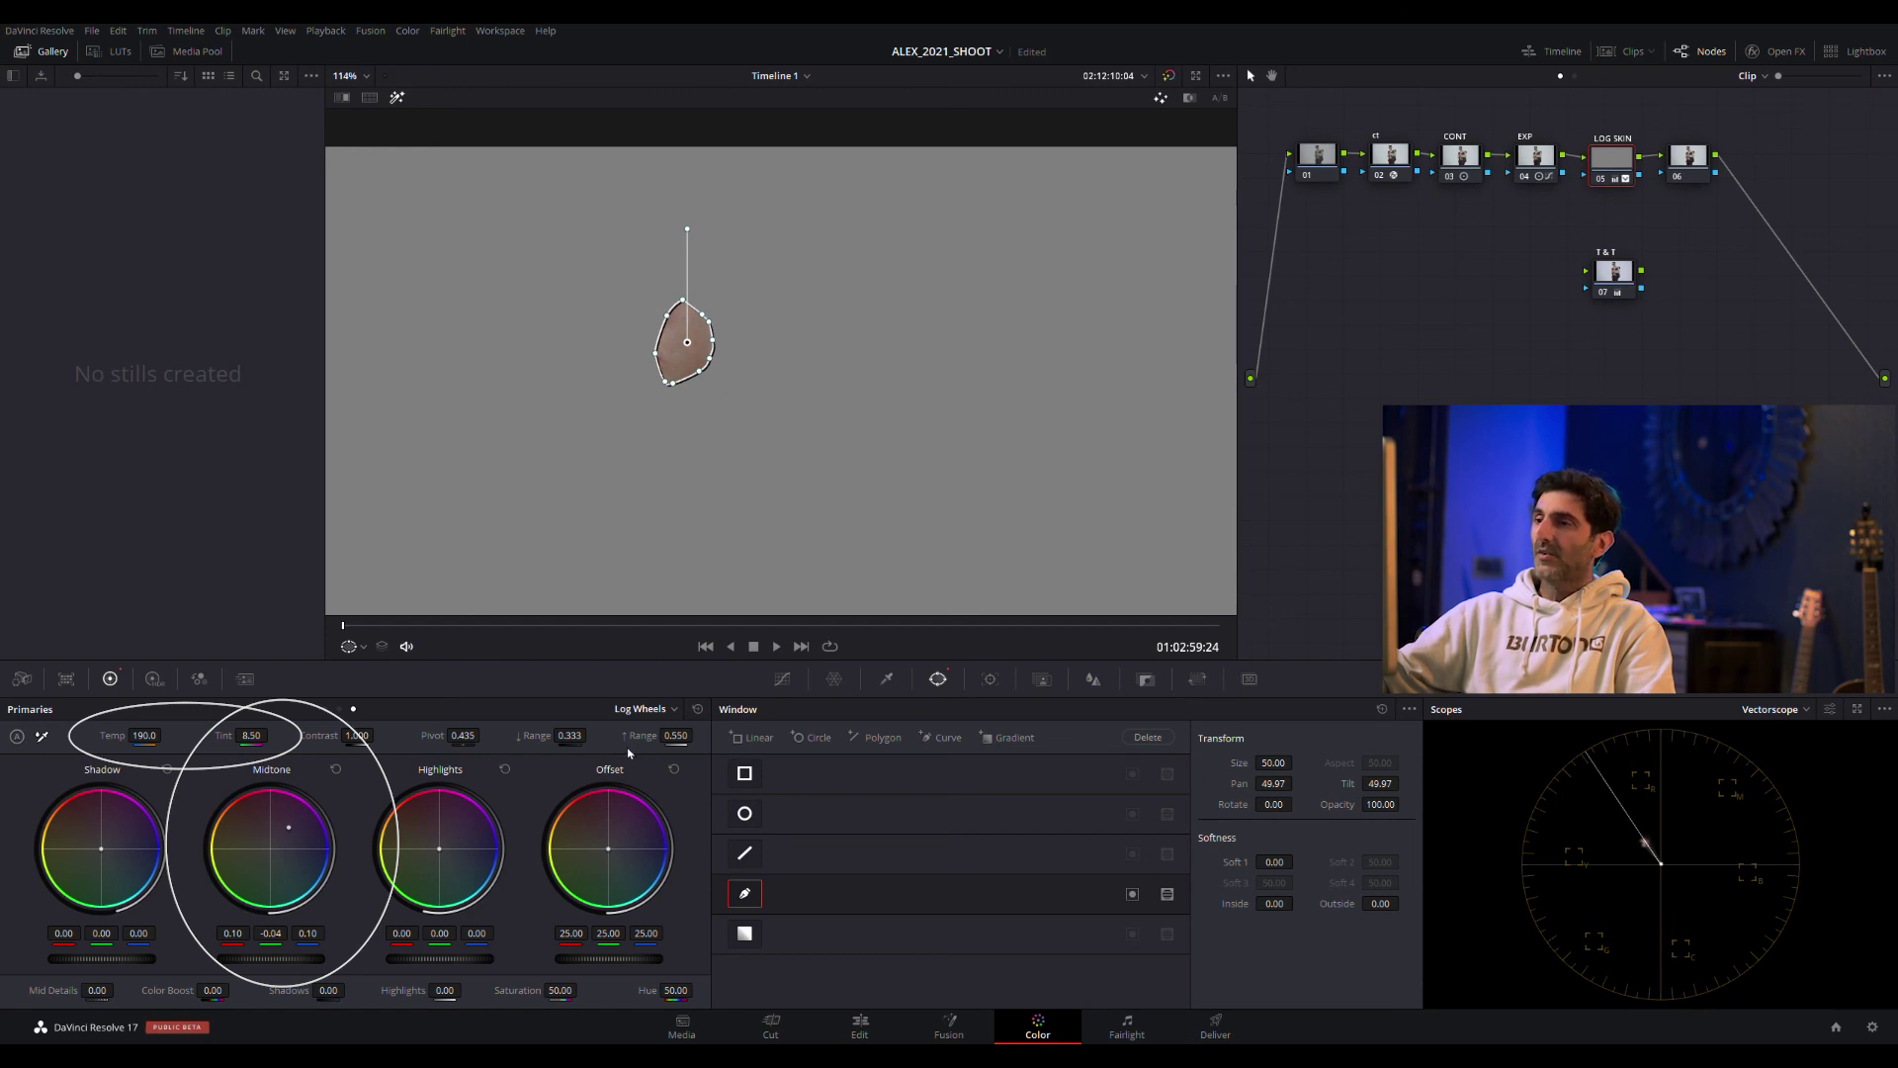
left_click(744, 892)
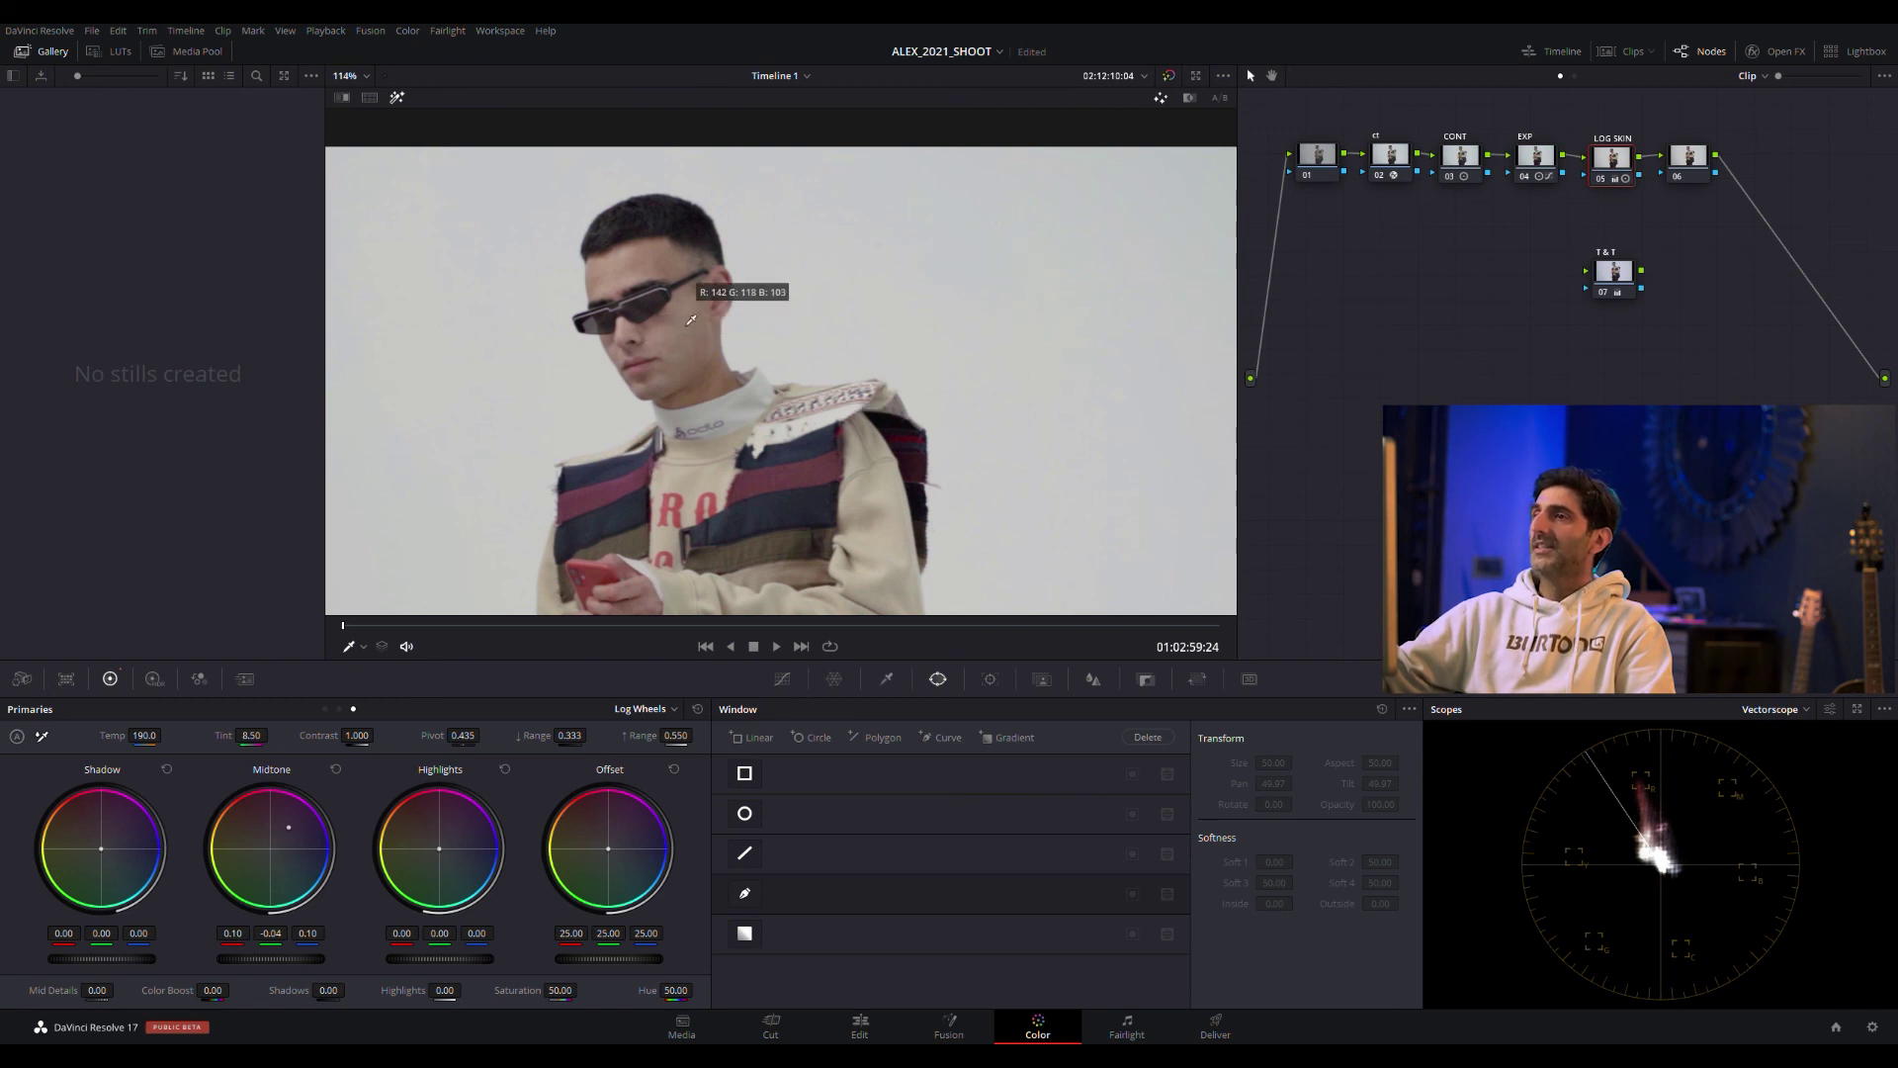
Zoom out and toggle the grade bypass twice to compare against the original clip.
scroll(692, 316, "down", 4)
scroll(758, 380, "down", 2)
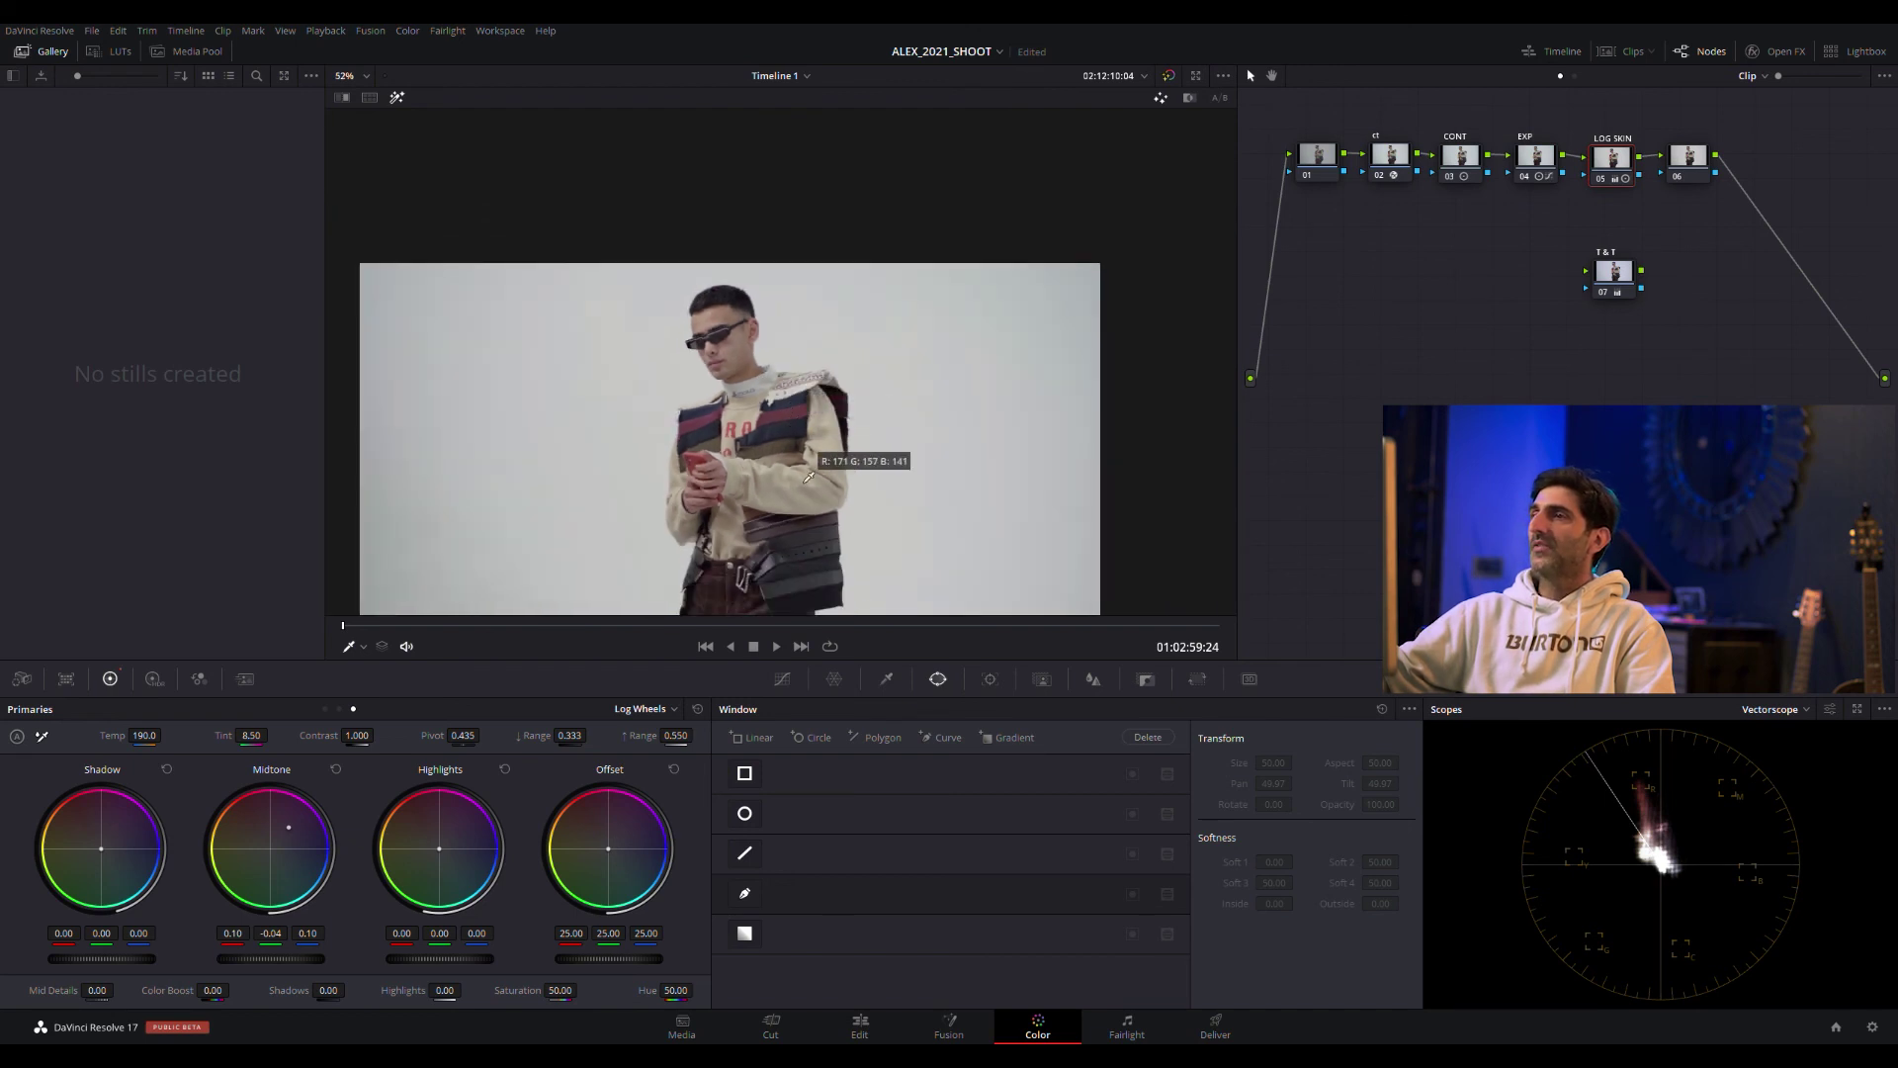
scroll(845, 374, "up", 1)
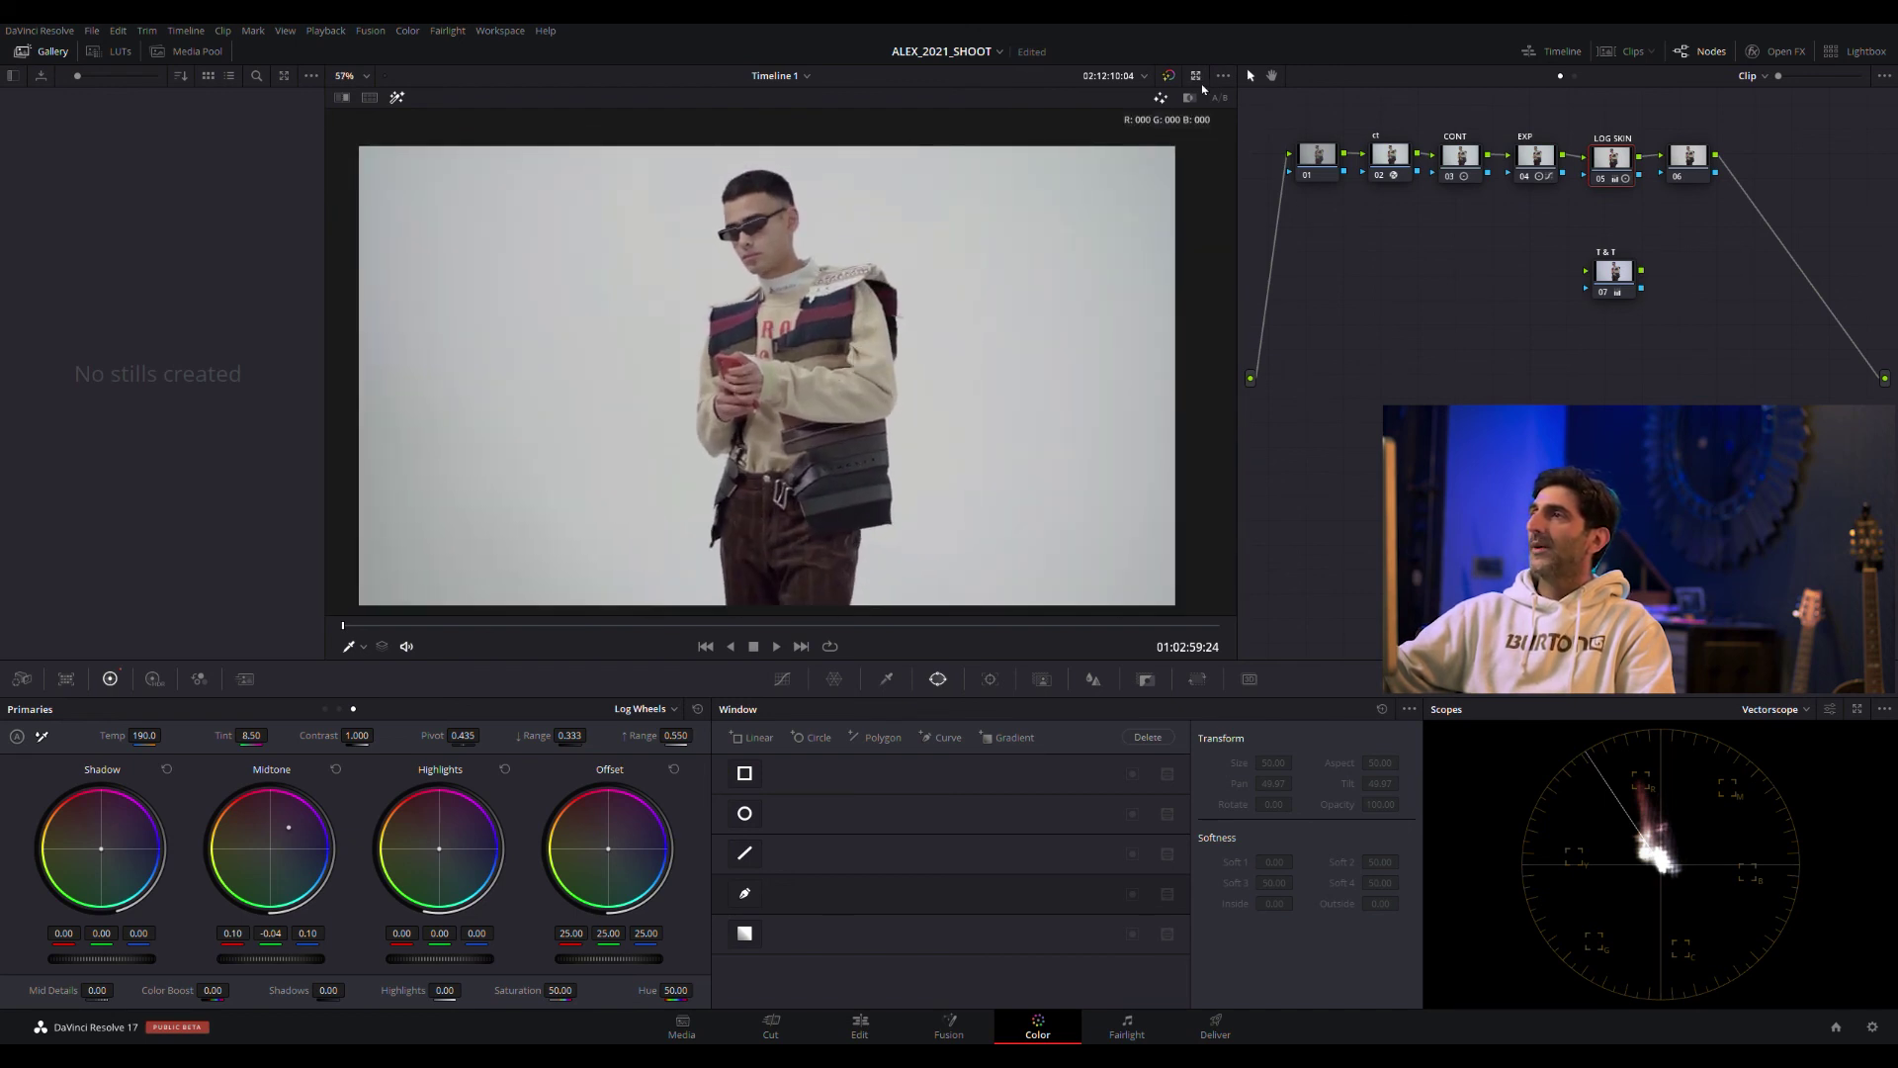
left_click(1169, 76)
left_click(1171, 77)
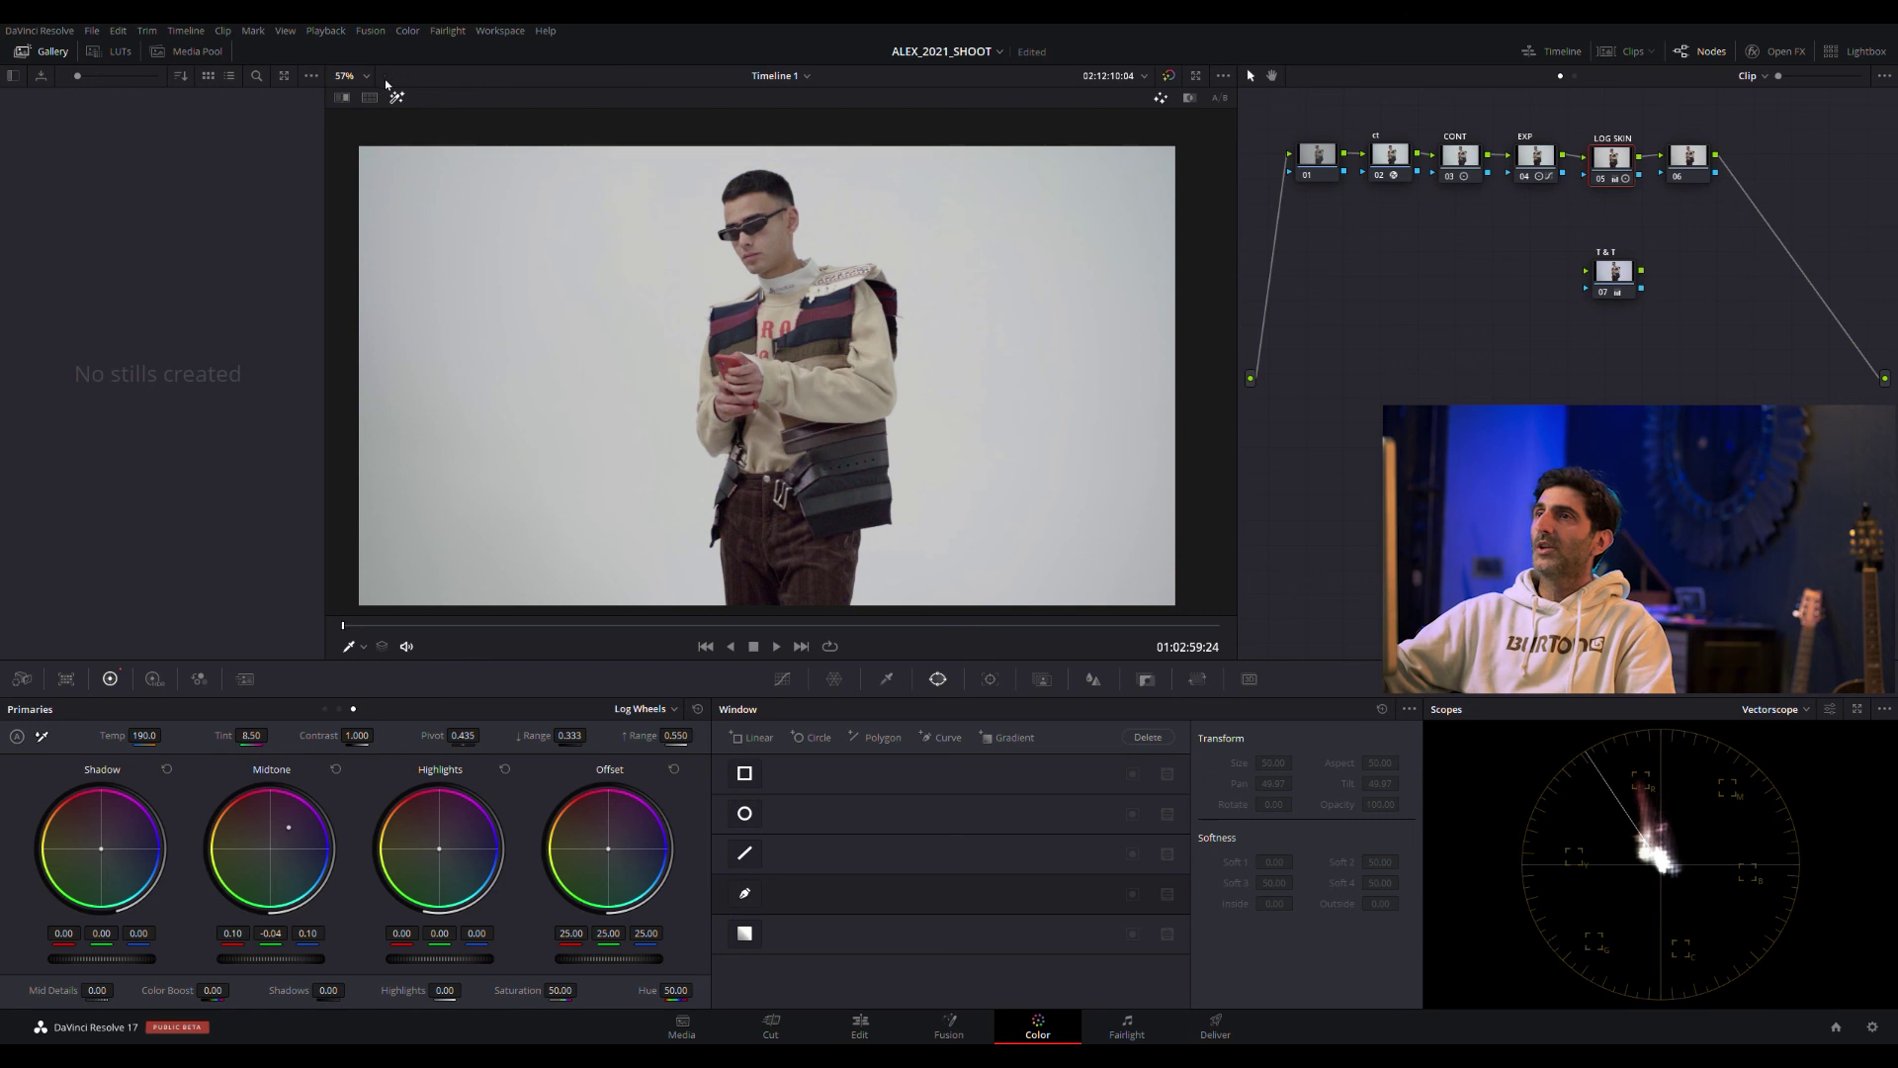
left_click(1170, 77)
left_click(1170, 77)
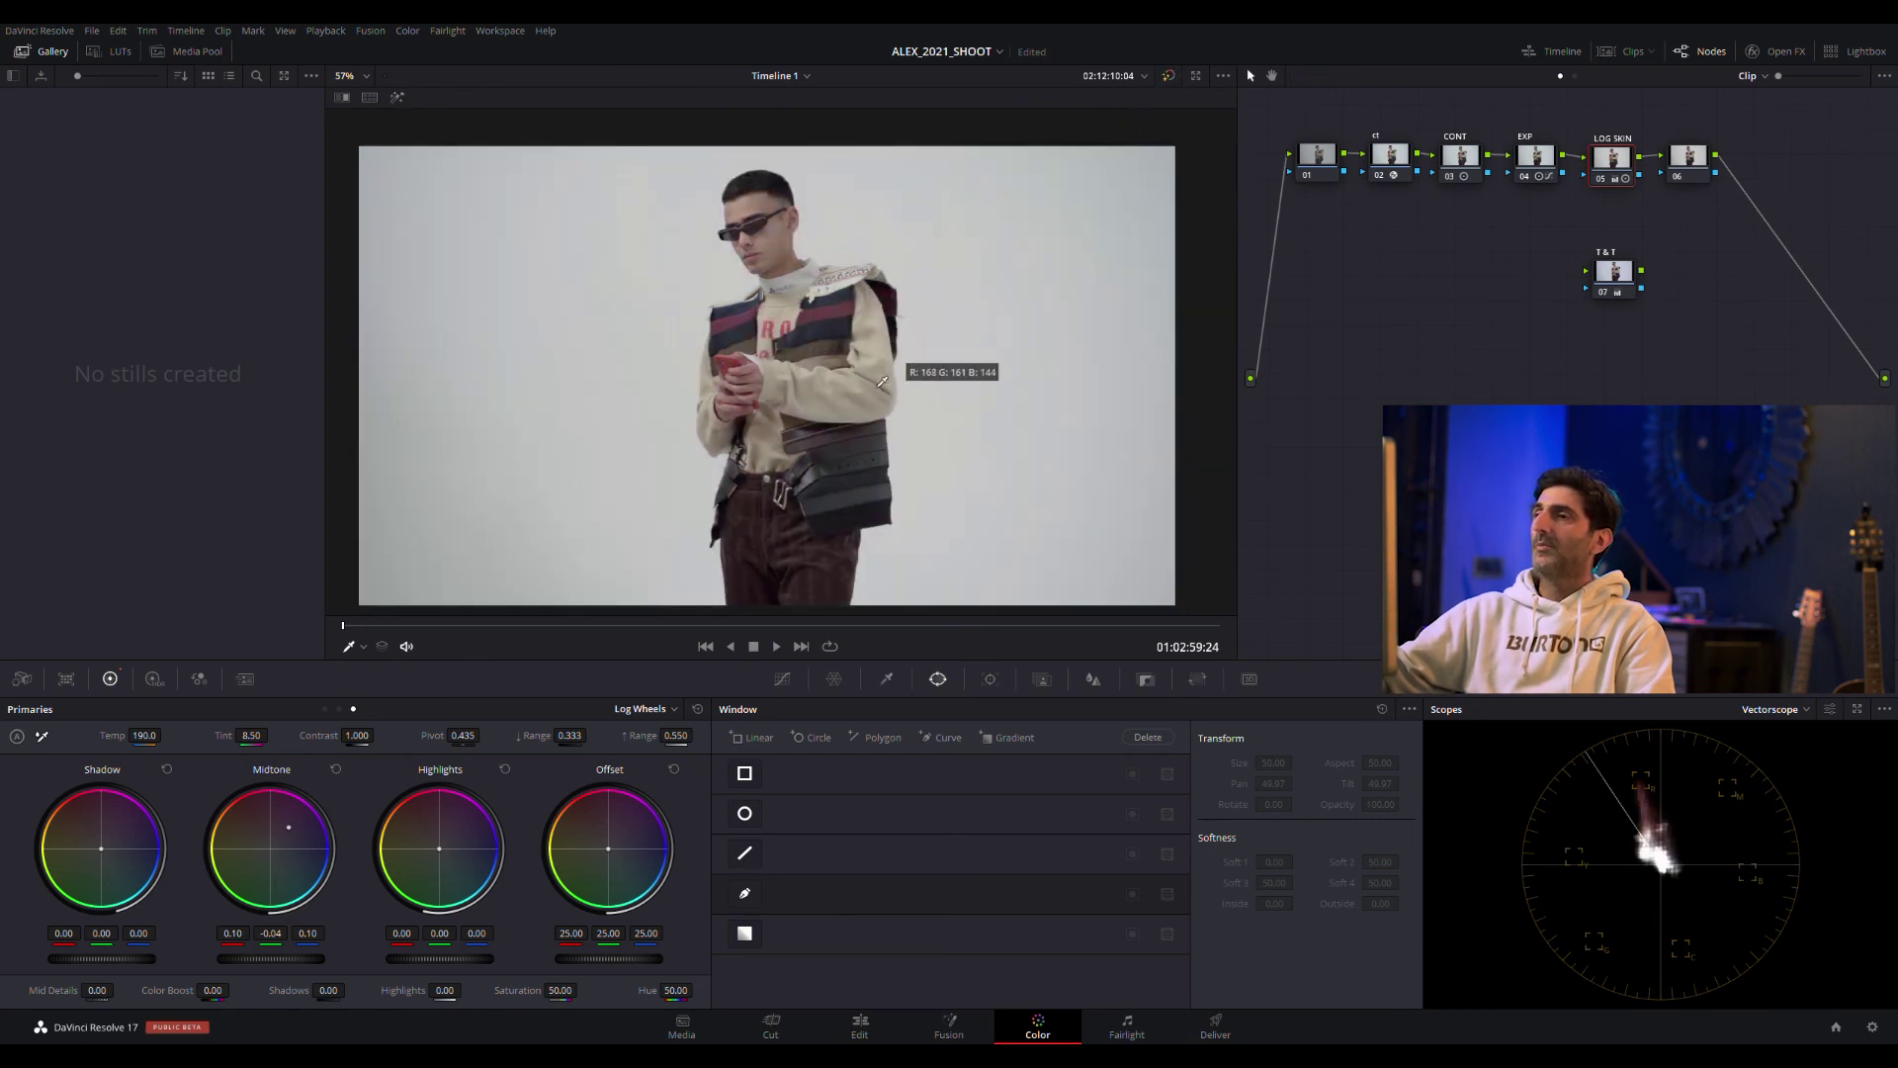